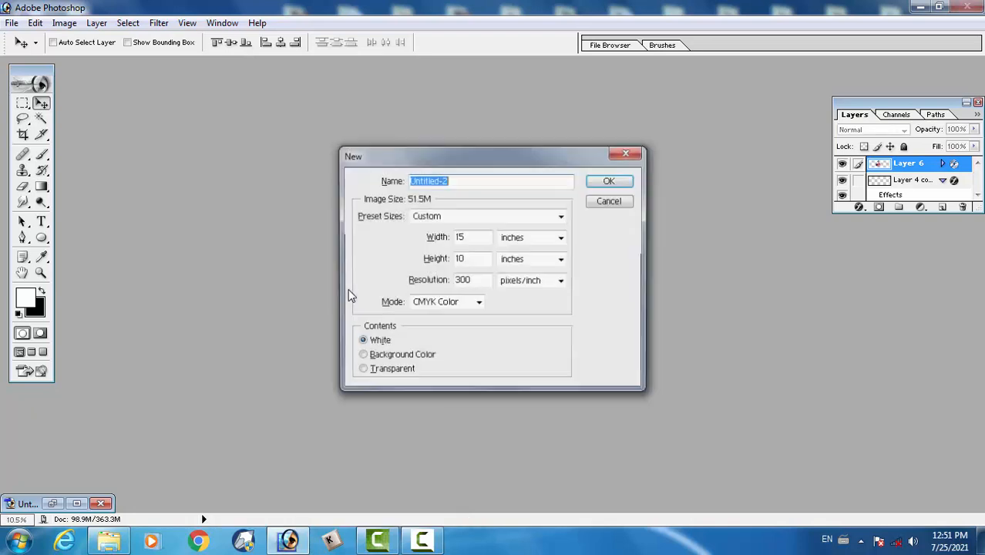
# Create a new white CMYK document 32 inches wide and 12 inches high at 72 pixels/inch.
pyautogui.moveTo(475, 242); pyautogui.dragTo(441, 239)
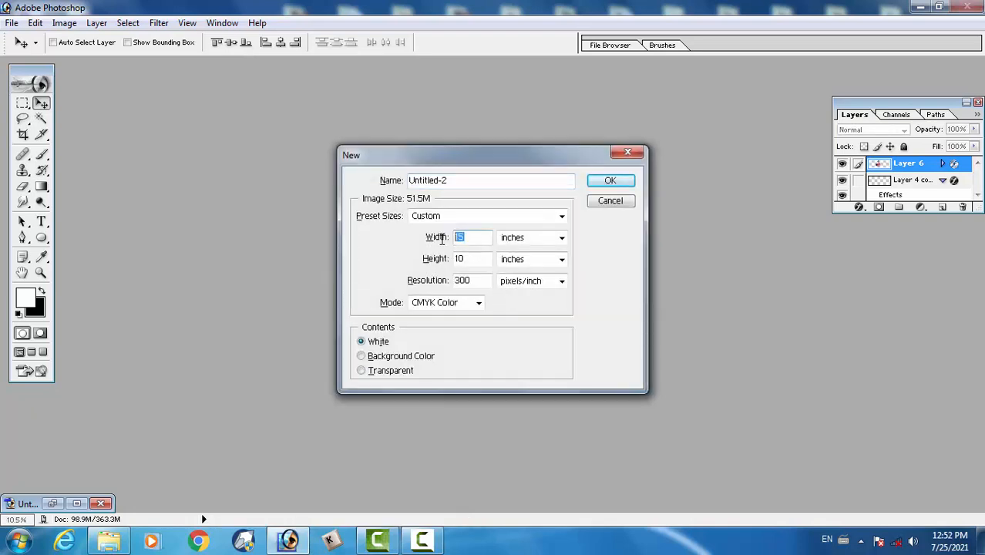
pyautogui.write('32')
pyautogui.write('1')
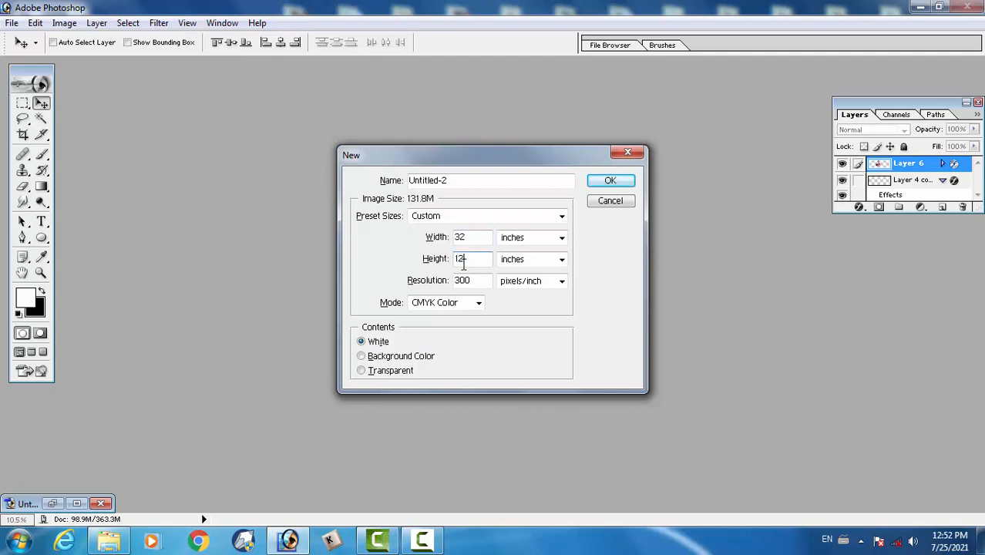
pyautogui.moveTo(481, 282); pyautogui.dragTo(423, 284)
pyautogui.write('72')
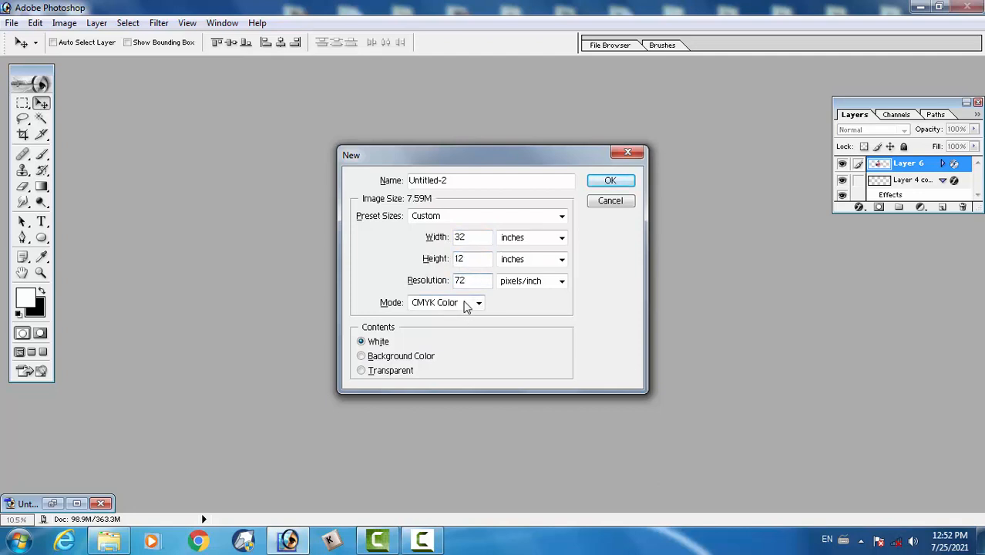
pyautogui.click(609, 183)
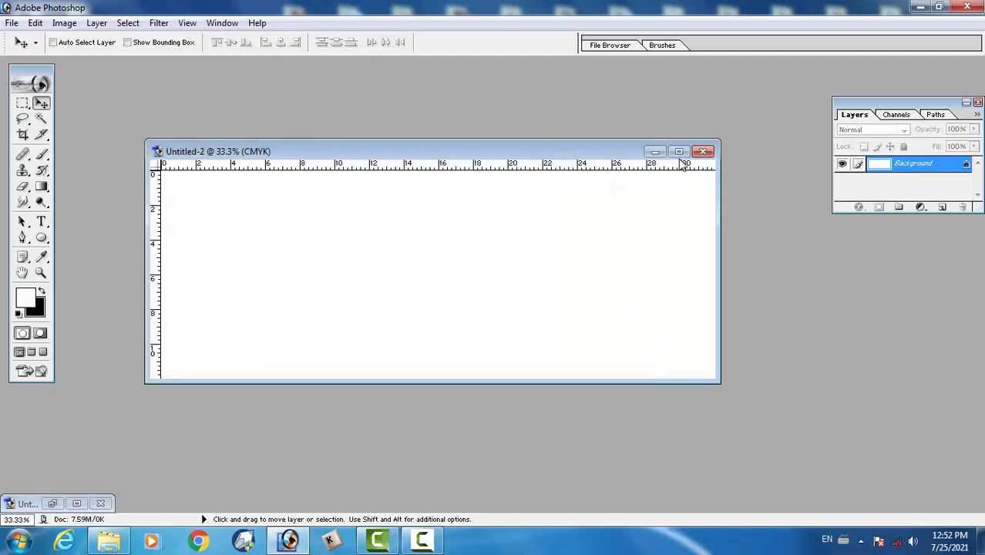
# Place a vertical guide at 16 inches and margin guides about 0.4 inch inside all four canvas edges.
pyautogui.click(678, 151)
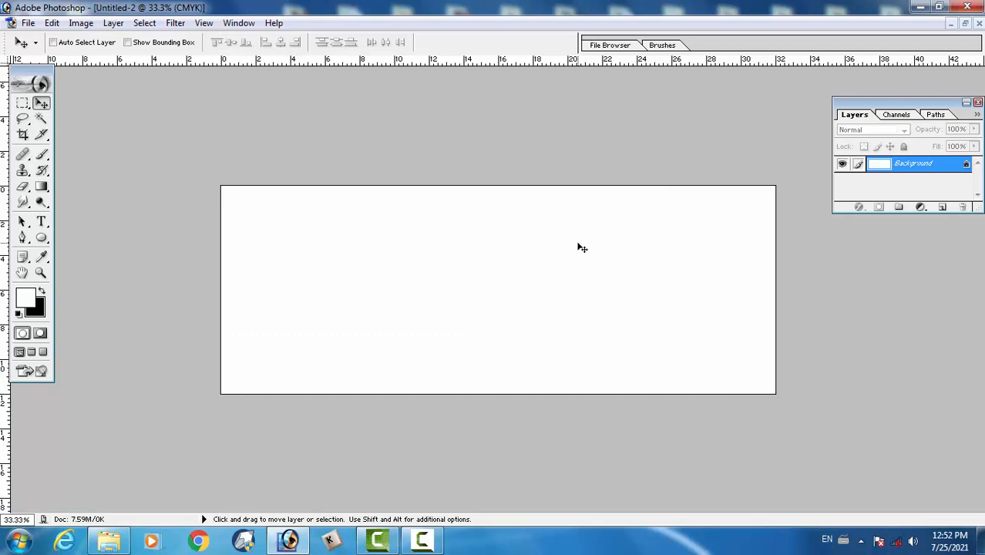
pyautogui.hotkey('ctrl', '0')
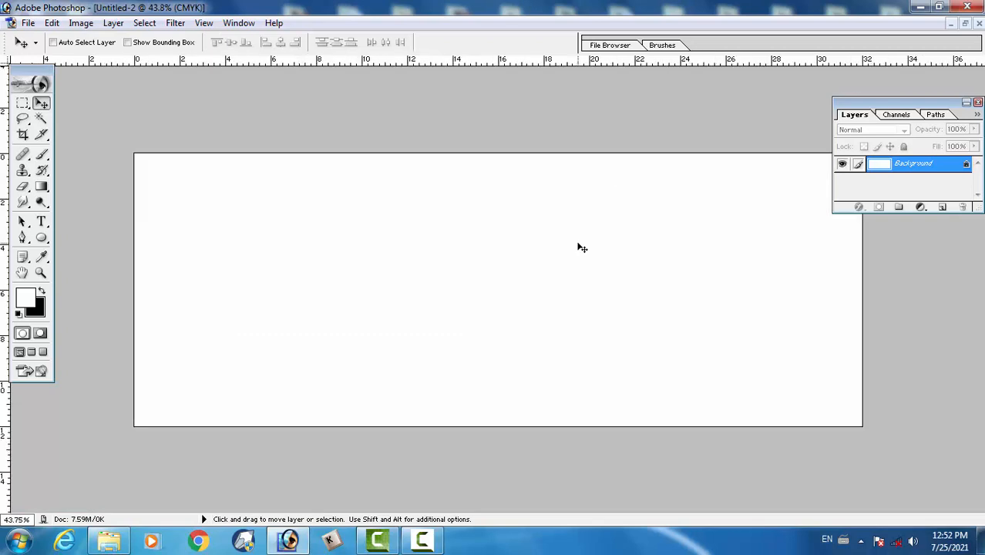
pyautogui.press('z')
pyautogui.click(573, 243)
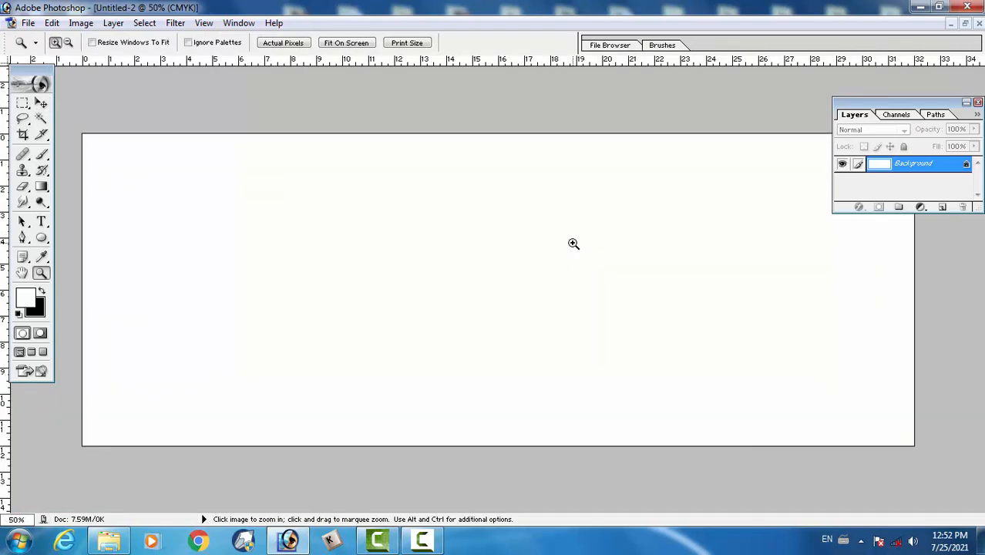
pyautogui.press('F7')
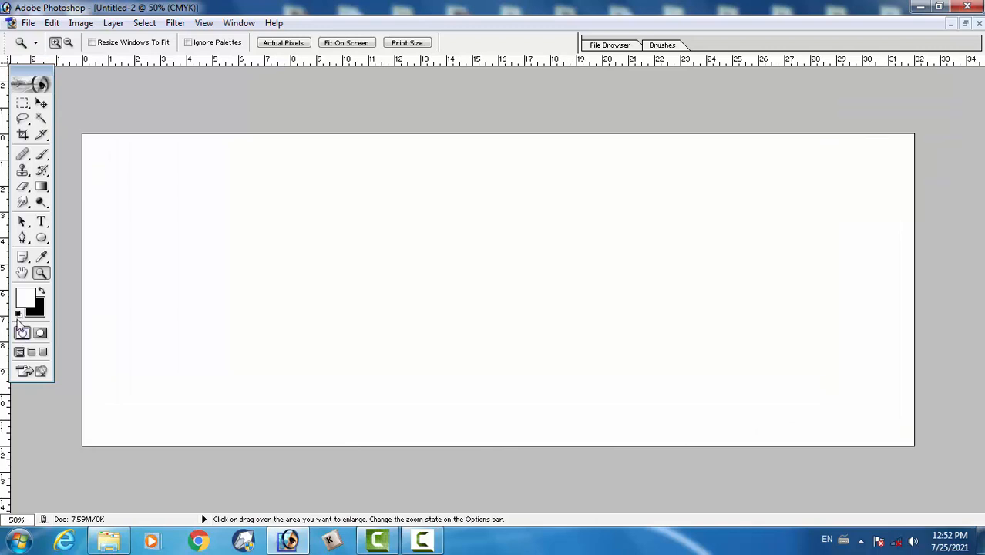
pyautogui.moveTo(10, 438); pyautogui.dragTo(499, 465)
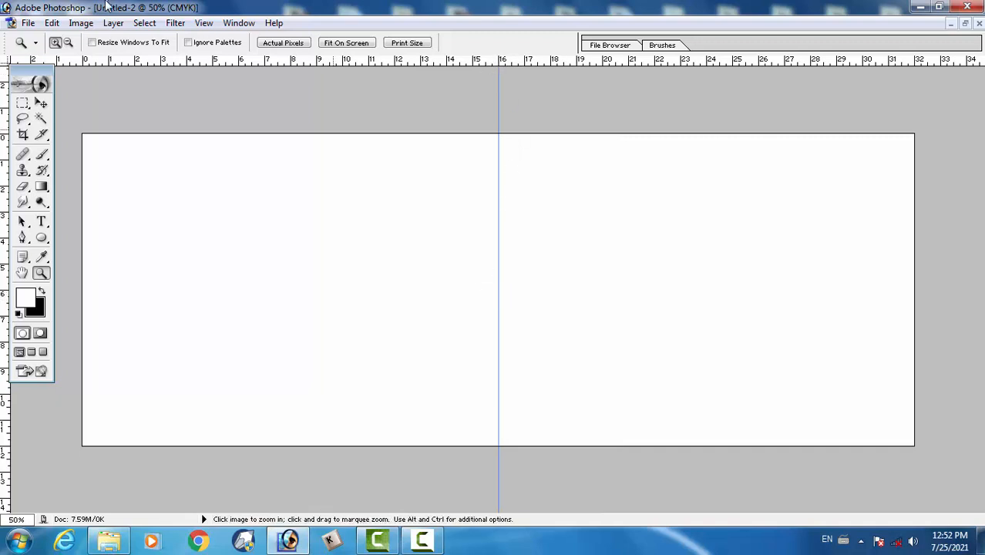
pyautogui.moveTo(432, 67); pyautogui.dragTo(445, 143)
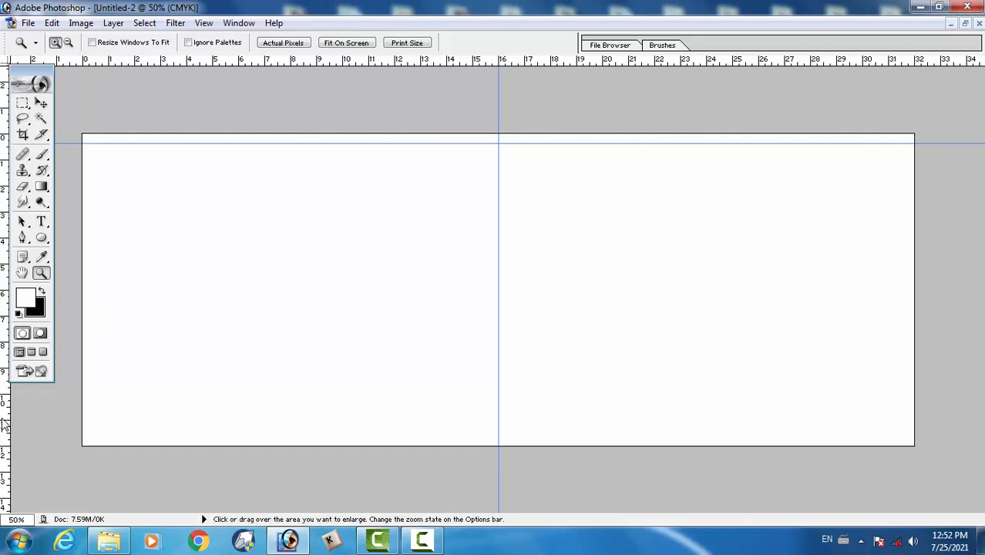
pyautogui.moveTo(6, 422); pyautogui.dragTo(92, 417)
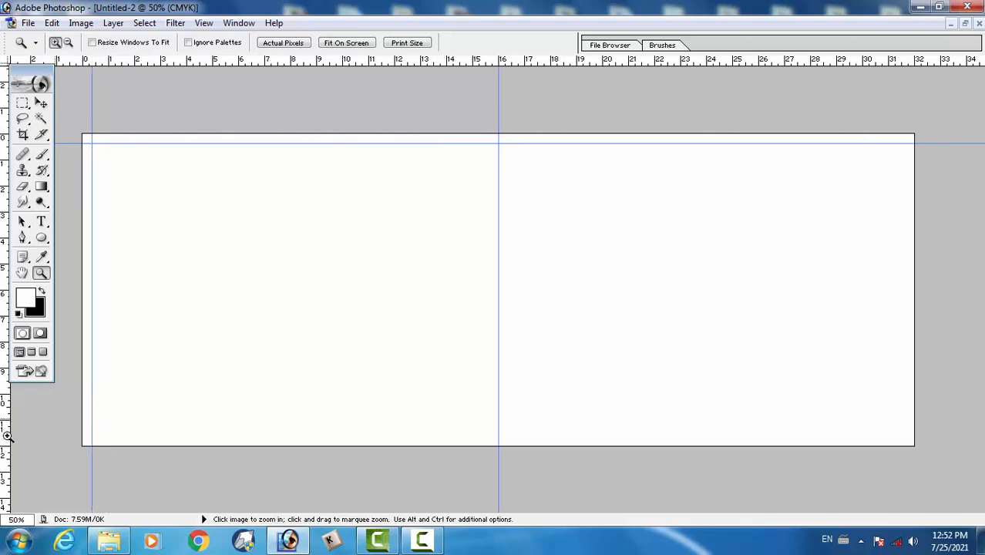
pyautogui.moveTo(10, 441); pyautogui.dragTo(903, 419)
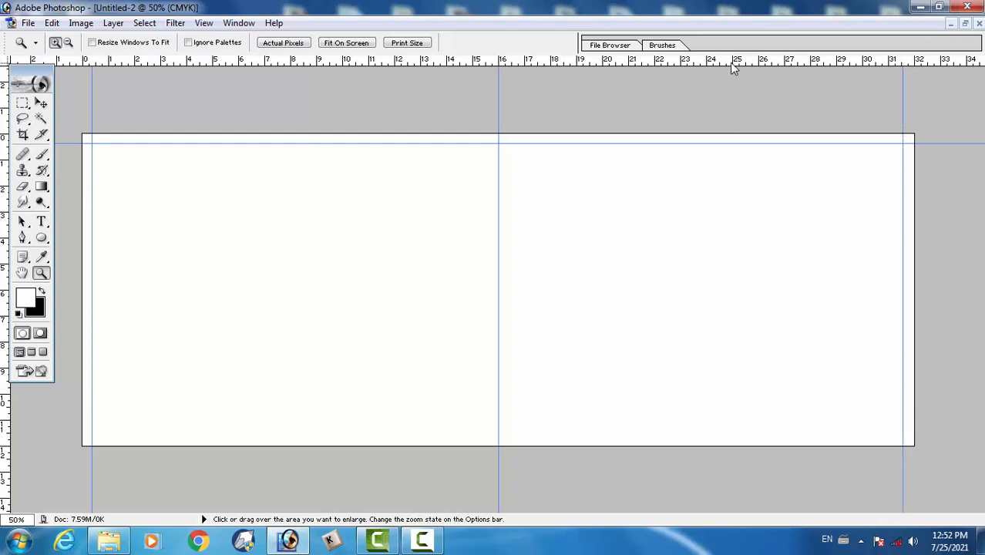
pyautogui.moveTo(733, 63); pyautogui.dragTo(763, 436)
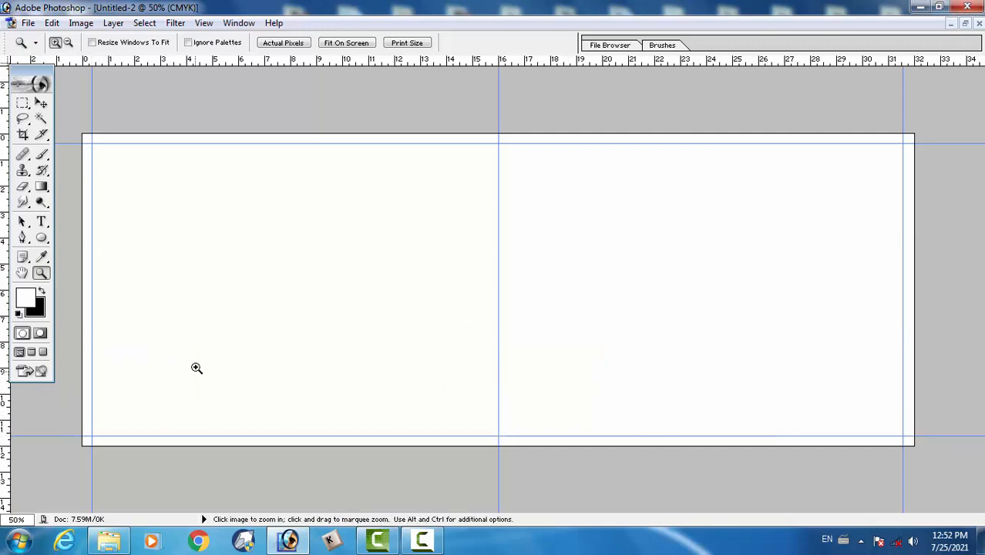
# Set the foreground color to light yellow F9FA7D and fill the background with it.
pyautogui.press('x')
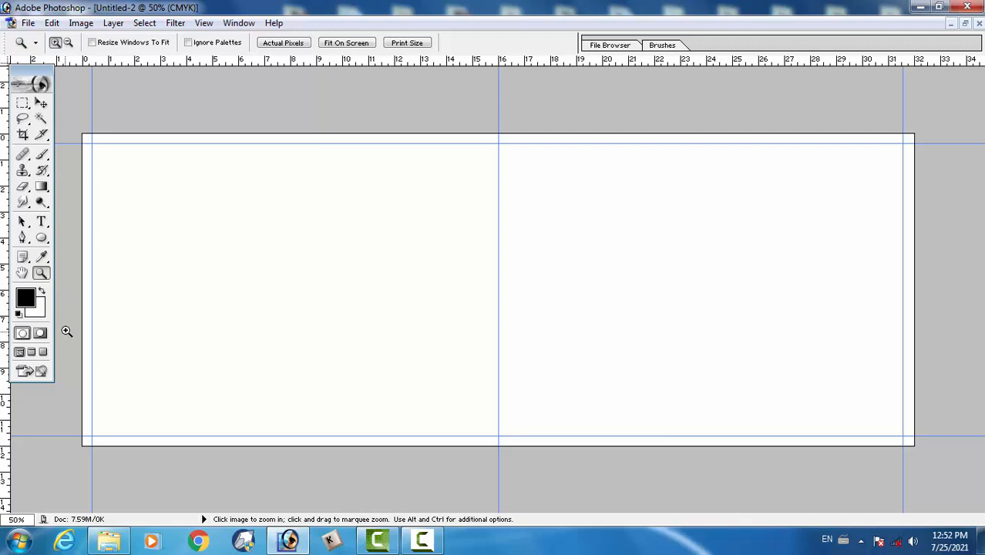
pyautogui.click(25, 296)
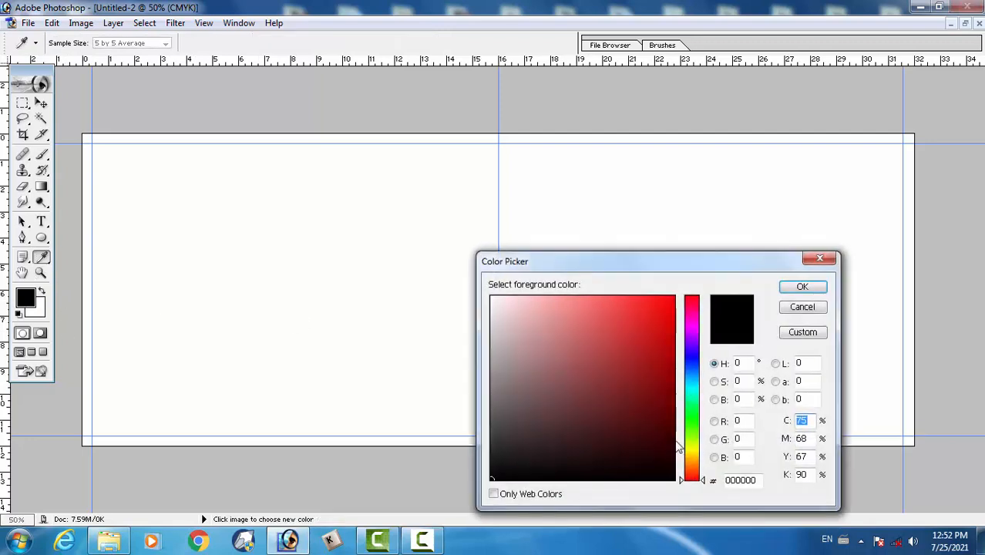
pyautogui.click(691, 450)
pyautogui.moveTo(634, 330); pyautogui.dragTo(583, 299)
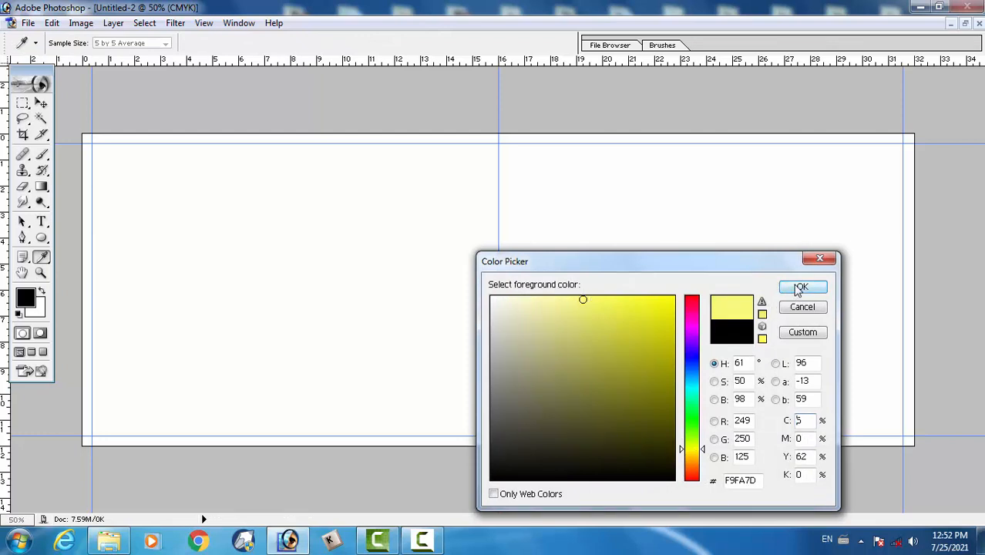
pyautogui.click(799, 289)
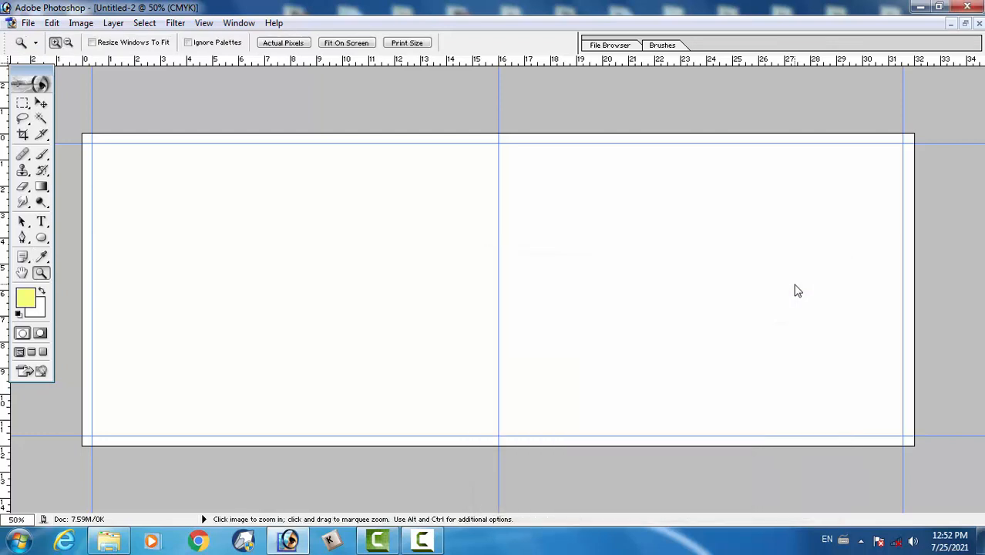
pyautogui.hotkey('alt', 'BackSpace')
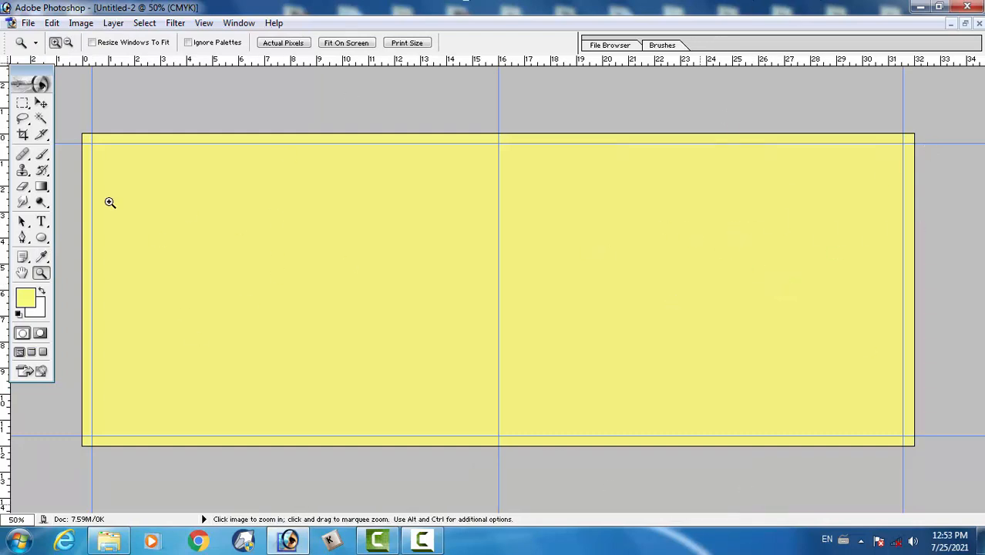
# Arrange both documents side by side and copy the orange gradient background layer from Untitled-1 into Untitled-2.
pyautogui.click(965, 24)
pyautogui.click(76, 501)
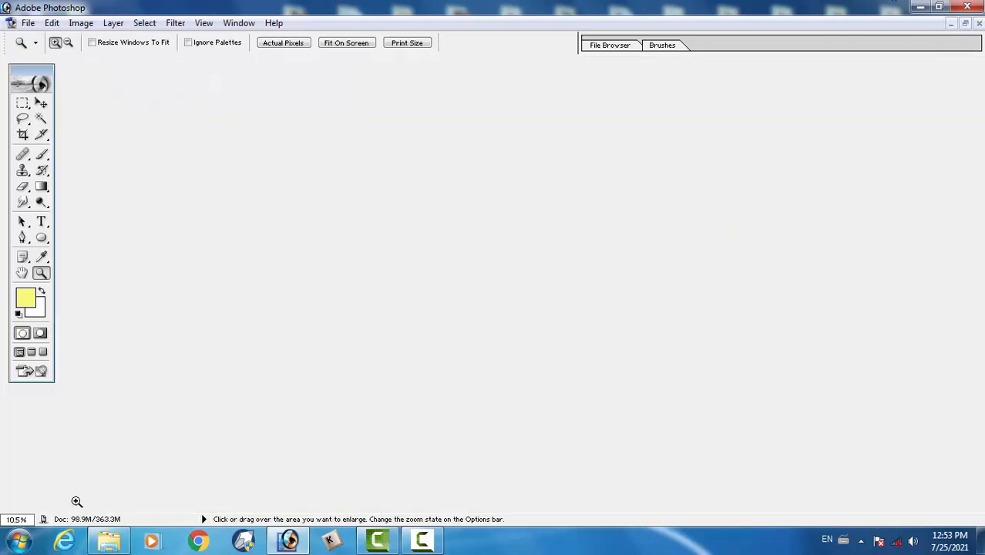
pyautogui.click(964, 24)
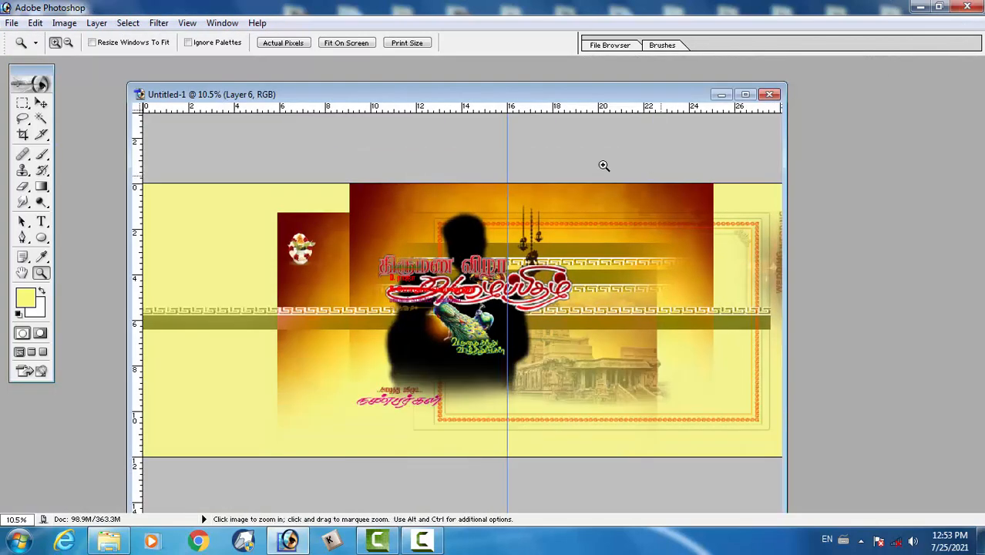
pyautogui.moveTo(596, 95); pyautogui.dragTo(852, 83)
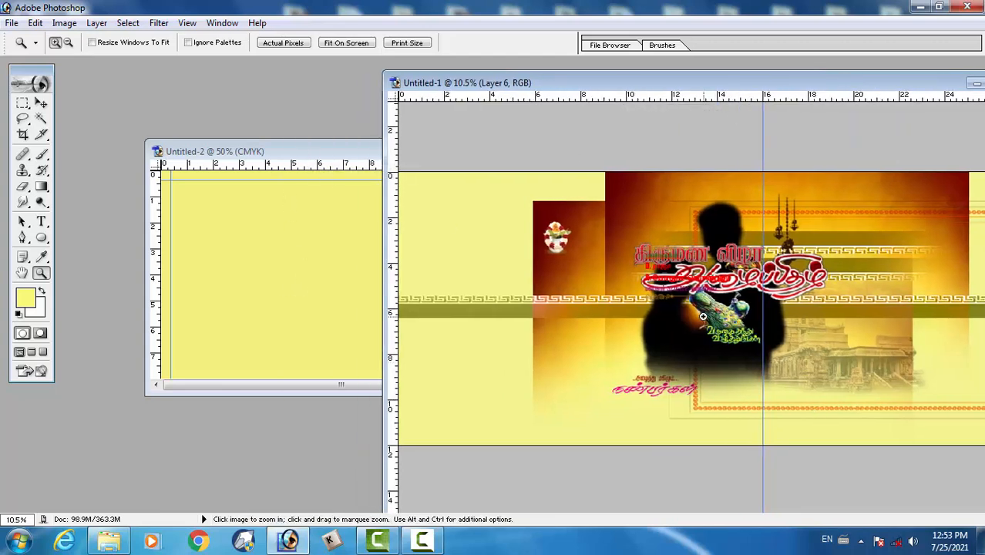
pyautogui.press('v')
pyautogui.rightClick(656, 189)
pyautogui.click(663, 193)
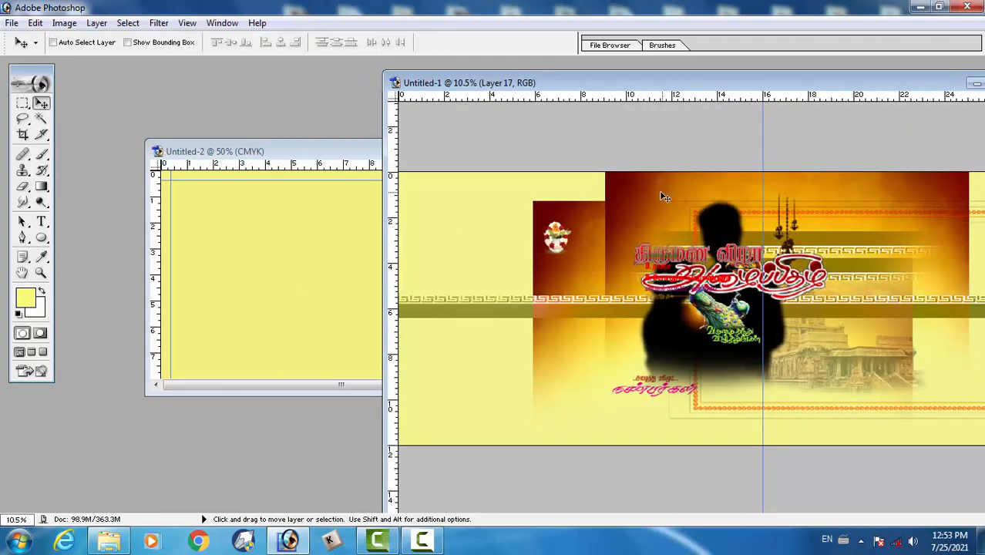
pyautogui.moveTo(659, 191); pyautogui.dragTo(260, 216)
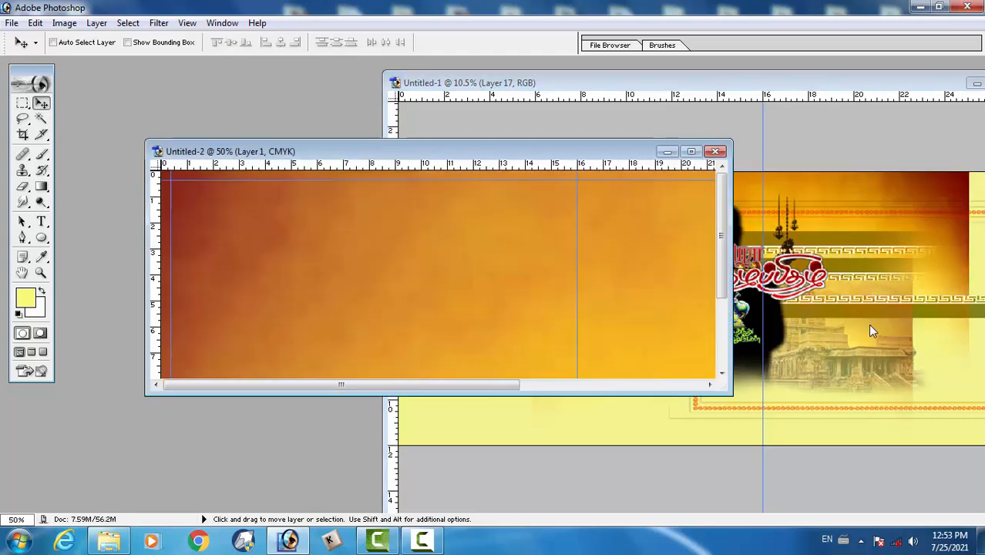
# Copy the Greek key border band, Layer 12, from Untitled-1 into Untitled-2 and maximize Untitled-2.
pyautogui.click(857, 310)
pyautogui.rightClick(859, 308)
pyautogui.click(865, 317)
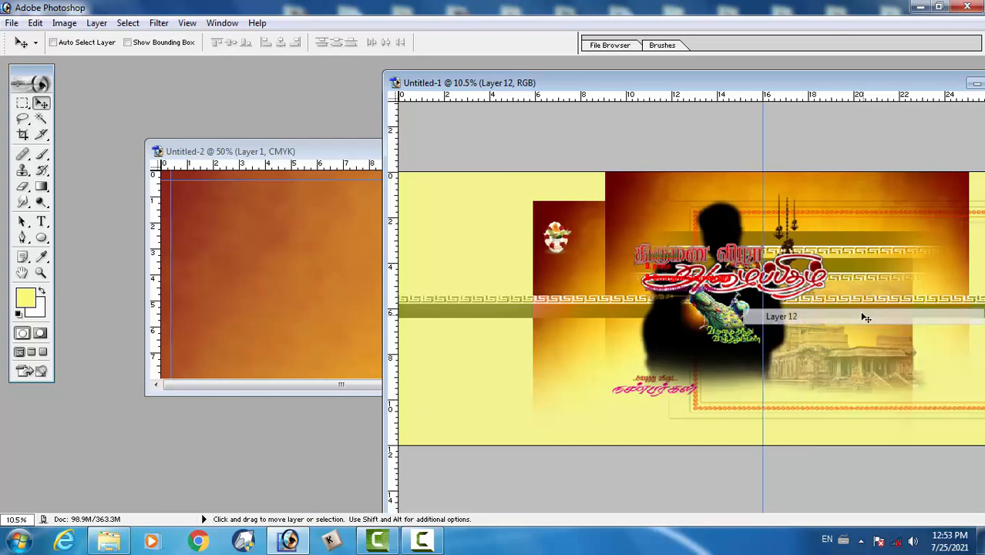
pyautogui.moveTo(866, 317); pyautogui.dragTo(299, 312)
pyautogui.doubleClick(474, 152)
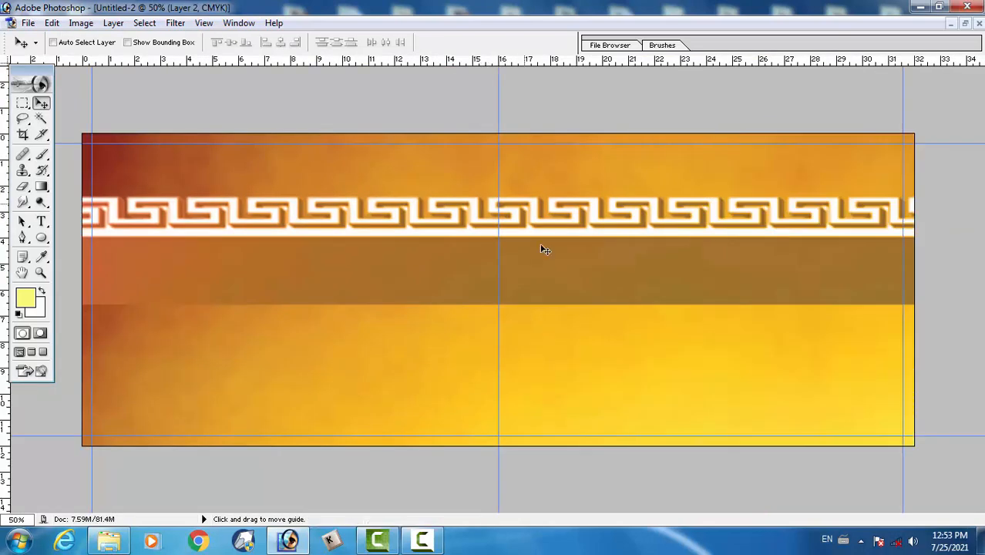
# Scale the Greek key band to about 24% and place it along the canvas's bottom edge, spanning the full width.
pyautogui.moveTo(604, 256); pyautogui.dragTo(409, 315)
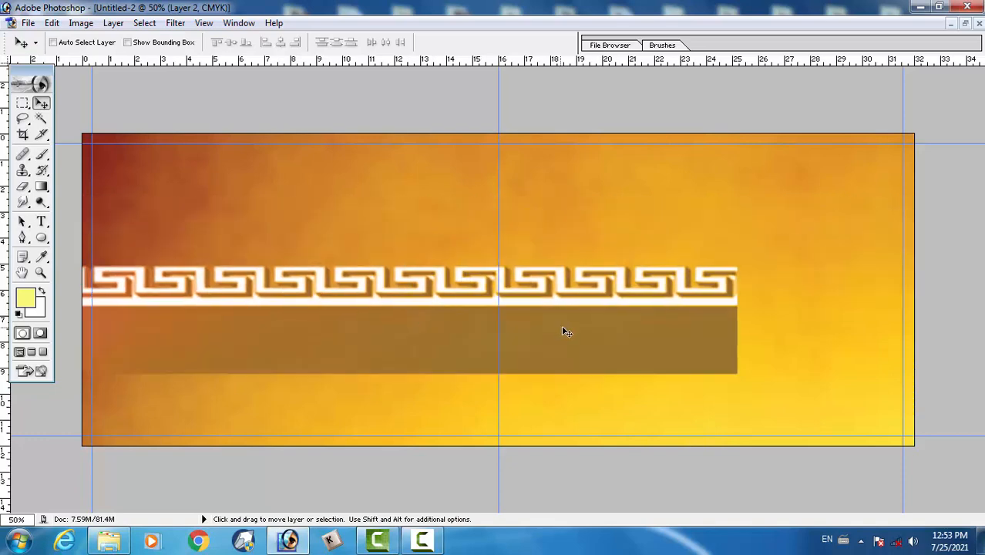
pyautogui.hotkey('ctrl', 't')
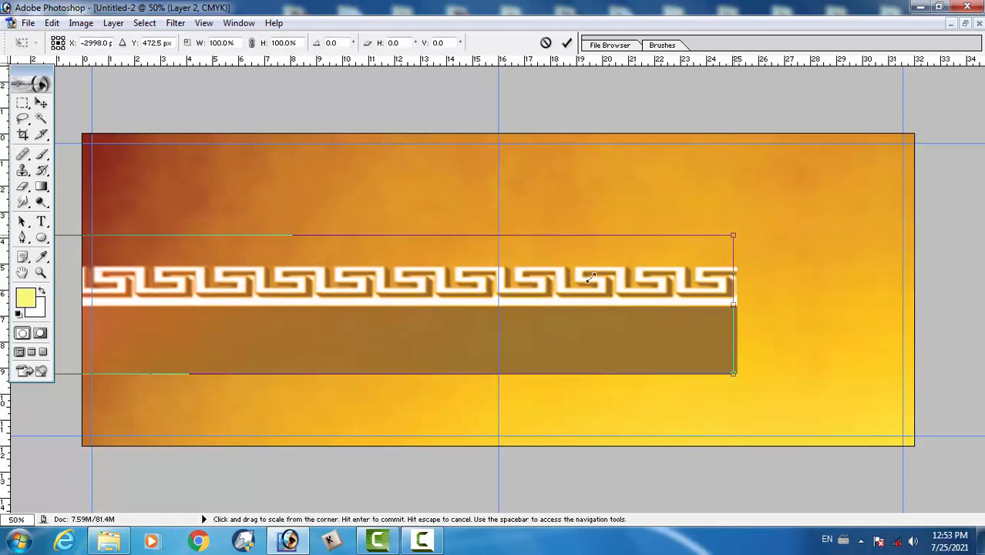
pyautogui.moveTo(737, 375); pyautogui.dragTo(116, 378)
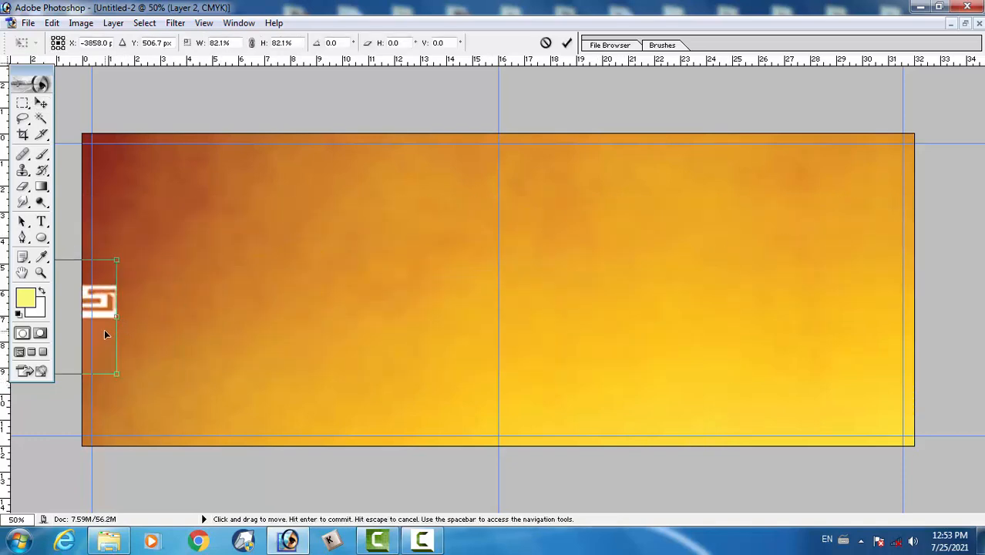
pyautogui.moveTo(104, 329); pyautogui.dragTo(451, 329)
pyautogui.moveTo(983, 270); pyautogui.dragTo(757, 307)
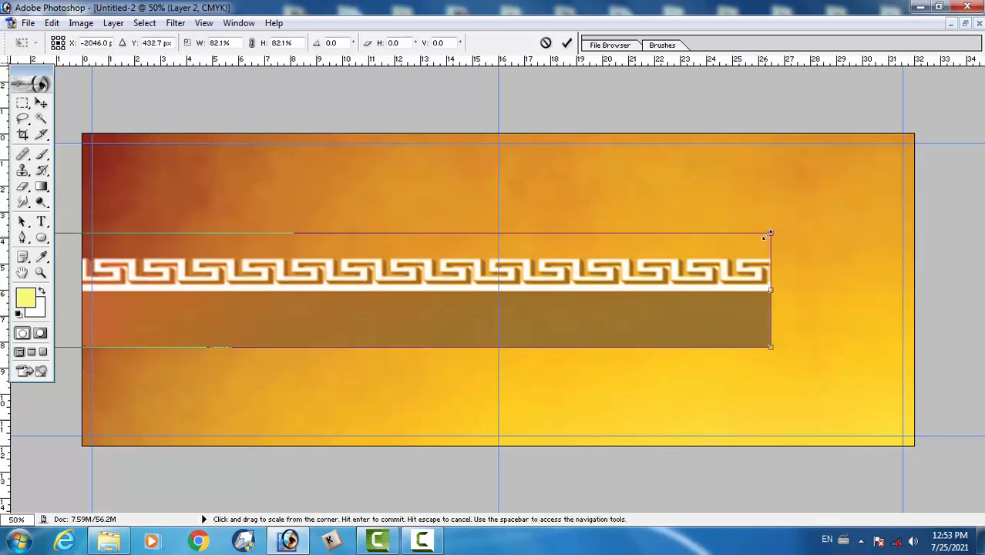
pyautogui.moveTo(767, 234); pyautogui.dragTo(194, 348)
pyautogui.moveTo(157, 291); pyautogui.dragTo(730, 310)
pyautogui.moveTo(785, 258); pyautogui.dragTo(345, 456)
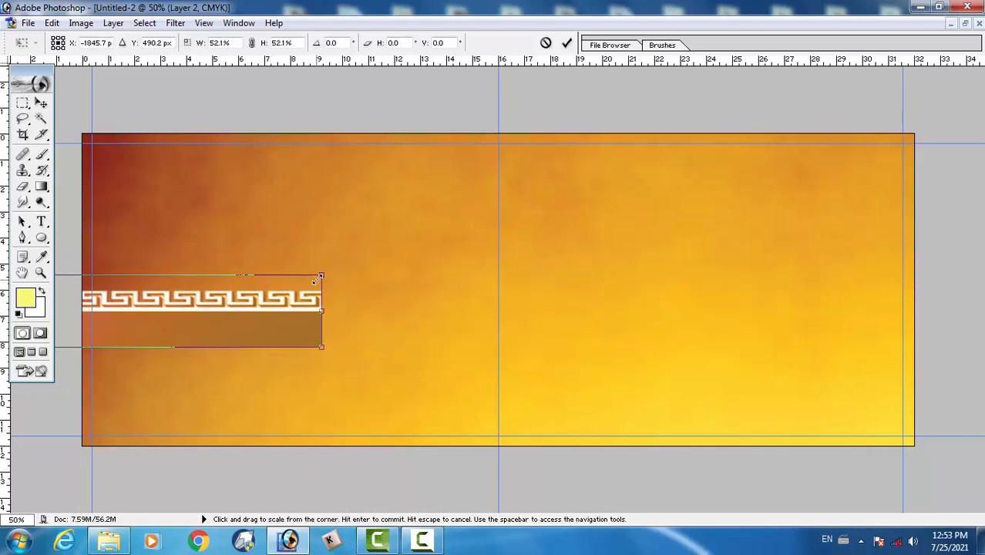
pyautogui.moveTo(321, 276); pyautogui.dragTo(700, 293)
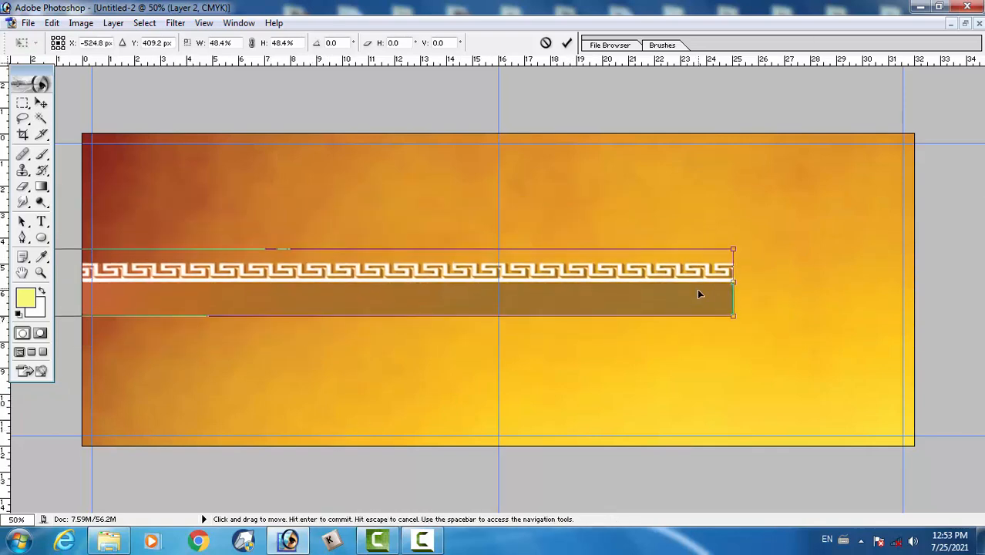
pyautogui.moveTo(731, 253); pyautogui.dragTo(138, 365)
pyautogui.moveTo(111, 296); pyautogui.dragTo(584, 455)
pyautogui.moveTo(410, 424); pyautogui.dragTo(691, 429)
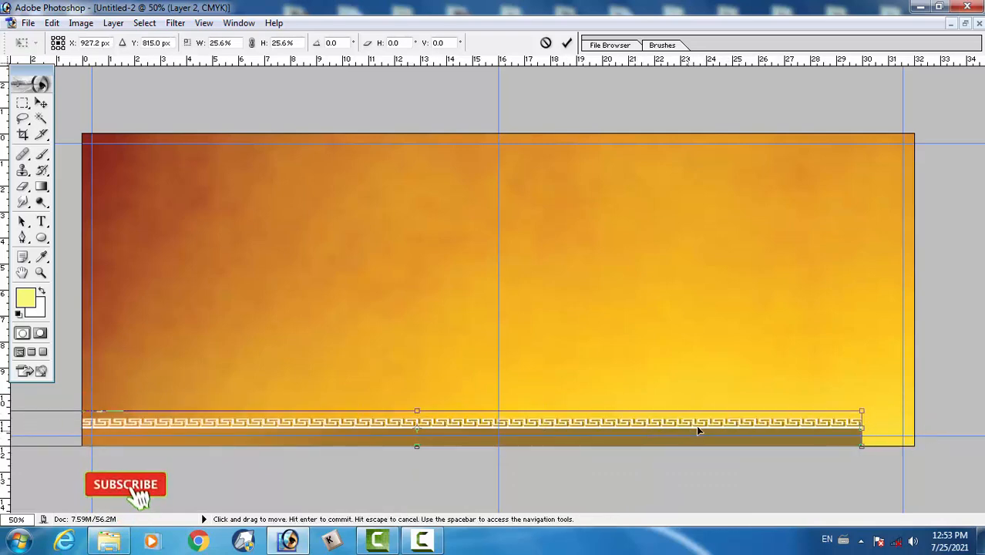
pyautogui.moveTo(861, 409); pyautogui.dragTo(760, 415)
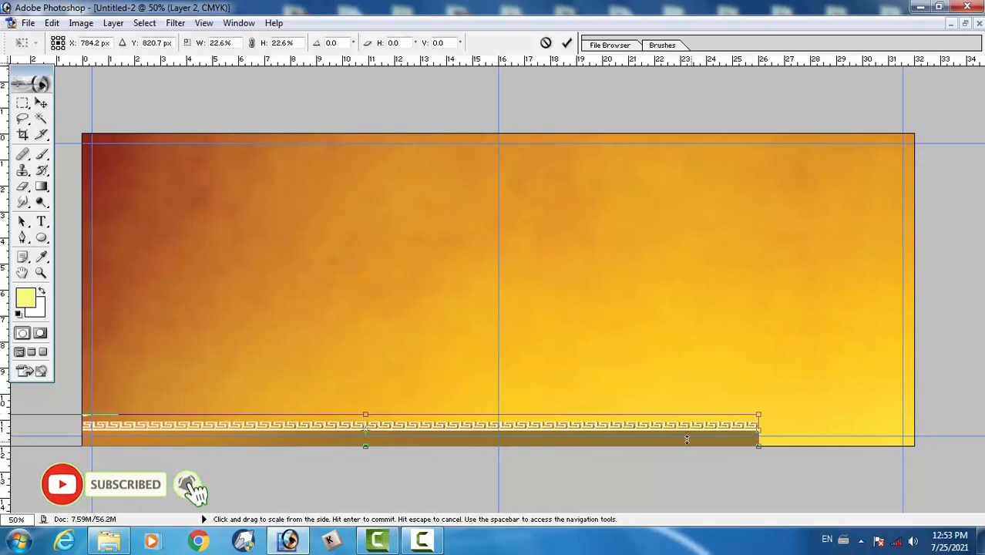
pyautogui.moveTo(681, 434); pyautogui.dragTo(788, 433)
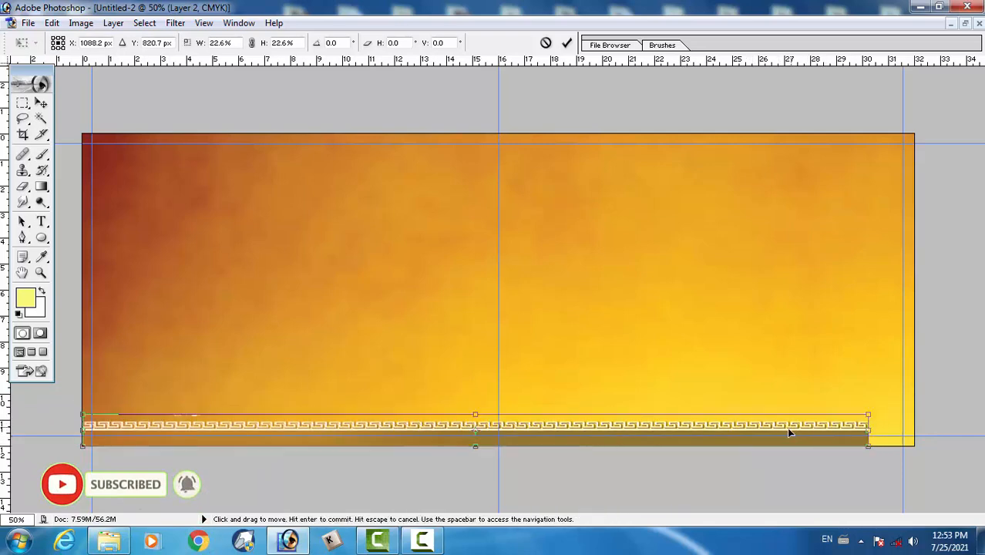
pyautogui.moveTo(869, 414); pyautogui.dragTo(918, 415)
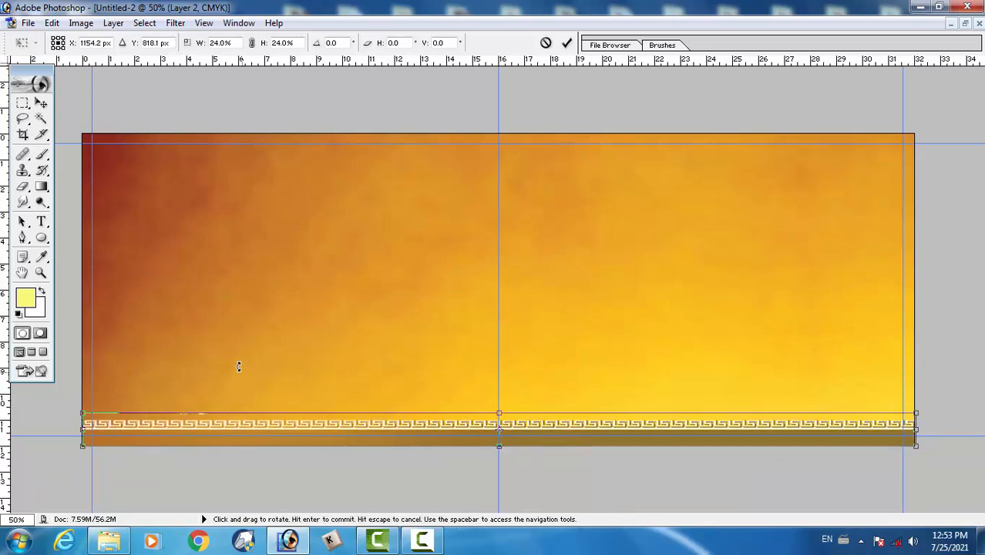
pyautogui.press('Return')
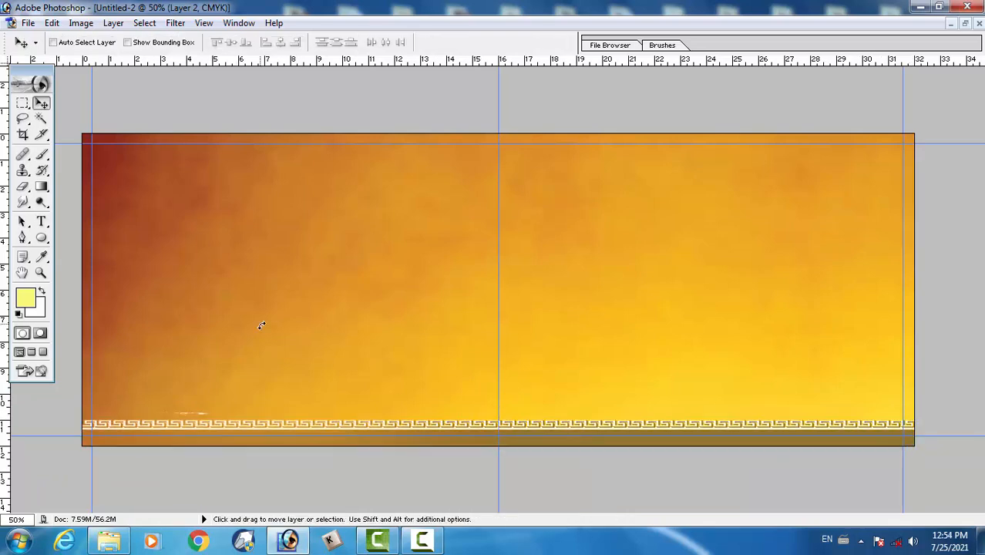
# Shift the orange gradient layer, Layer 1, so slightly more of its dark red area covers the canvas's upper-left corner.
pyautogui.rightClick(262, 326)
pyautogui.click(298, 335)
pyautogui.moveTo(305, 339); pyautogui.dragTo(341, 370)
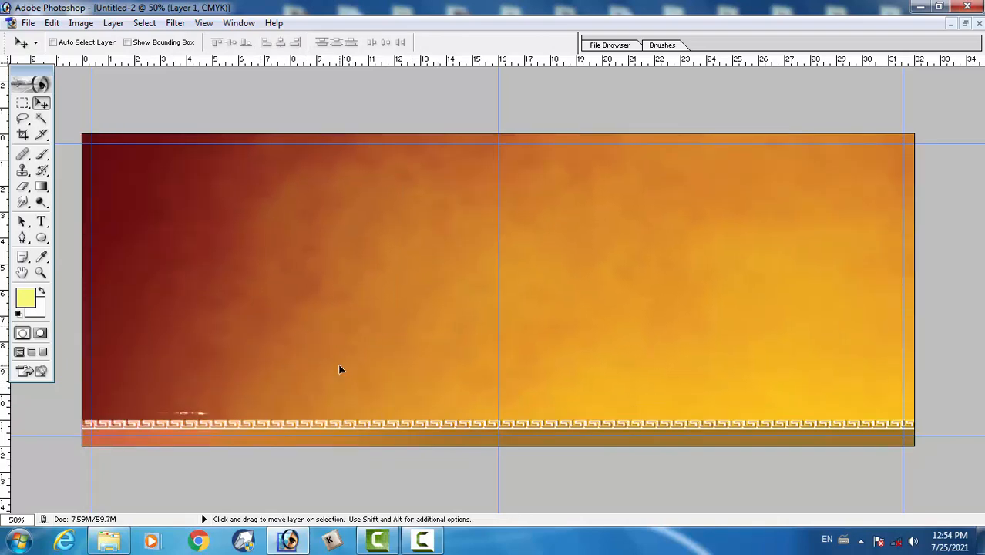
pyautogui.moveTo(265, 337); pyautogui.dragTo(189, 370)
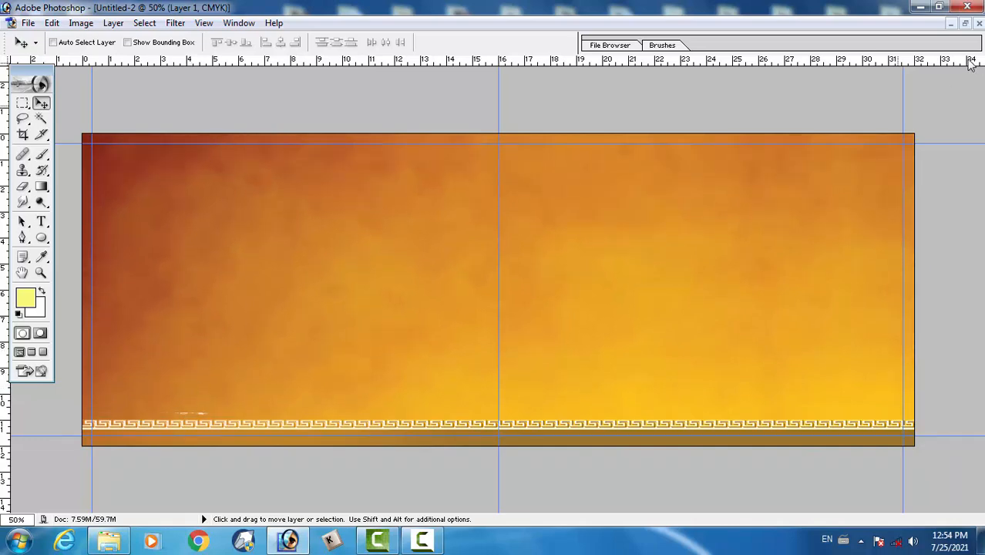
# Copy the couple silhouette, Layer 6, from Untitled-1 into Untitled-2 and maximize Untitled-2.
pyautogui.click(962, 27)
pyautogui.click(760, 327)
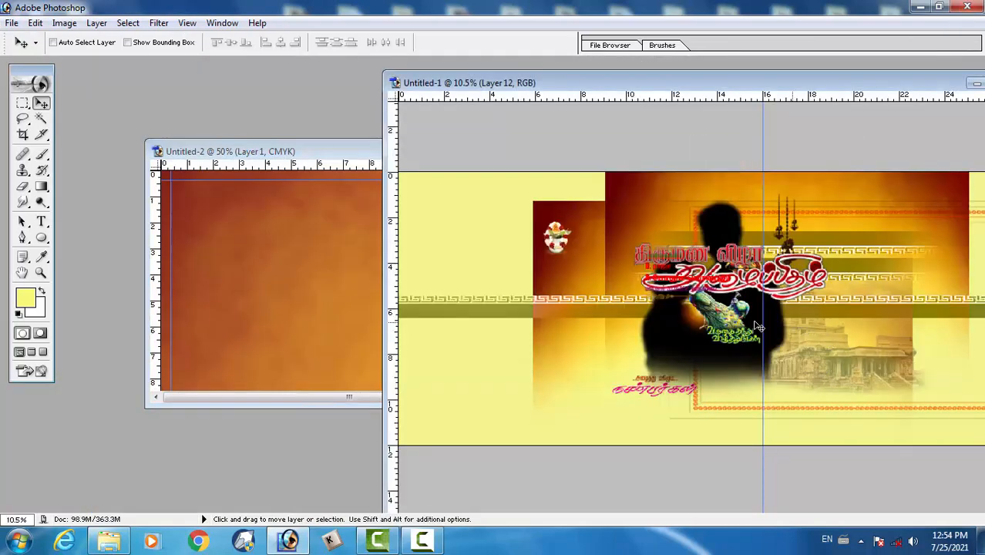
pyautogui.rightClick(669, 330)
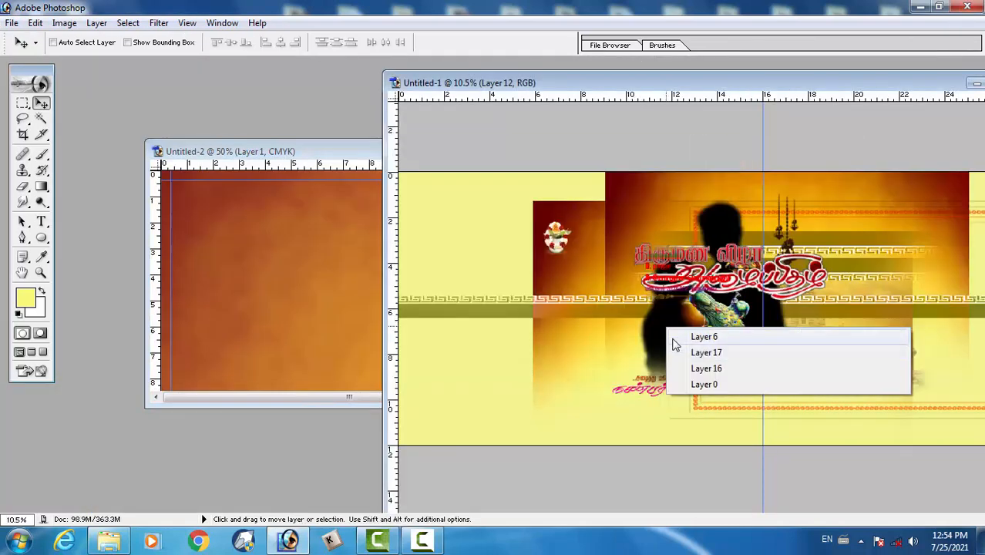
pyautogui.click(694, 335)
pyautogui.moveTo(694, 335); pyautogui.dragTo(320, 286)
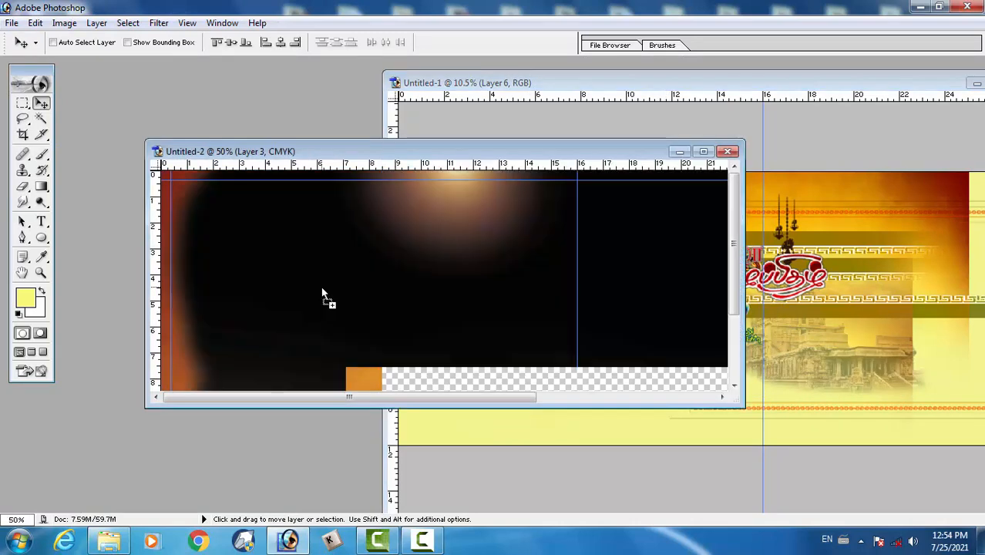
pyautogui.doubleClick(470, 154)
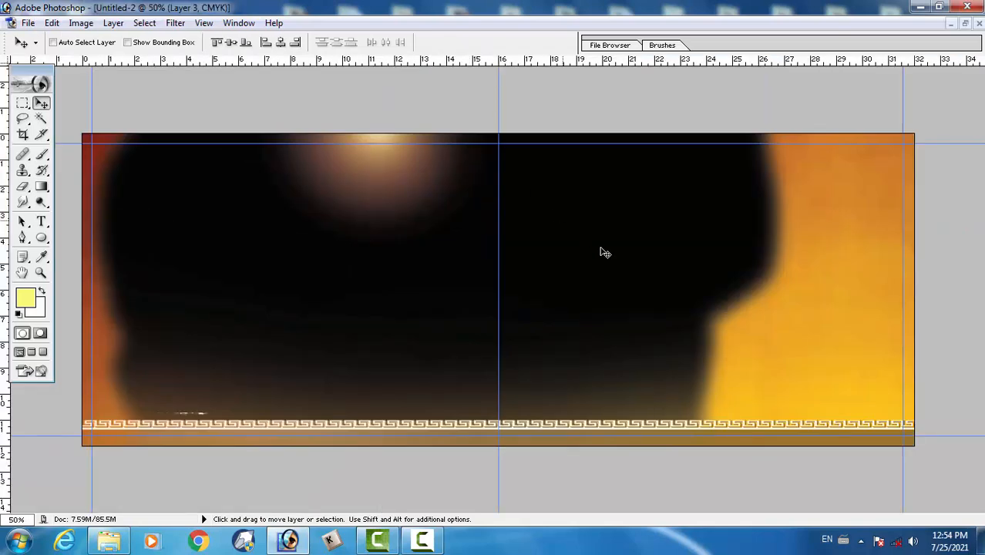
# Scale the couple silhouette down proportionally to fit within the banner's height and place it at the canvas's left end.
pyautogui.press('z')
pyautogui.keyDown('alt'); pyautogui.click(565, 284); pyautogui.keyUp('alt')
pyautogui.keyDown('alt'); pyautogui.click(564, 284); pyautogui.keyUp('alt')
pyautogui.keyDown('alt'); pyautogui.click(564, 284); pyautogui.keyUp('alt')
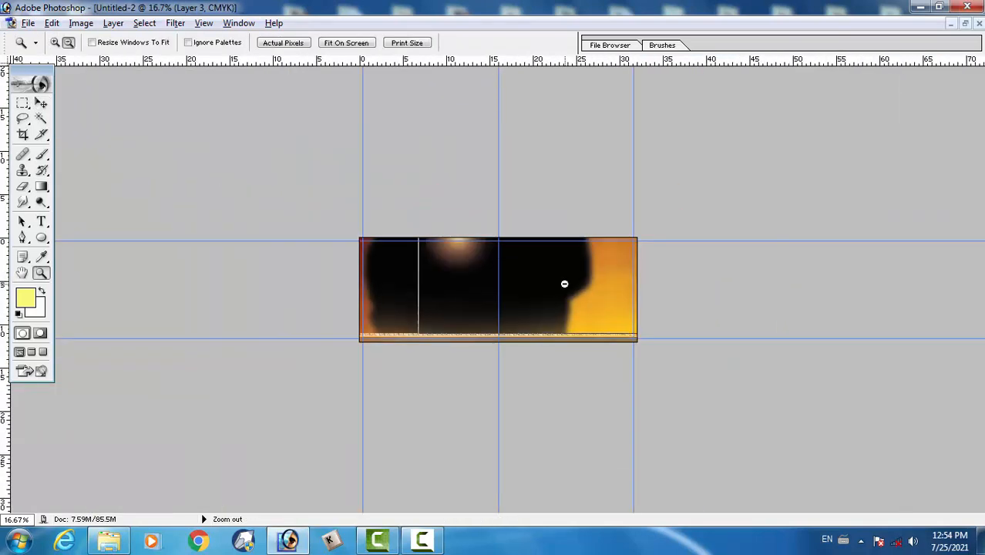
pyautogui.keyDown('alt'); pyautogui.click(565, 283); pyautogui.keyUp('alt')
pyautogui.hotkey('ctrl', 't')
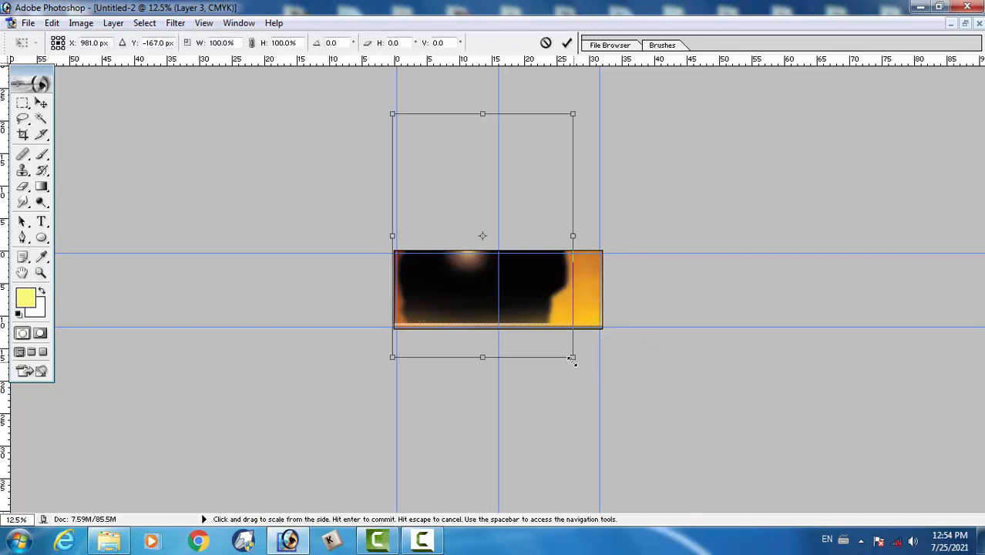
pyautogui.moveTo(572, 360); pyautogui.dragTo(477, 345)
pyautogui.moveTo(497, 202); pyautogui.dragTo(453, 266)
pyautogui.press('Return')
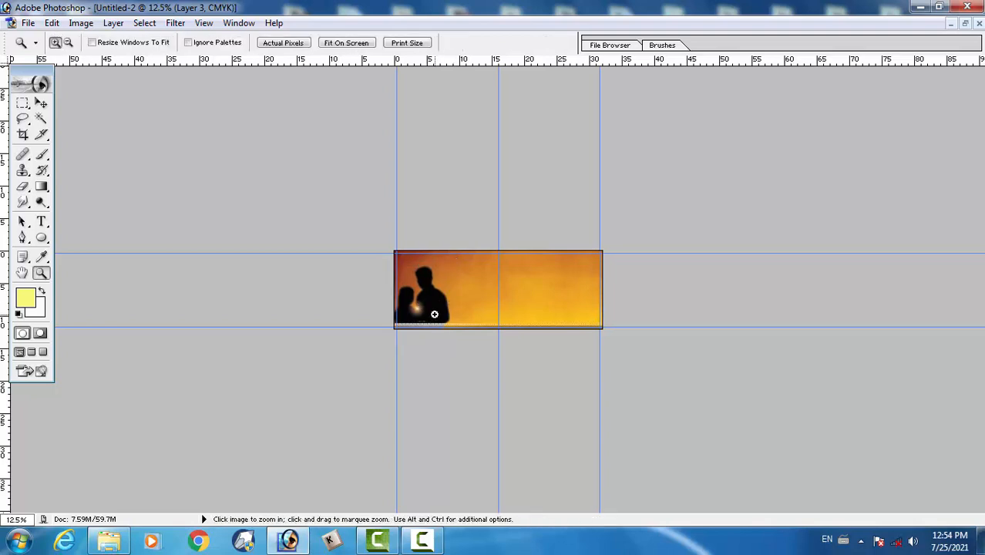
# Move the couple silhouette just right of the 16-inch center guide and fit the banner on screen.
pyautogui.press('v')
pyautogui.moveTo(434, 314); pyautogui.dragTo(543, 303)
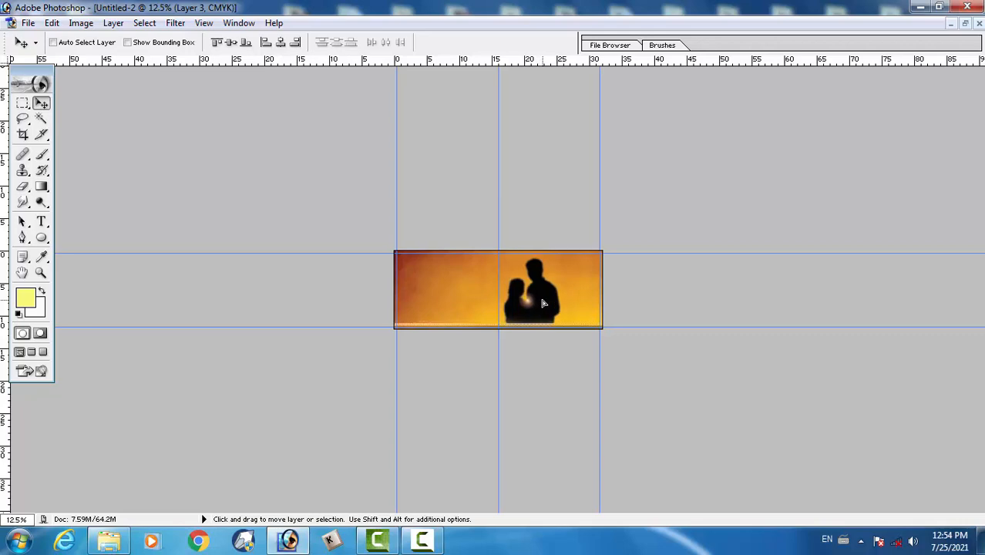
pyautogui.press('z')
pyautogui.rightClick(537, 298)
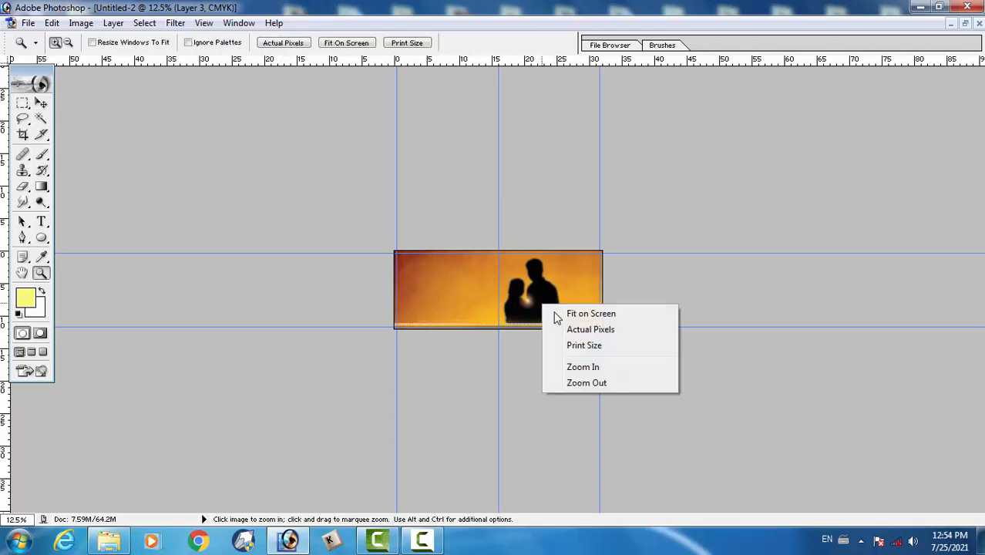
pyautogui.click(567, 313)
# Copy the Greek key strip, Layer 11 copy, from Untitled-1 to the upper part of Untitled-2.
pyautogui.click(965, 24)
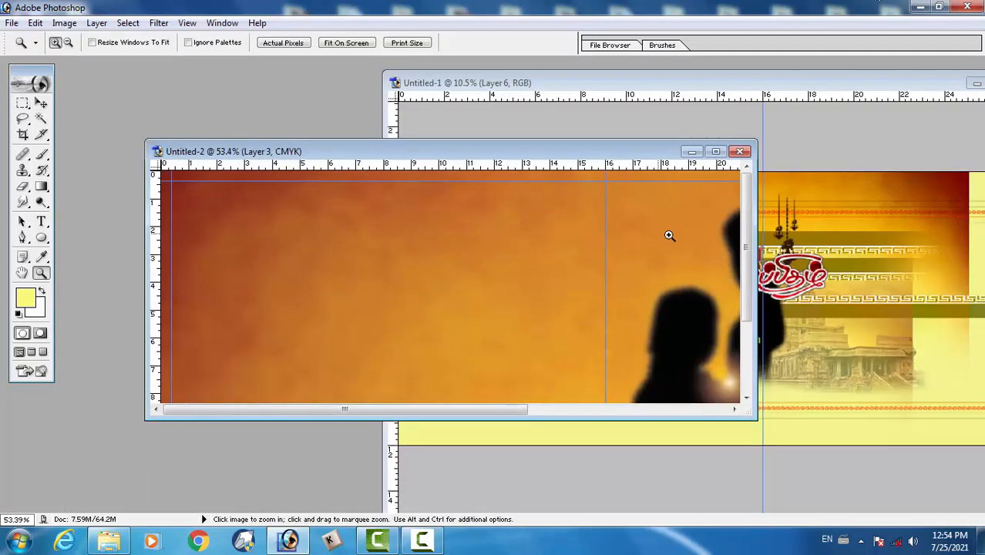
pyautogui.click(780, 274)
pyautogui.press('v')
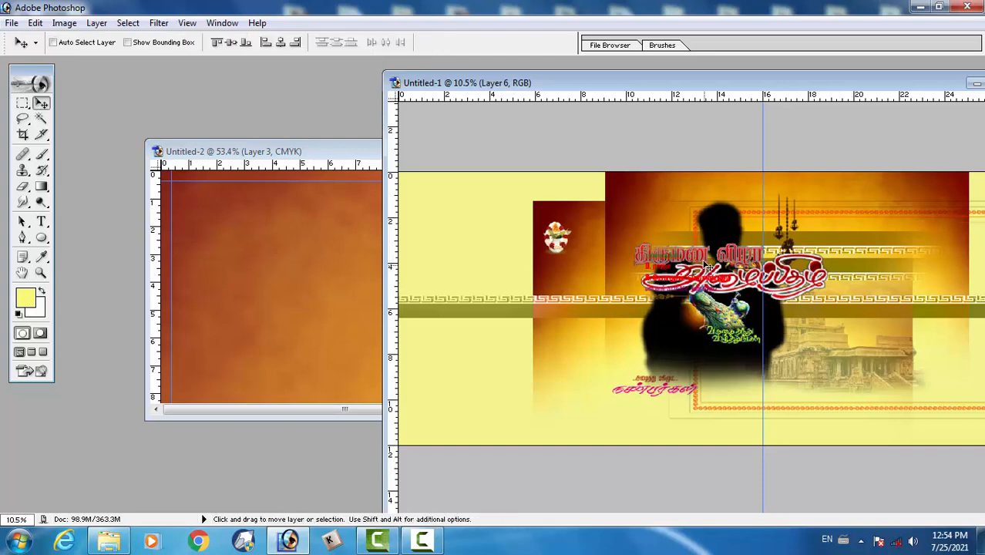
pyautogui.rightClick(703, 257)
pyautogui.click(725, 260)
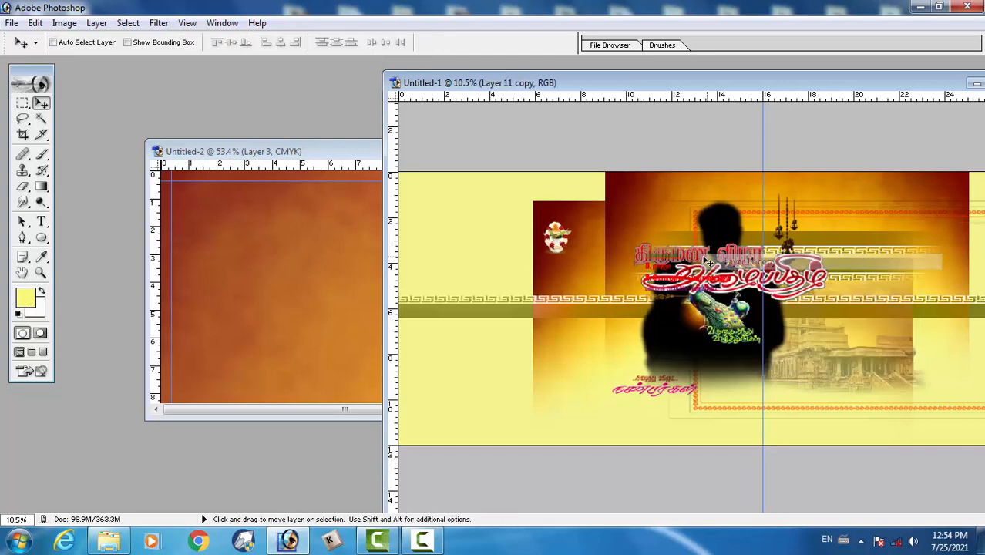
pyautogui.moveTo(726, 260); pyautogui.dragTo(323, 233)
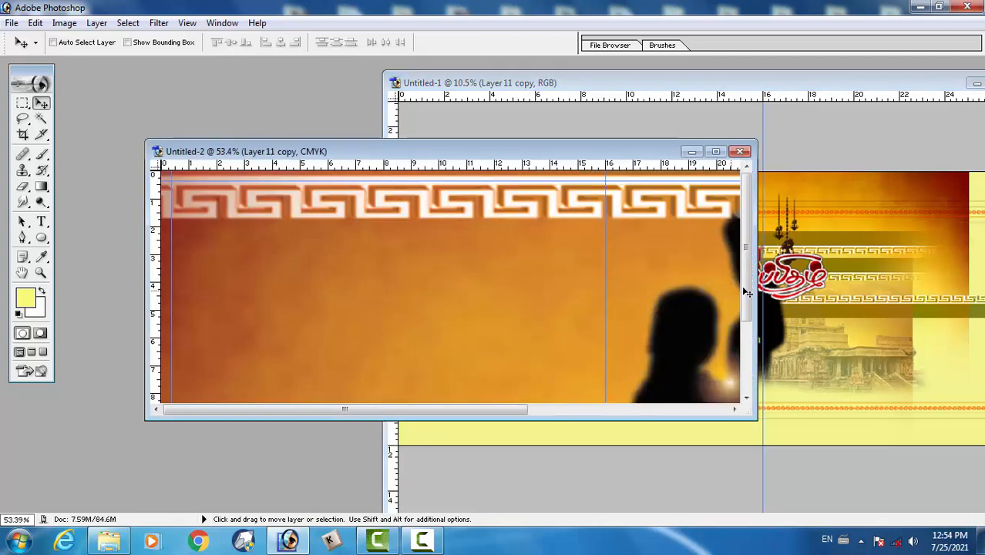
# Copy the red and white Tamil title lettering, Layer 13, from Untitled-1 into Untitled-2.
pyautogui.click(792, 284)
pyautogui.rightClick(785, 278)
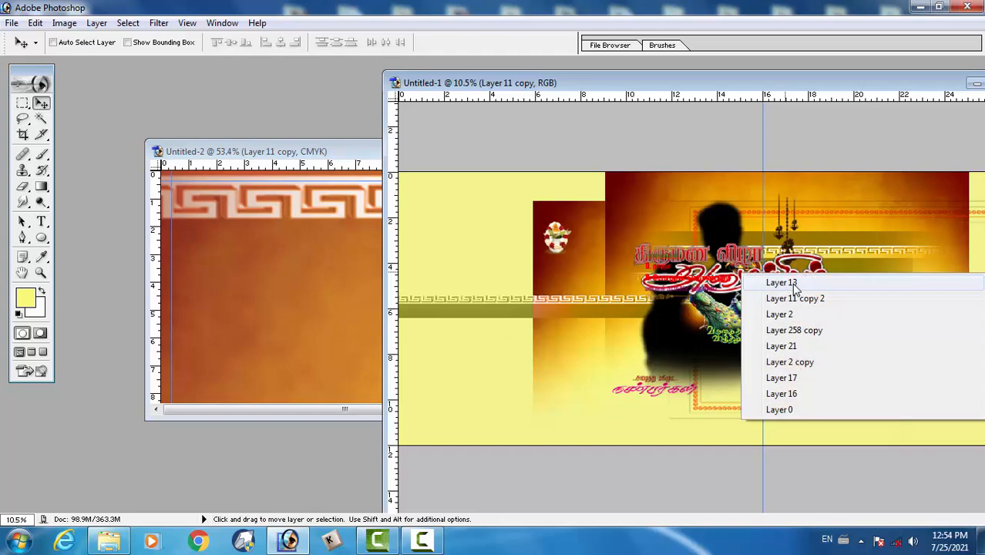
pyautogui.click(792, 284)
pyautogui.rightClick(791, 284)
pyautogui.click(792, 284)
pyautogui.moveTo(796, 289); pyautogui.dragTo(352, 293)
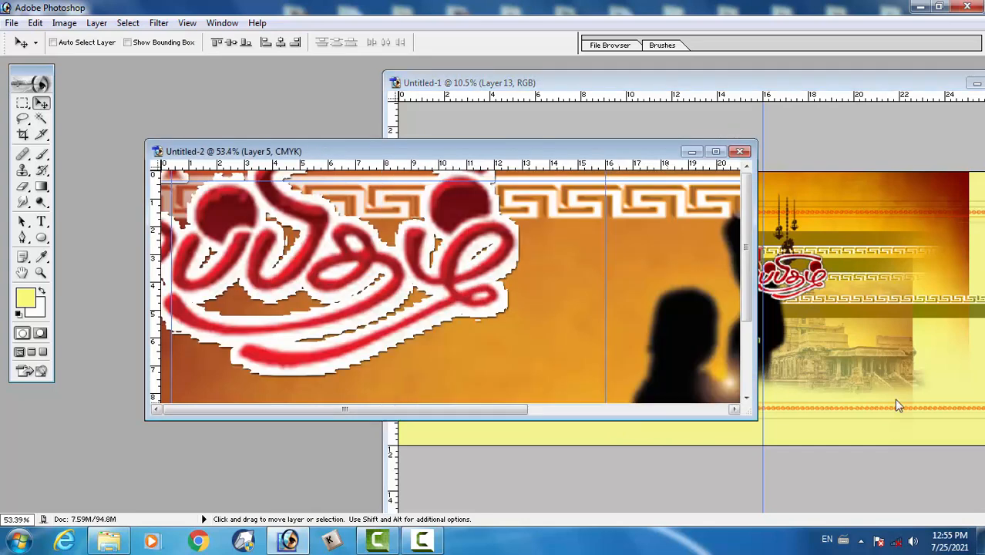
pyautogui.rightClick(650, 383)
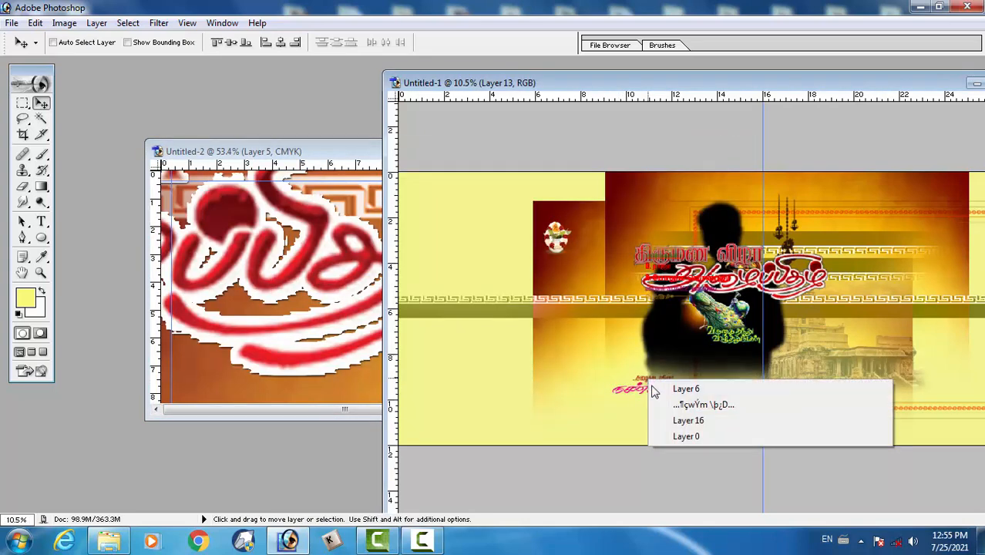
pyautogui.click(681, 380)
pyautogui.moveTo(602, 389); pyautogui.dragTo(606, 356)
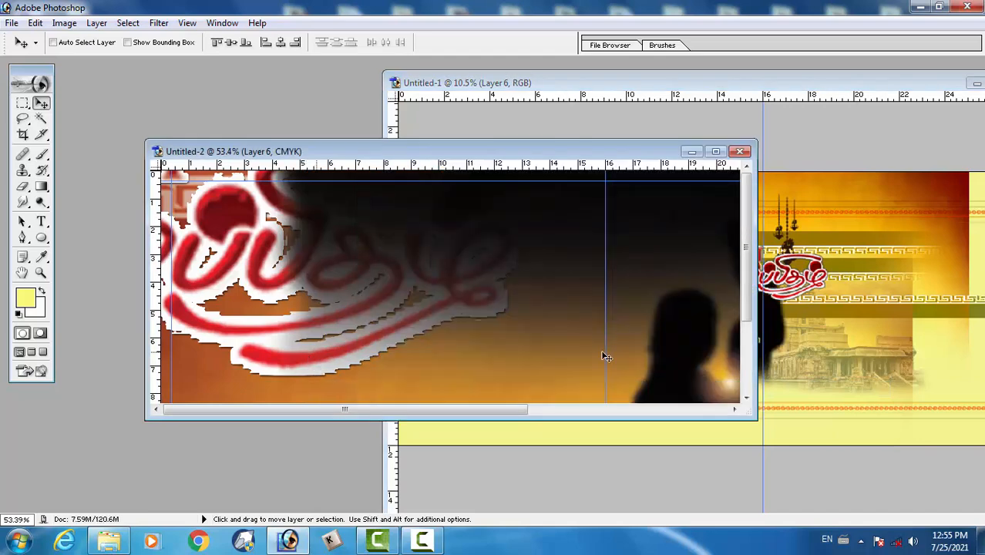
pyautogui.hotkey('ctrl', 'z')
# Copy the faded temple image, Layer 2, from Untitled-1 into Untitled-2 and maximize Untitled-2.
pyautogui.click(820, 359)
pyautogui.rightClick(821, 363)
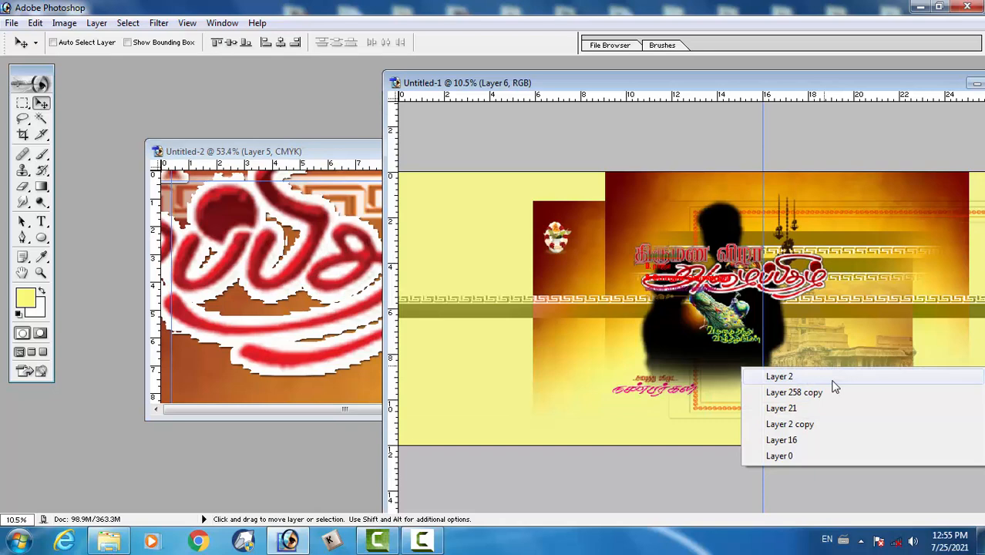
pyautogui.click(833, 378)
pyautogui.moveTo(700, 347); pyautogui.dragTo(323, 371)
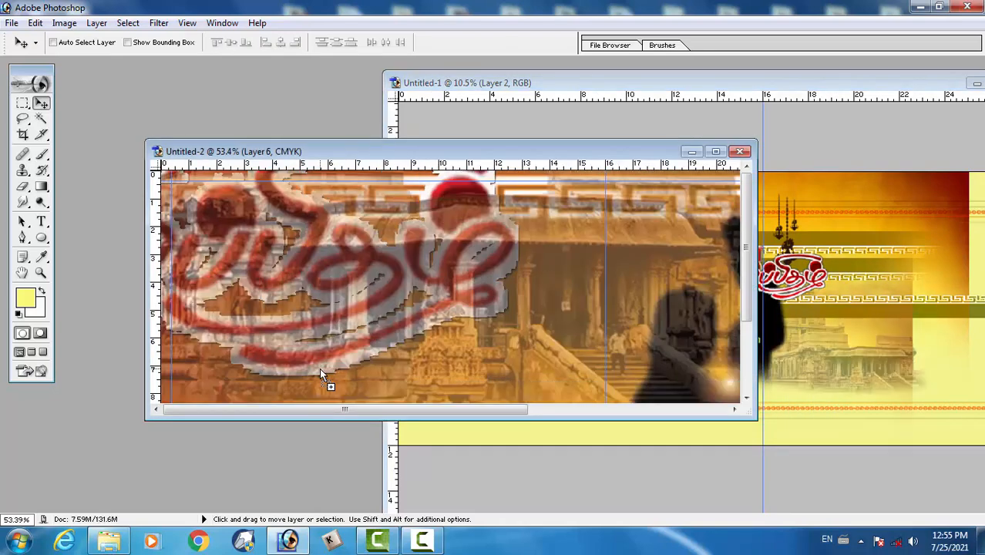
pyautogui.click(715, 151)
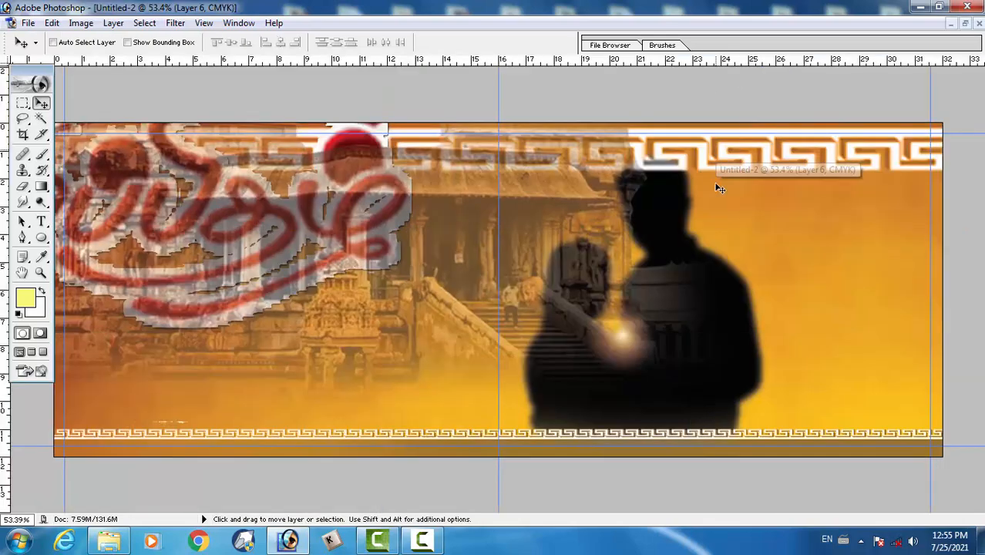
# Scale the temple image proportionally to about 32% and position it in the left half of the banner.
pyautogui.keyDown('alt'); pyautogui.click(530, 287); pyautogui.keyUp('alt')
pyautogui.keyDown('alt'); pyautogui.click(529, 286); pyautogui.keyUp('alt')
pyautogui.keyDown('alt'); pyautogui.click(530, 286); pyautogui.keyUp('alt')
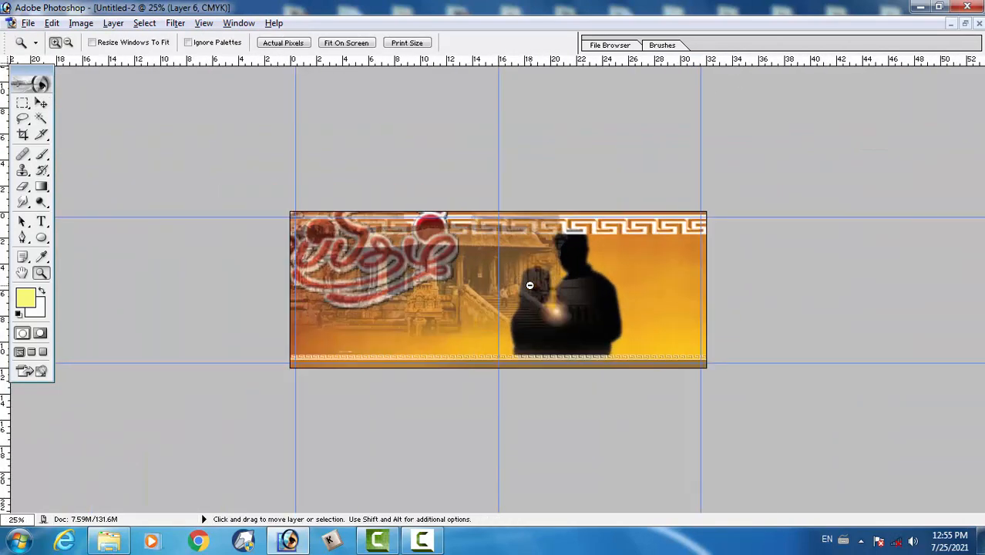
pyautogui.hotkey('ctrl', 't')
pyautogui.moveTo(654, 362); pyautogui.dragTo(482, 245)
pyautogui.moveTo(418, 162); pyautogui.dragTo(633, 363)
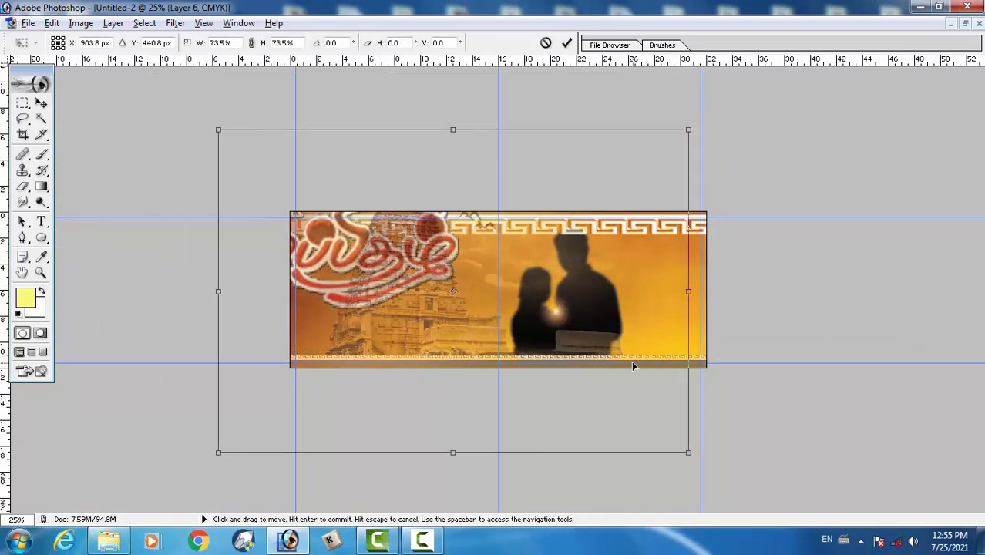
pyautogui.moveTo(686, 128); pyautogui.dragTo(462, 286)
pyautogui.moveTo(415, 334); pyautogui.dragTo(473, 264)
pyautogui.moveTo(521, 383); pyautogui.dragTo(488, 348)
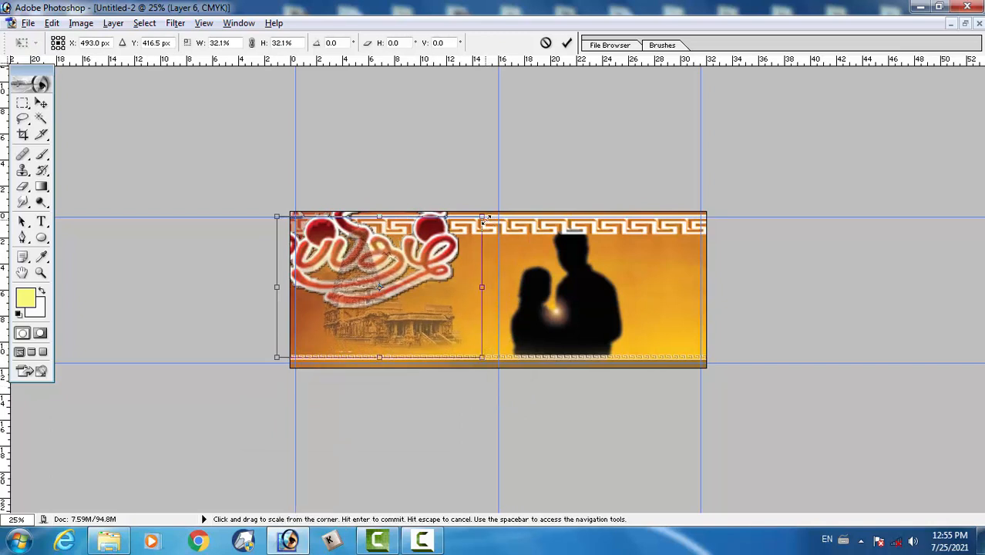
# Shrink the temple image a little more, apply the transform and move it slightly right, just above the lower Greek key strip.
pyautogui.moveTo(482, 217); pyautogui.dragTo(460, 236)
pyautogui.hotkey('ctrl', 'space')
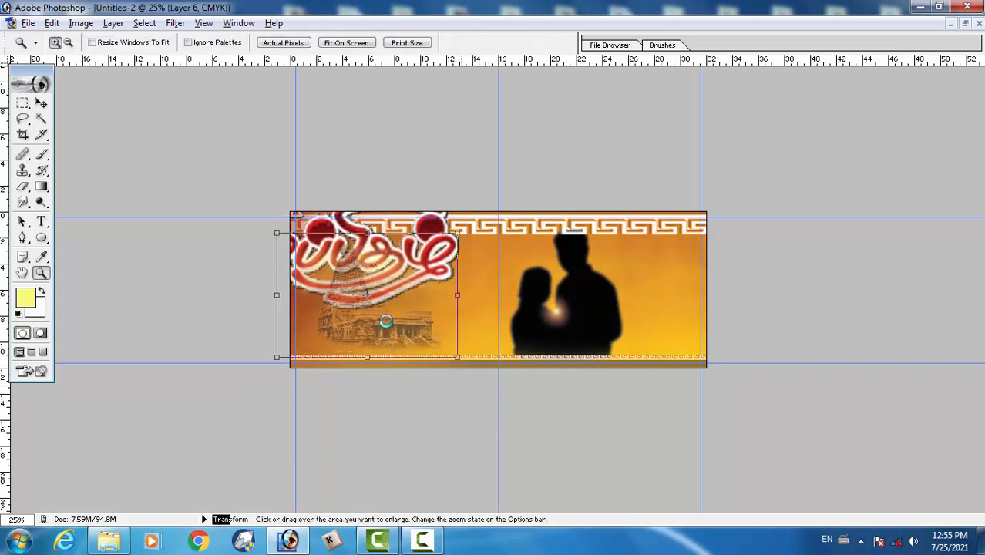
pyautogui.press('Return')
pyautogui.press('v')
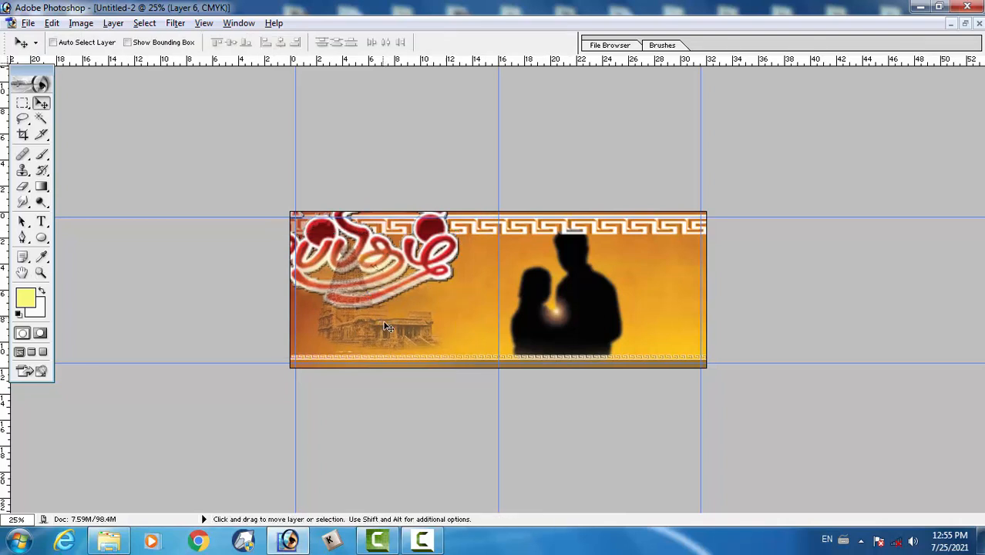
pyautogui.moveTo(382, 317); pyautogui.dragTo(410, 327)
# Select the upper Greek key strip, Layer 11 copy, and scale it proportionally to about 31%.
pyautogui.rightClick(542, 224)
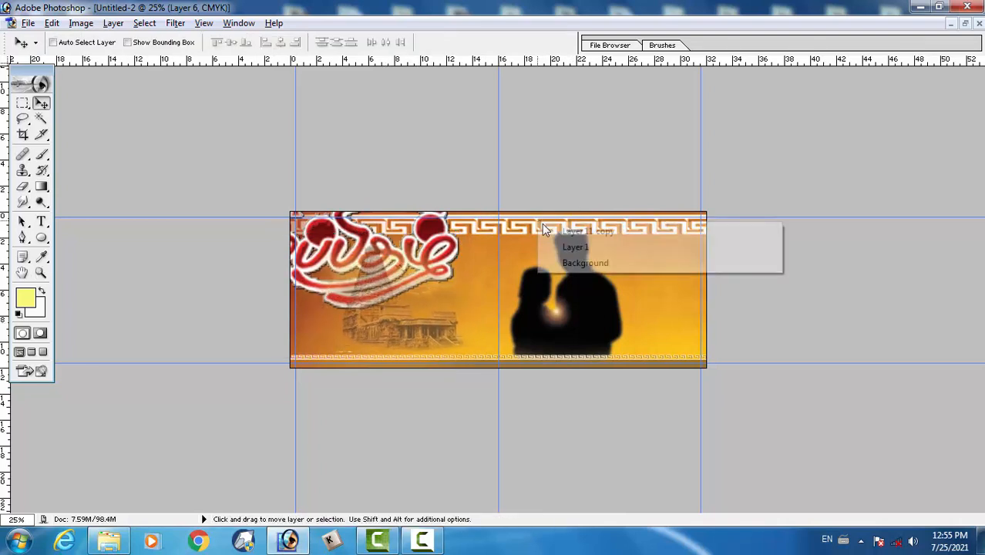
pyautogui.click(546, 227)
pyautogui.hotkey('ctrl', 't')
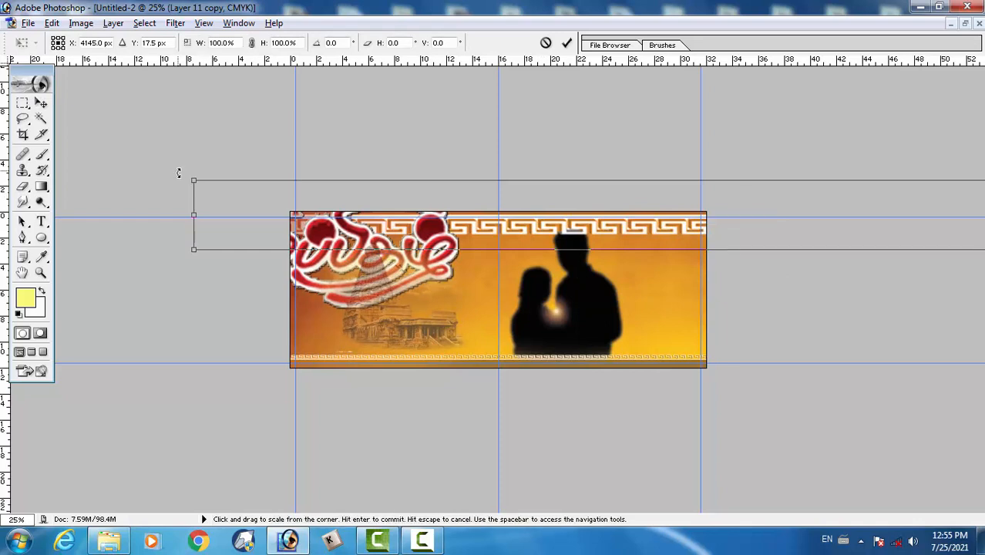
pyautogui.moveTo(193, 180); pyautogui.dragTo(307, 228)
pyautogui.moveTo(306, 194); pyautogui.dragTo(610, 212)
pyautogui.moveTo(353, 230); pyautogui.dragTo(276, 222)
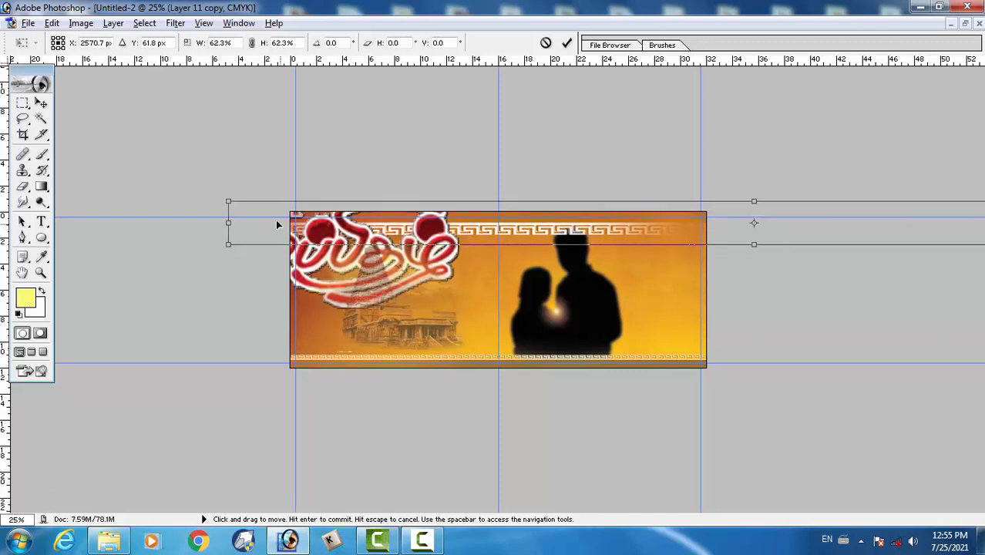
pyautogui.moveTo(229, 202); pyautogui.dragTo(583, 243)
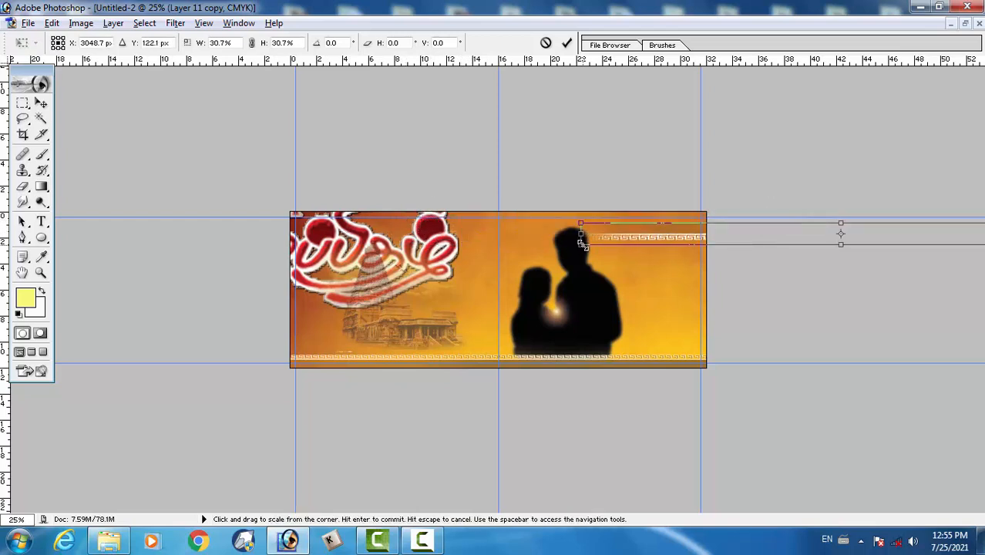
pyautogui.press('Return')
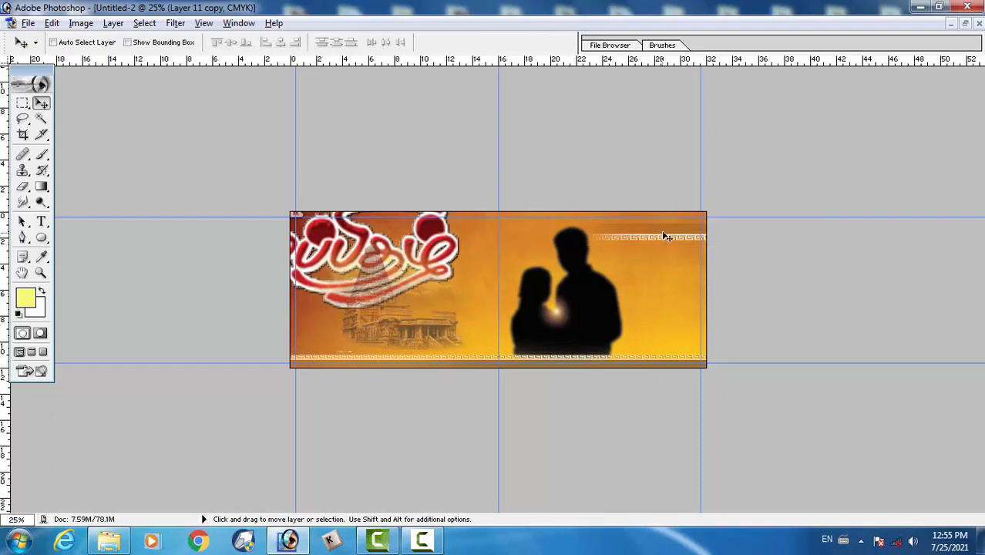
# Move the small Greek key strip above the couple, shrink it further and nudge it down just below the upper guide.
pyautogui.moveTo(639, 232); pyautogui.dragTo(573, 232)
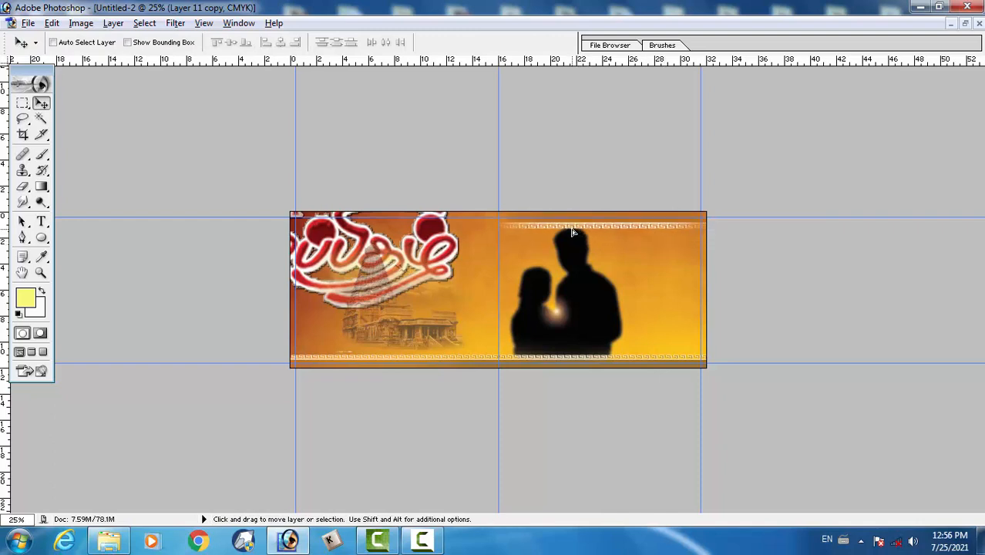
pyautogui.hotkey('ctrl', 't')
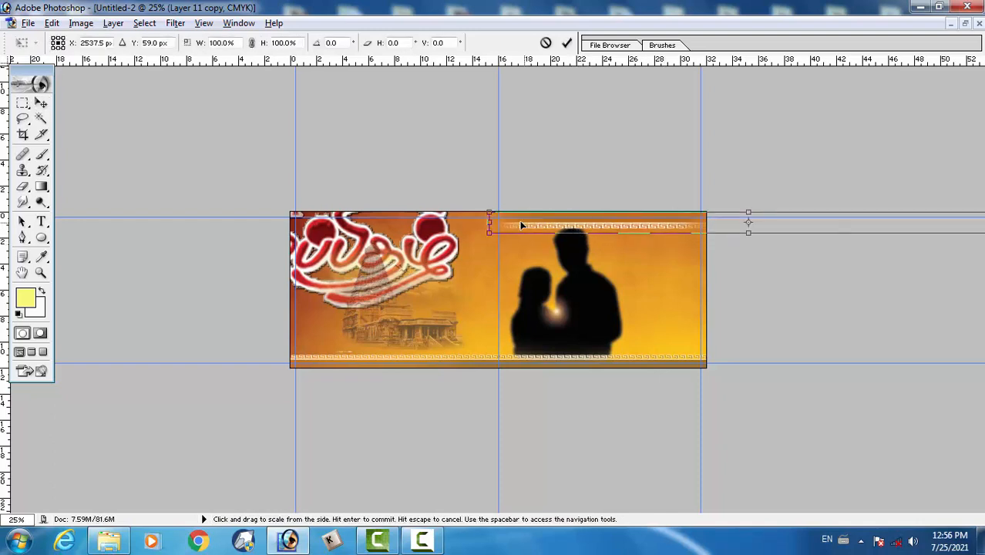
pyautogui.moveTo(488, 215); pyautogui.dragTo(569, 220)
pyautogui.press('Return')
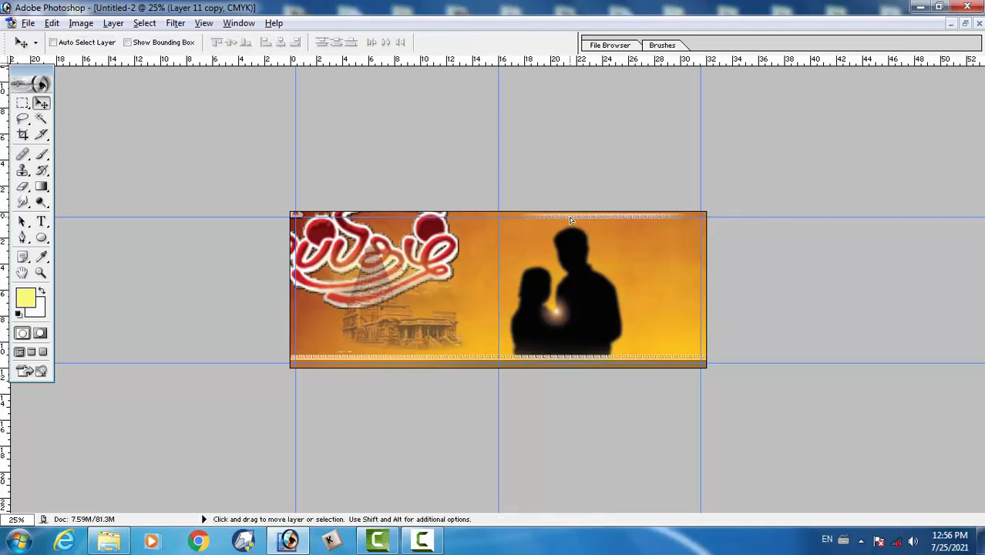
pyautogui.press('Down')
pyautogui.press('Down')
pyautogui.press('Down')
pyautogui.press('Down')
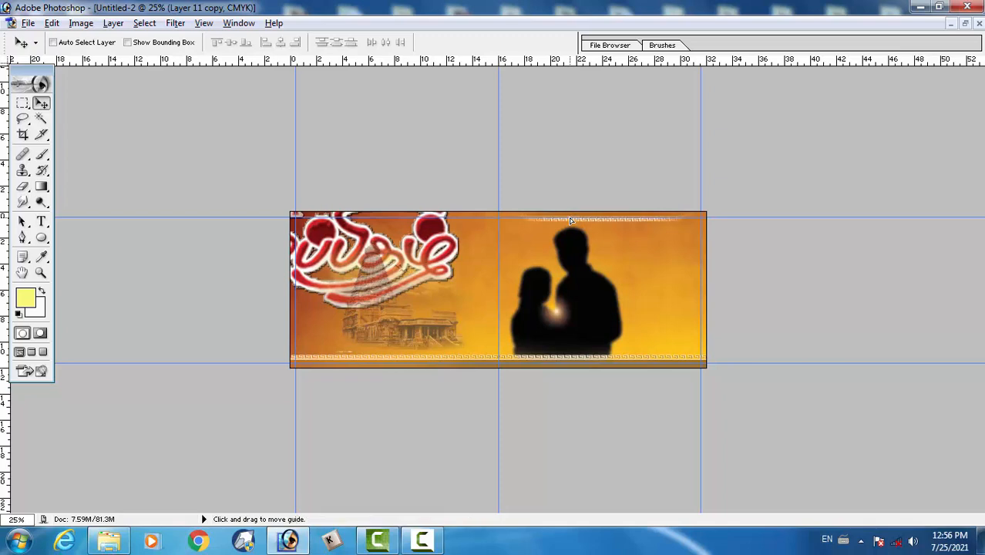
pyautogui.press('Down')
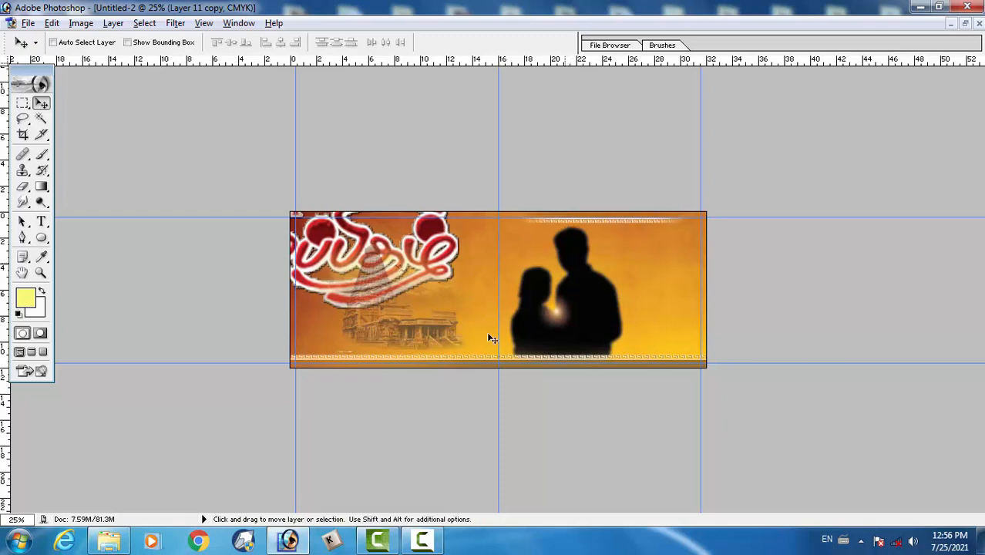
pyautogui.rightClick(386, 258)
pyautogui.click(401, 263)
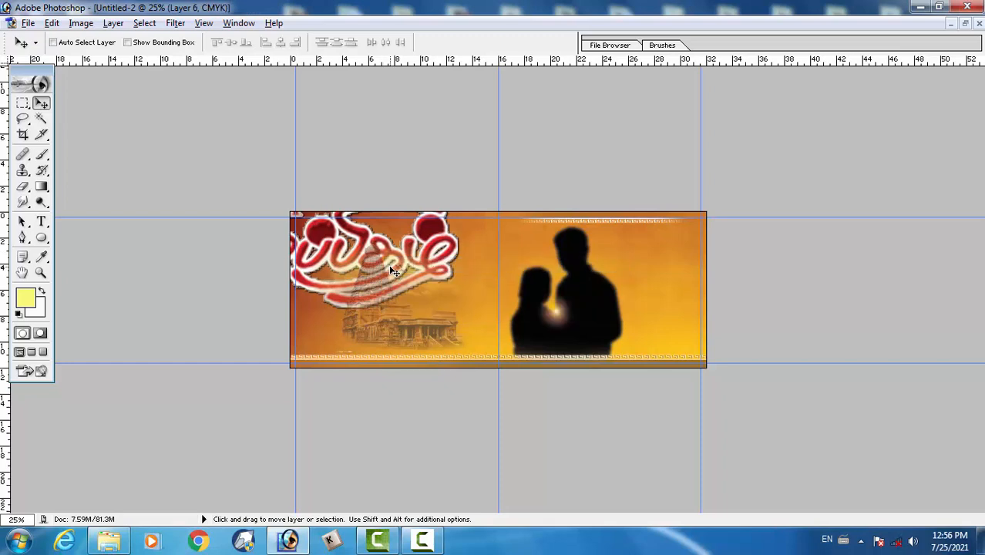
pyautogui.hotkey('ctrl', 't')
pyautogui.press('Return')
# Scale the red and white Tamil title, Layer 5, down to a small size and place it right of the man's head.
pyautogui.rightClick(322, 234)
pyautogui.click(333, 244)
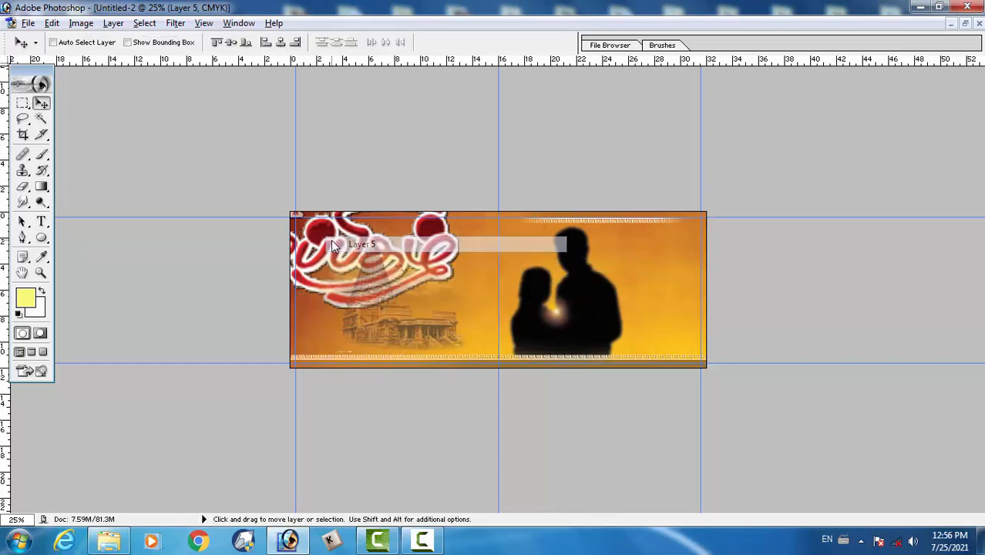
pyautogui.hotkey('ctrl', 't')
pyautogui.click(562, 239)
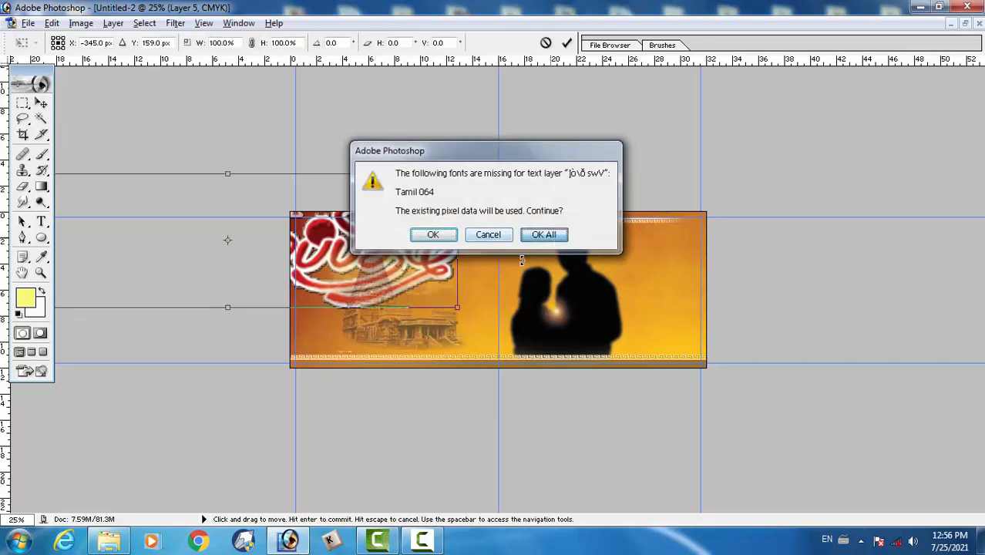
pyautogui.moveTo(459, 305); pyautogui.dragTo(627, 267)
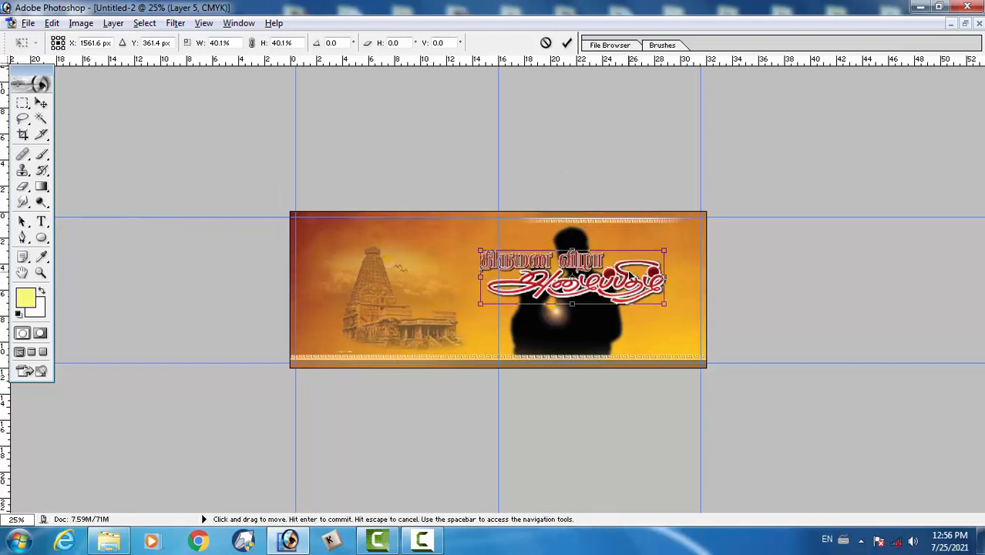
pyautogui.moveTo(661, 299); pyautogui.dragTo(673, 253)
pyautogui.press('Return')
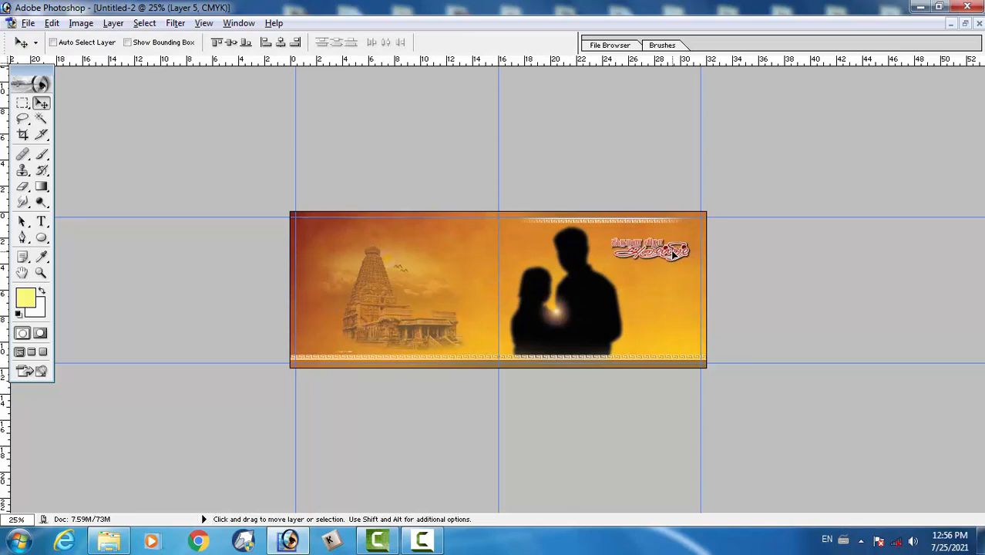
# Copy the flower-decorated pot, Layer 24, from Untitled-1 onto the temple area of Untitled-2.
pyautogui.click(966, 23)
pyautogui.click(819, 319)
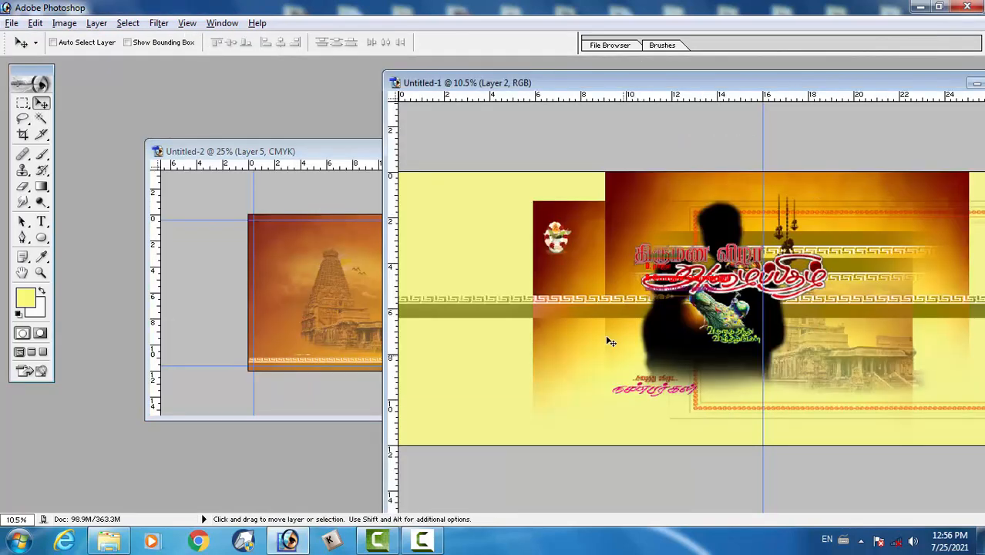
pyautogui.rightClick(574, 252)
pyautogui.click(601, 254)
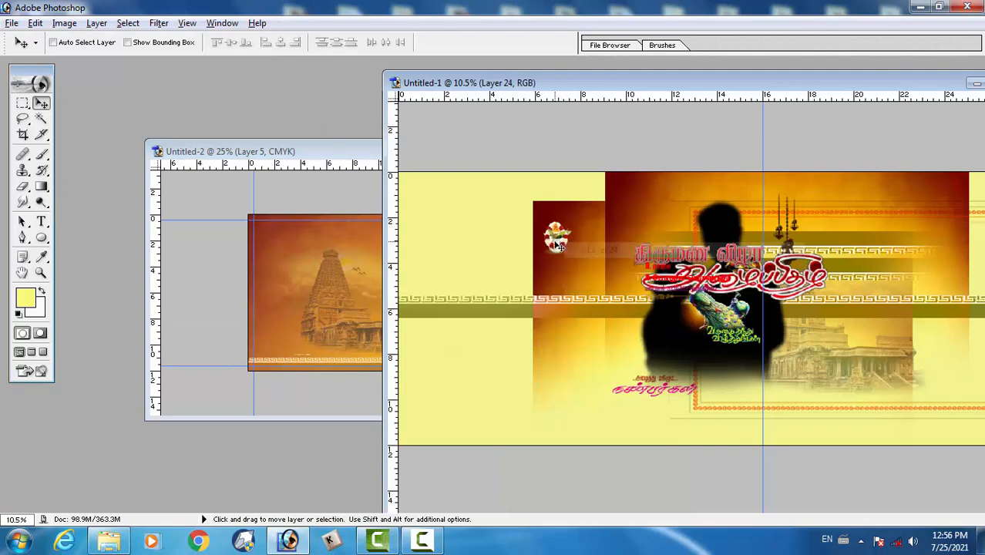
pyautogui.moveTo(559, 240); pyautogui.dragTo(357, 329)
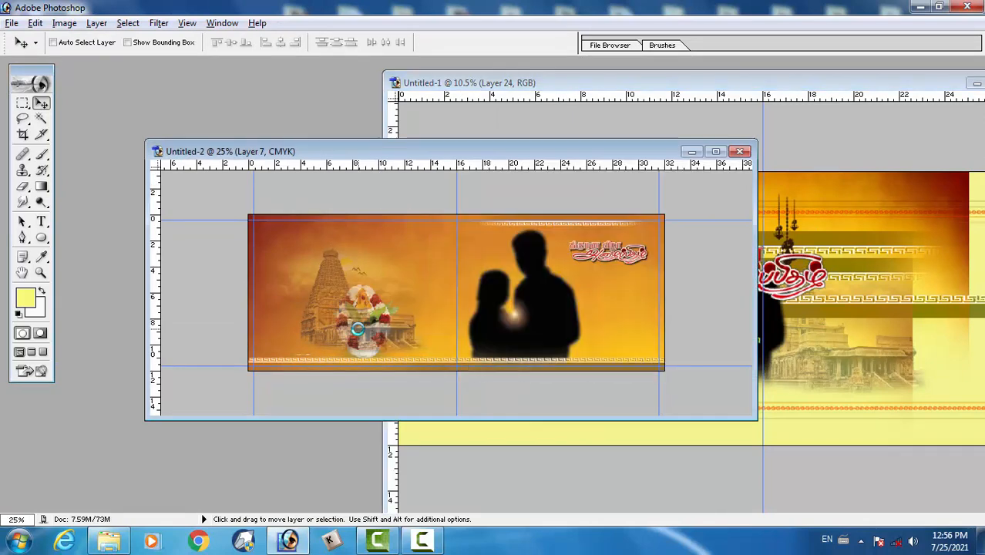
# Copy the pink நண்பர்கள் lettering with its linked line from Untitled-1 into the left half of Untitled-2.
pyautogui.click(823, 378)
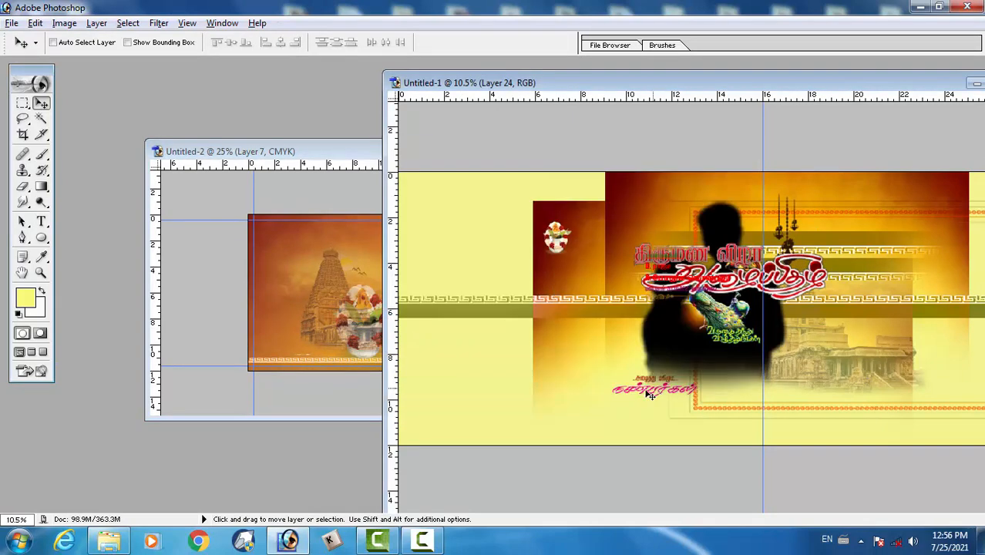
pyautogui.rightClick(647, 393)
pyautogui.click(657, 400)
pyautogui.moveTo(656, 397)
pyautogui.mouseDown()
pyautogui.moveTo(566, 390)
pyautogui.moveTo(292, 323)
pyautogui.mouseUp()
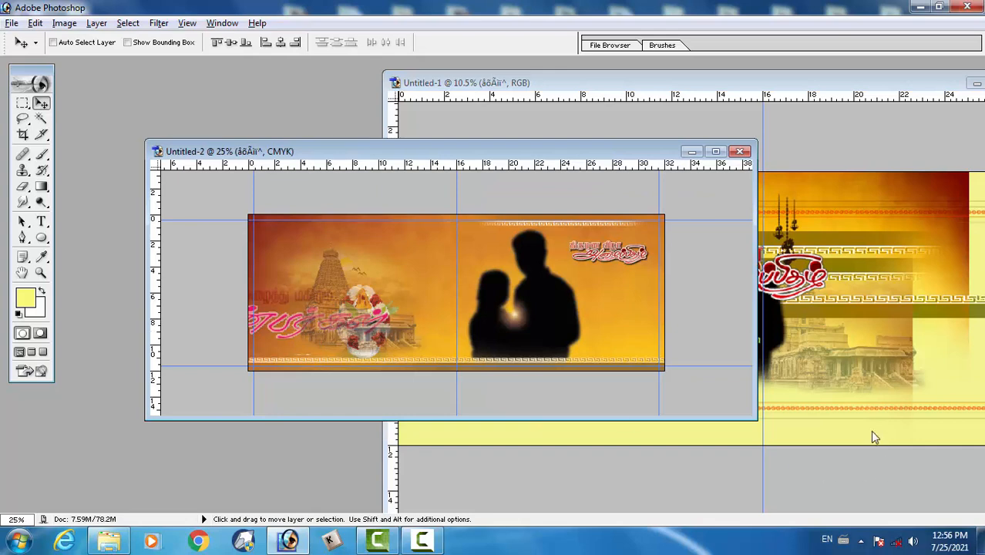
# Copy the ornamental orange frame, Layer 2 copy, from Untitled-1 into the left half of Untitled-2.
pyautogui.click(871, 428)
pyautogui.rightClick(874, 416)
pyautogui.click(874, 421)
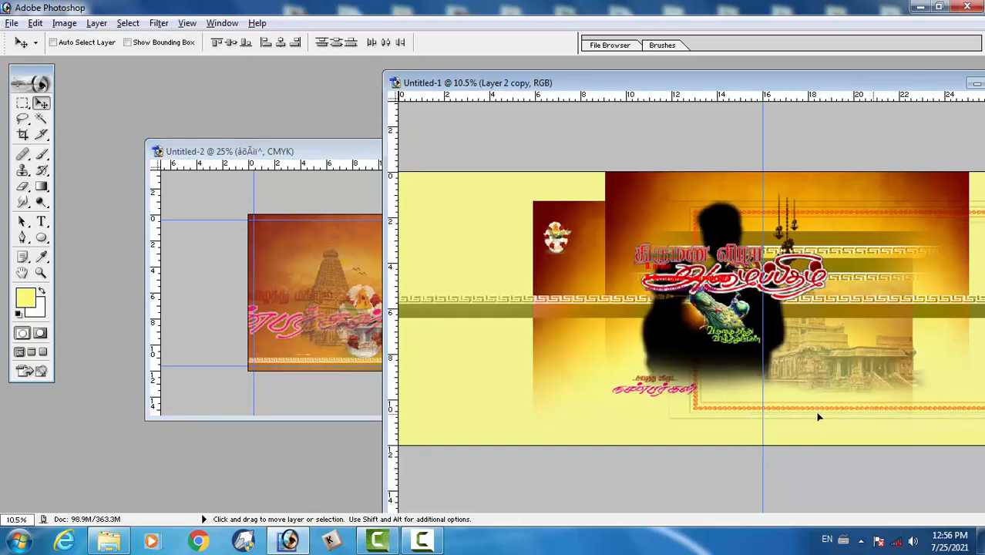
pyautogui.moveTo(818, 414); pyautogui.dragTo(339, 341)
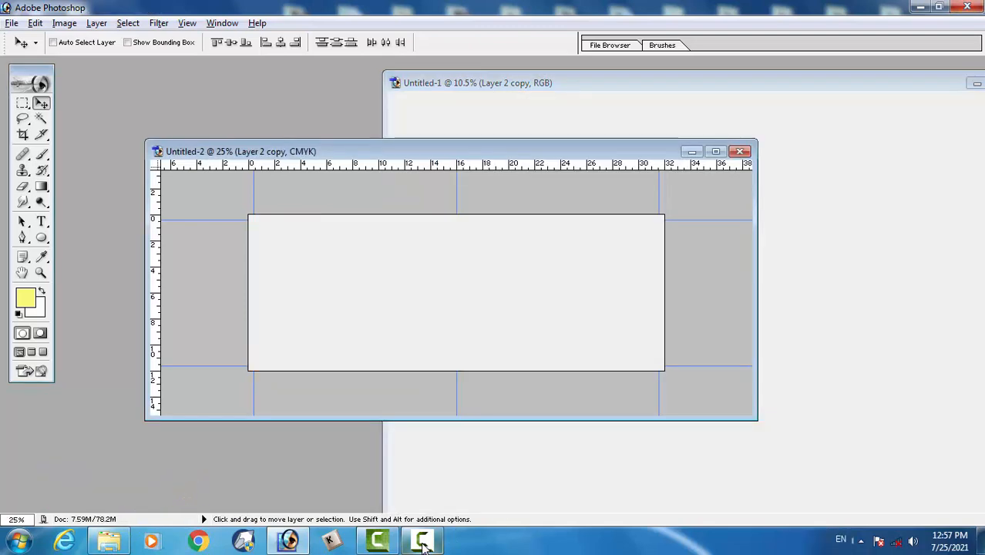
pyautogui.click(423, 544)
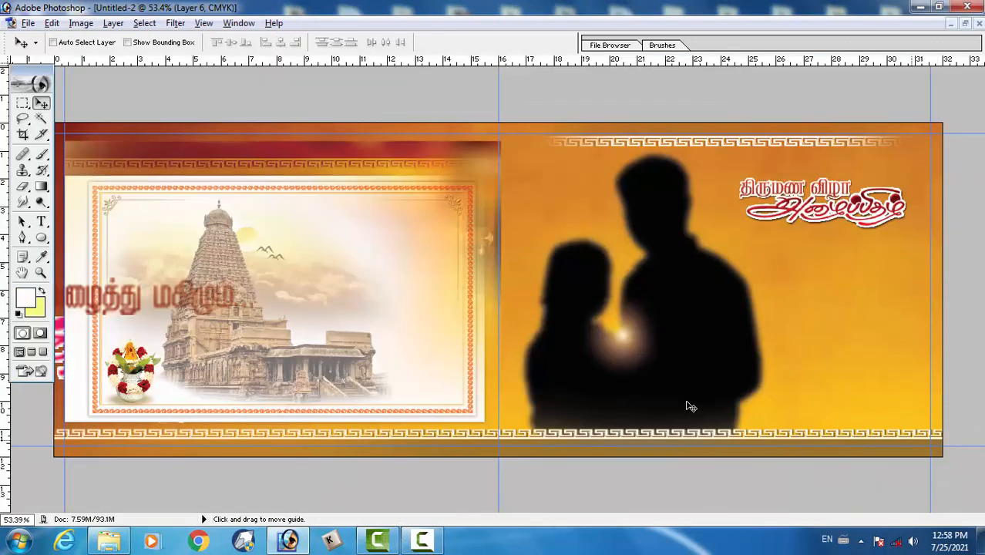
# Select the temple image, Layer 6, and move it slightly down and left inside the ornamental frame.
pyautogui.rightClick(164, 302)
pyautogui.click(176, 315)
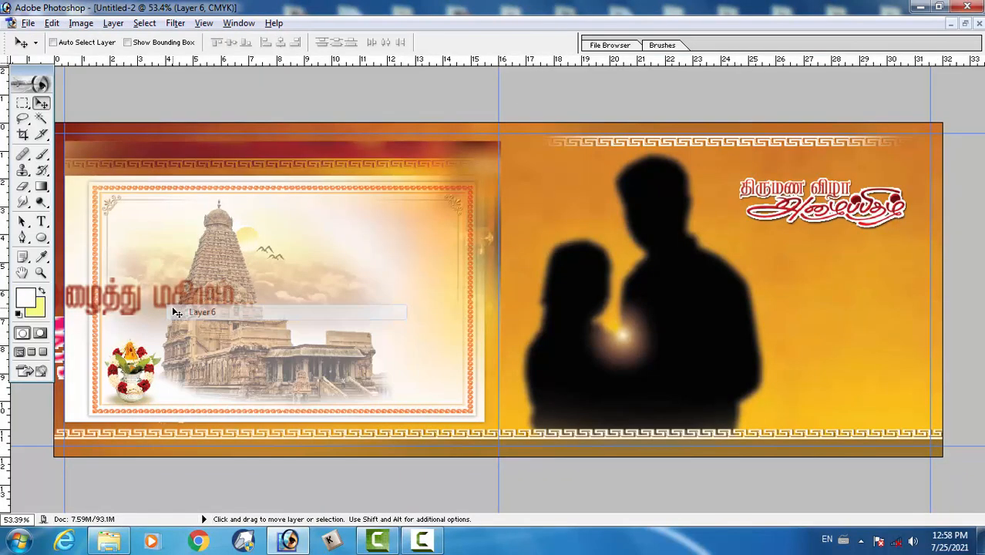
pyautogui.moveTo(177, 312); pyautogui.dragTo(165, 330)
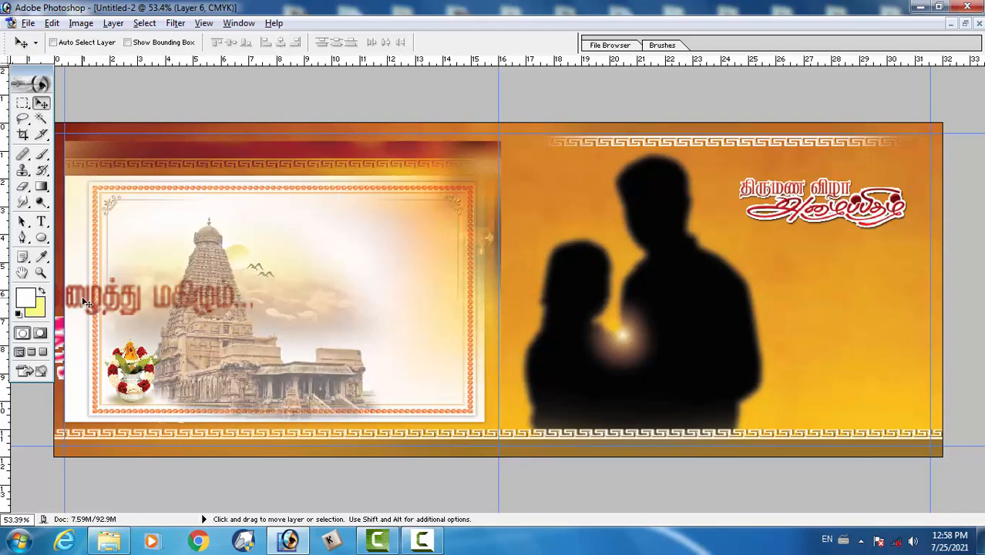
# Move the linked நண்பர்கள் lettering to the right half and scale it down into the lower right area beside the couple.
pyautogui.rightClick(86, 303)
pyautogui.click(108, 310)
pyautogui.moveTo(88, 303); pyautogui.dragTo(675, 285)
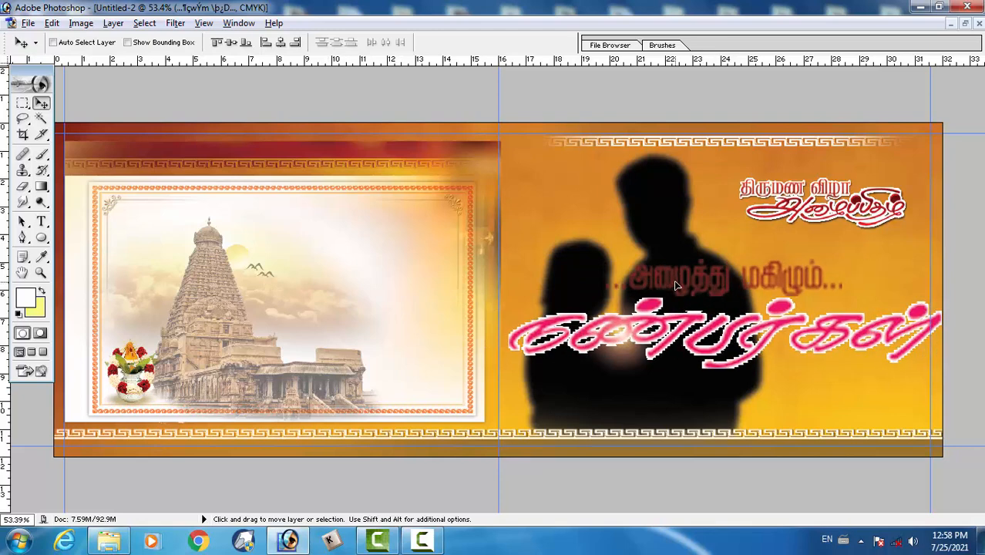
pyautogui.click(538, 235)
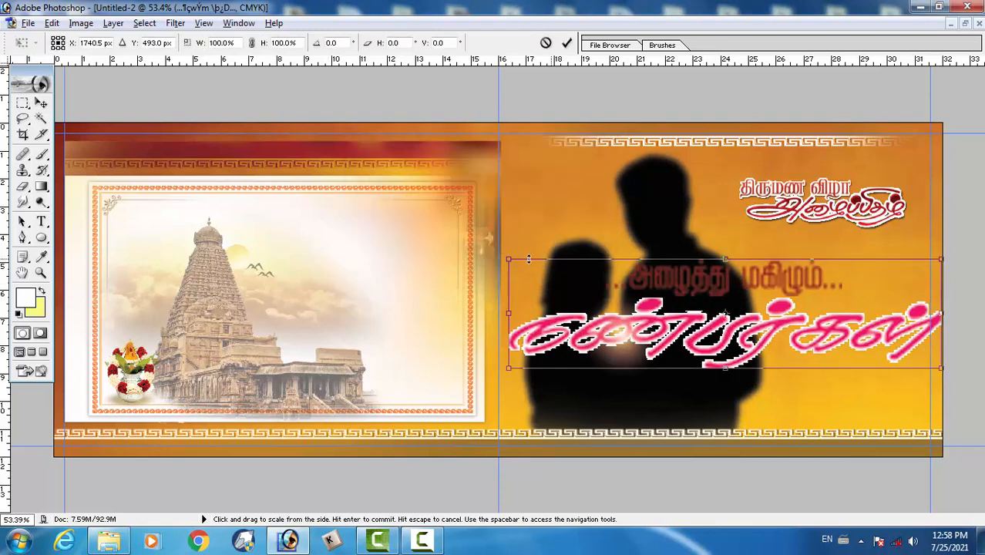
pyautogui.moveTo(502, 257); pyautogui.dragTo(815, 373)
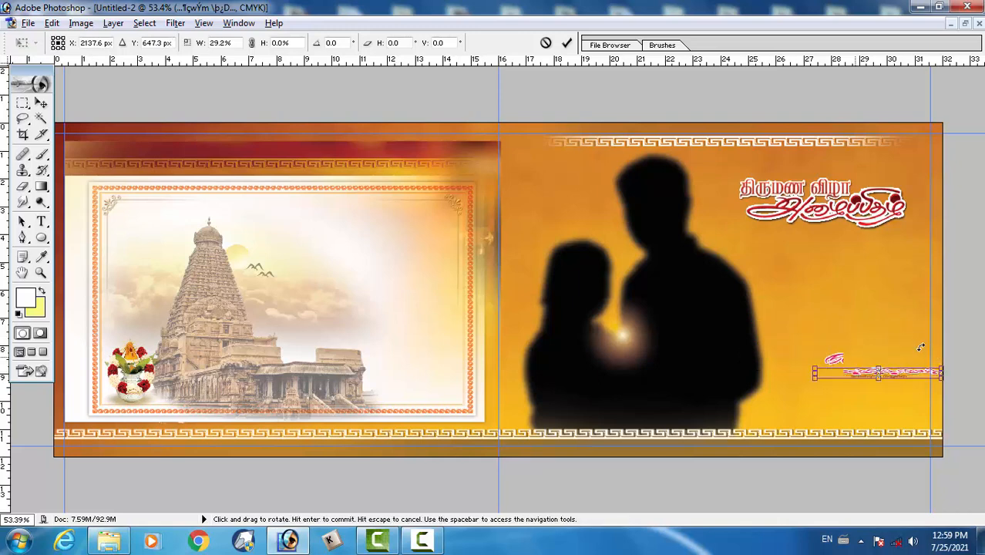
pyautogui.hotkey('ctrl', 'z')
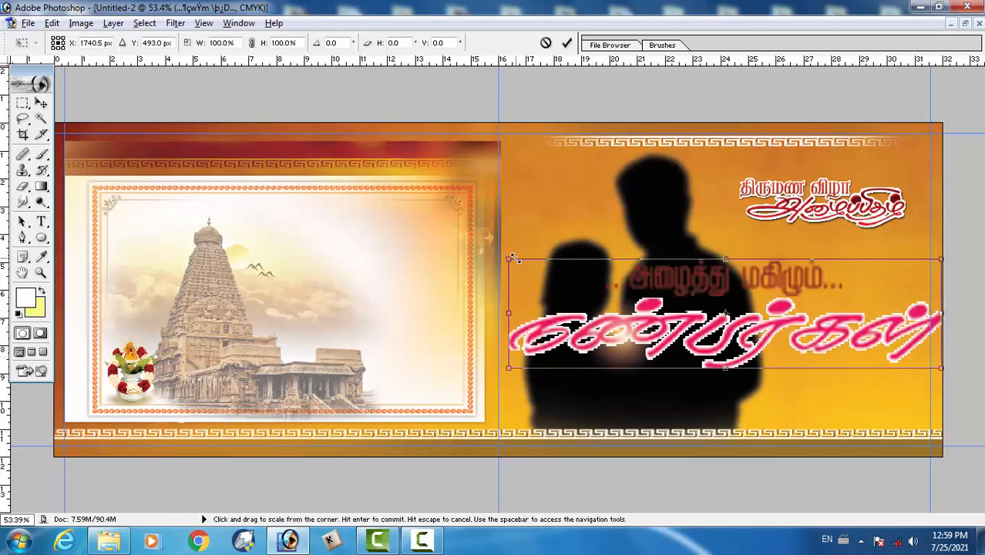
pyautogui.moveTo(508, 258); pyautogui.dragTo(803, 392)
pyautogui.press('Return')
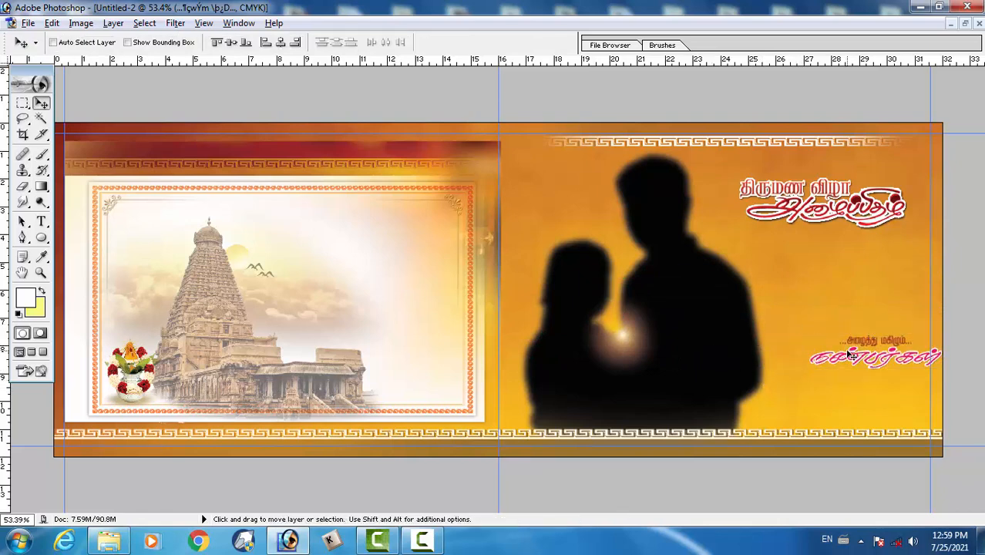
# Move the linked நண்பர்கள் lettering into the temple frame and restack its small text line to the back and to the front.
pyautogui.moveTo(848, 354); pyautogui.dragTo(378, 360)
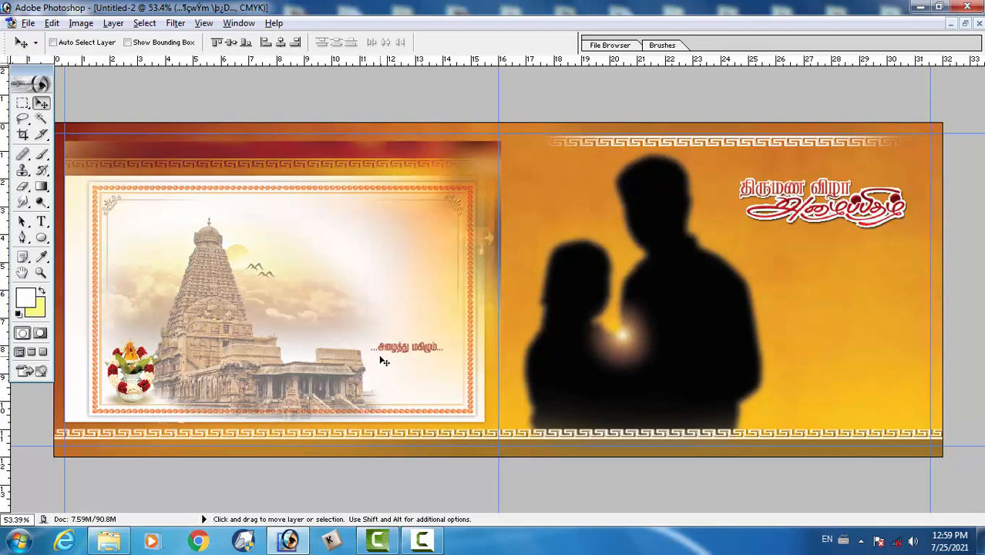
pyautogui.press('shift')
pyautogui.hotkey('ctrl', 'shift', '[')
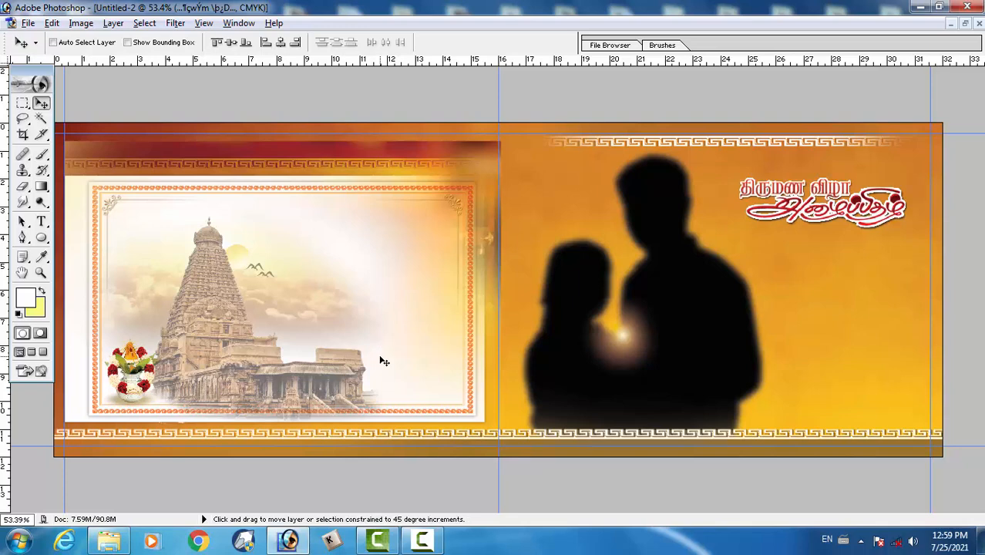
pyautogui.hotkey('ctrl', 'shift', ']')
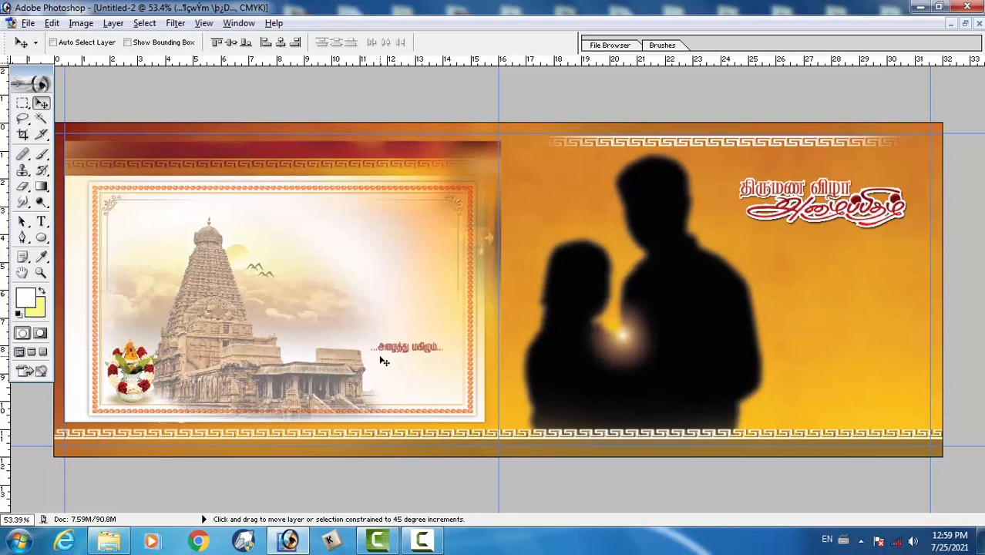
# Try other positions for the linked pink நண்பர்கள் lettering across the couple silhouette and the lower edge of the left half.
pyautogui.moveTo(383, 360); pyautogui.dragTo(629, 385)
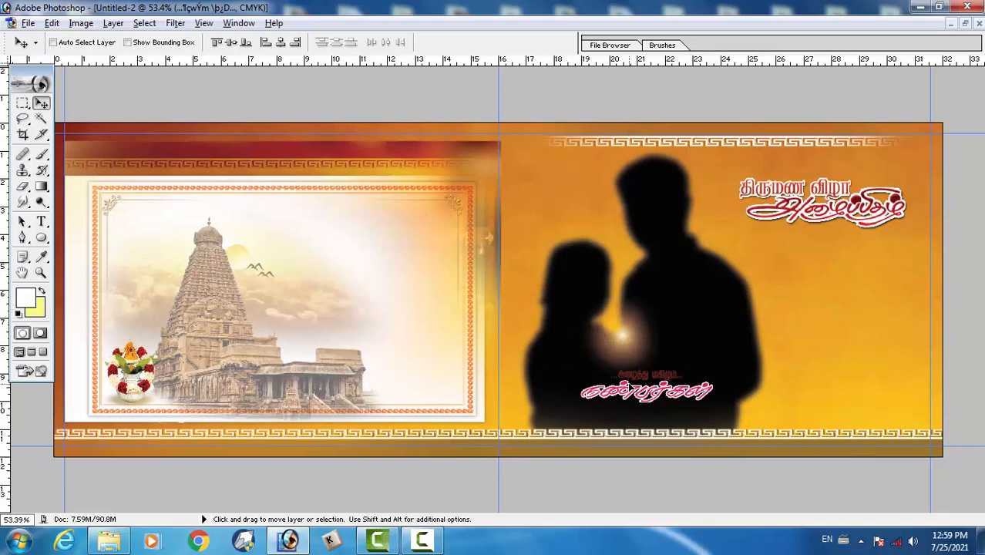
pyautogui.moveTo(655, 399); pyautogui.dragTo(498, 386)
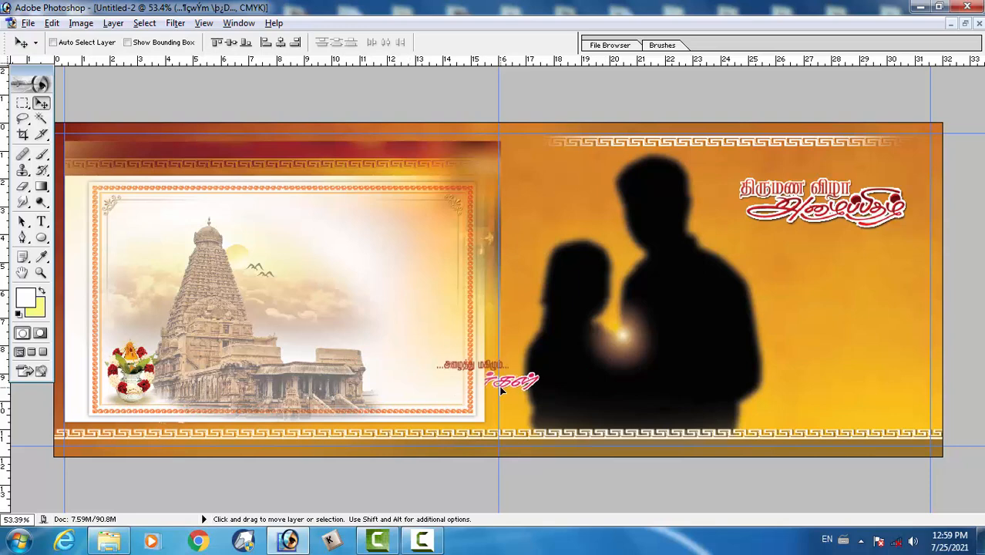
pyautogui.press('F7')
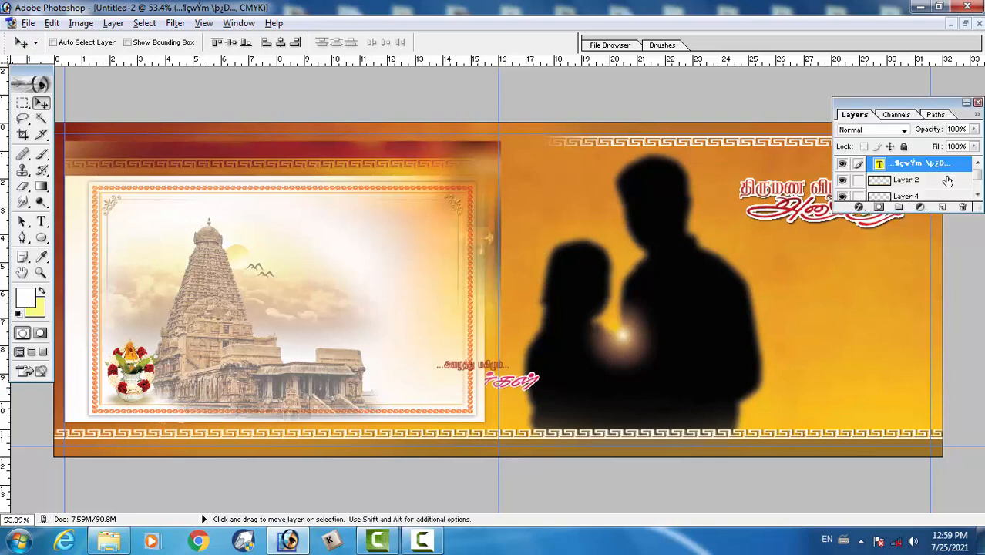
pyautogui.moveTo(518, 390); pyautogui.dragTo(696, 317)
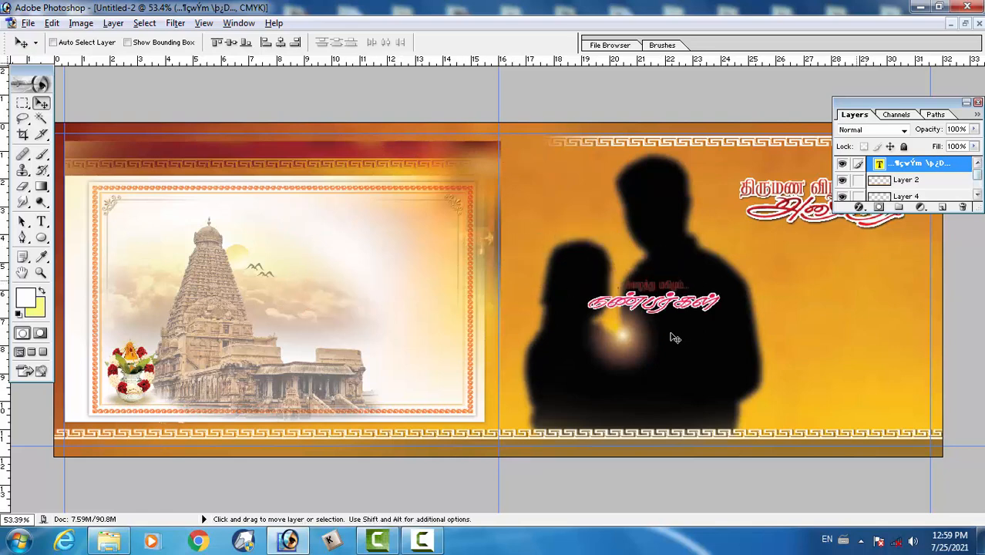
pyautogui.moveTo(666, 308); pyautogui.dragTo(304, 402)
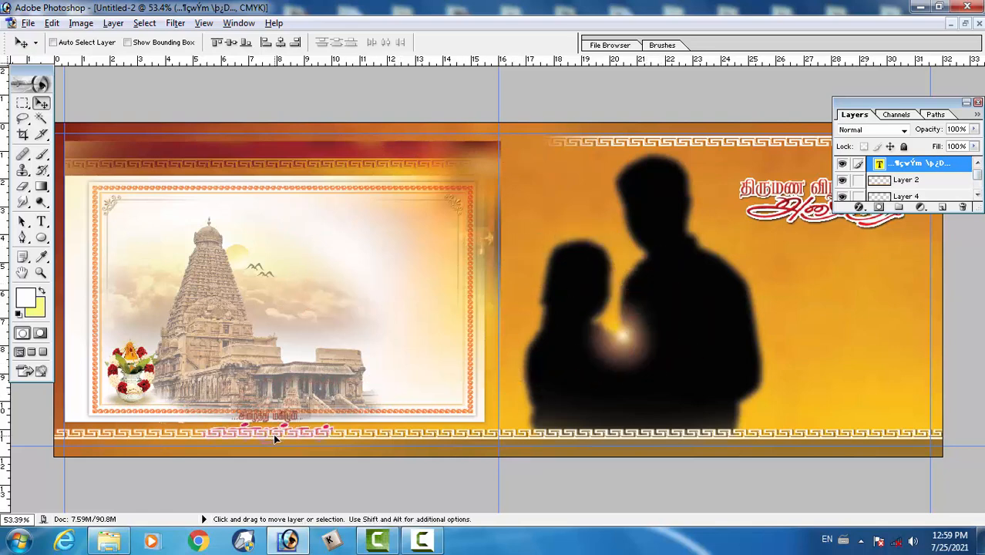
pyautogui.moveTo(276, 437); pyautogui.dragTo(581, 361)
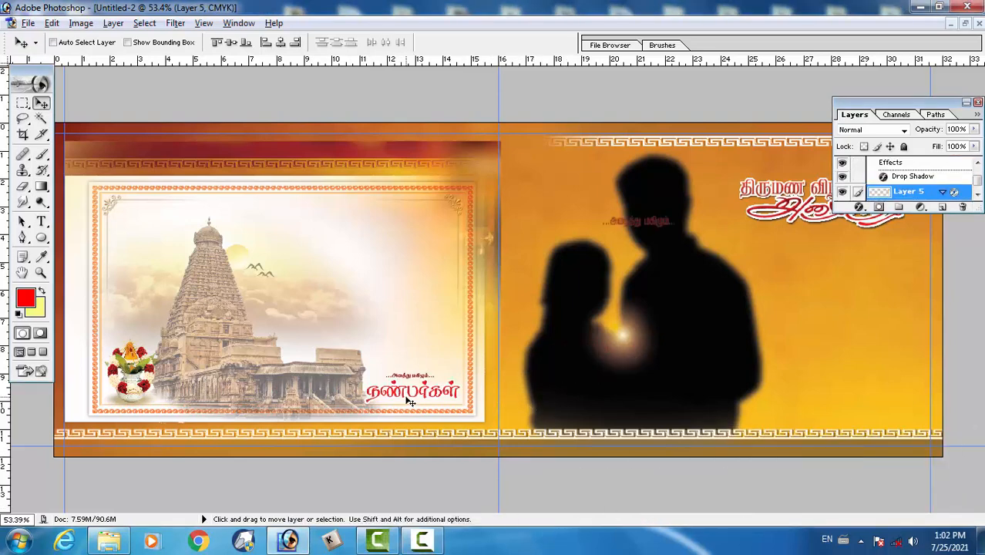
# Shift the திருமண விழா title slightly left and down, and delete the leftover small text layer above the couple.
pyautogui.moveTo(409, 401); pyautogui.dragTo(389, 405)
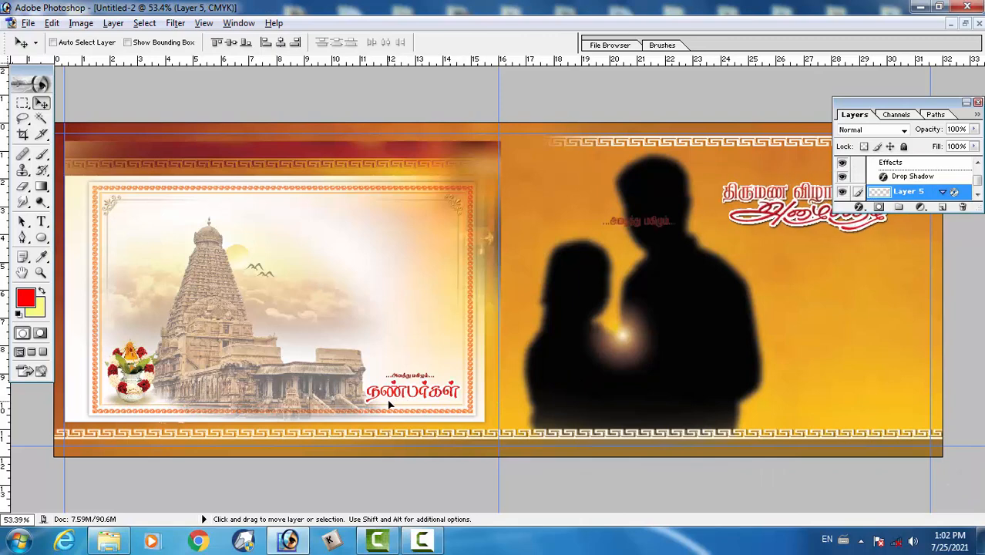
pyautogui.rightClick(625, 228)
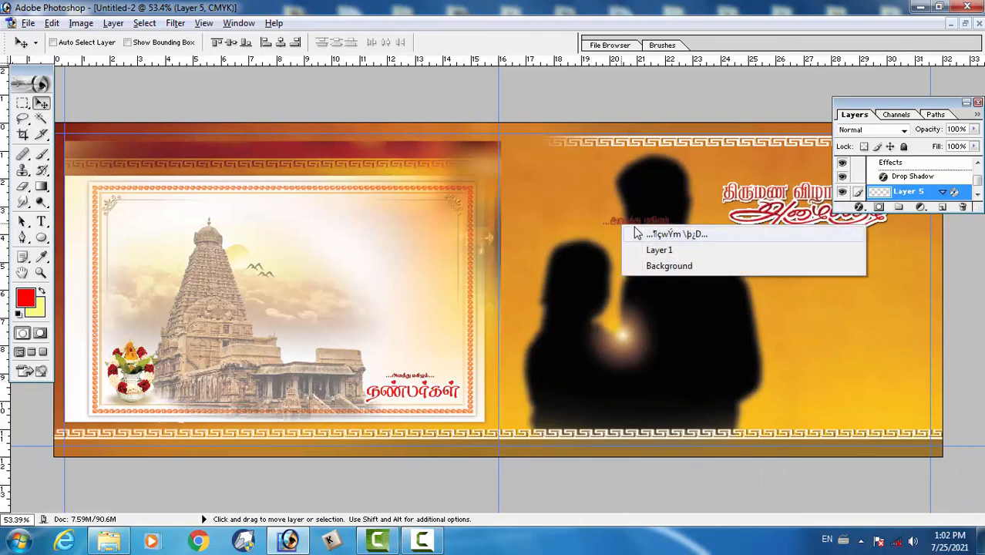
pyautogui.click(644, 229)
pyautogui.moveTo(963, 210); pyautogui.dragTo(962, 211)
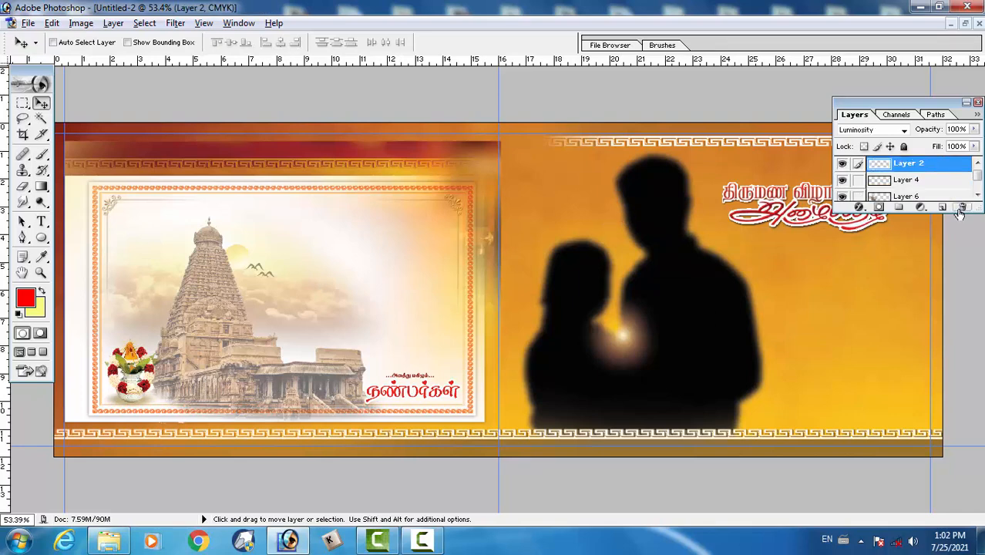
# Stretch Layer 264 copy and its linked panel upward to the top guide, at 102.6% height.
pyautogui.rightClick(391, 160)
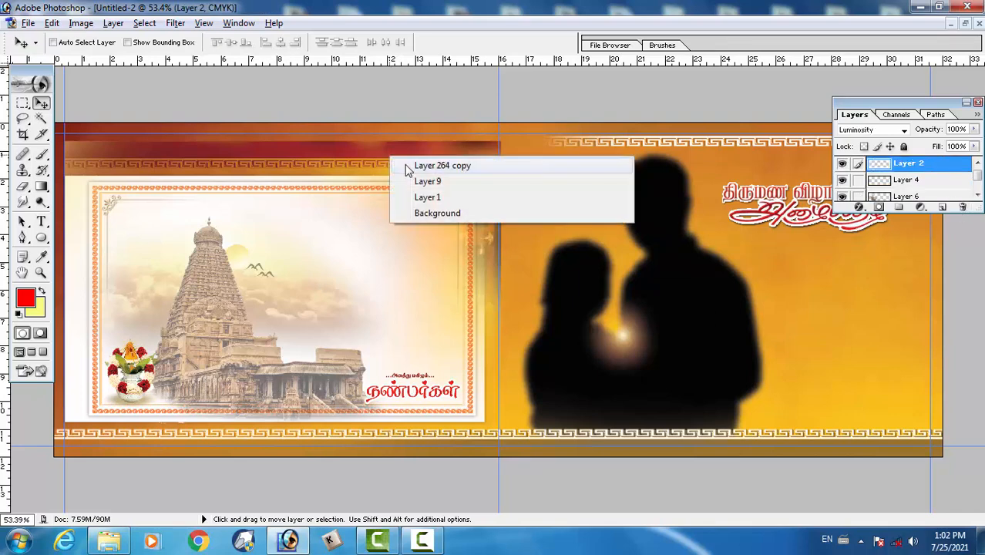
pyautogui.click(410, 164)
pyautogui.hotkey('ctrl', 't')
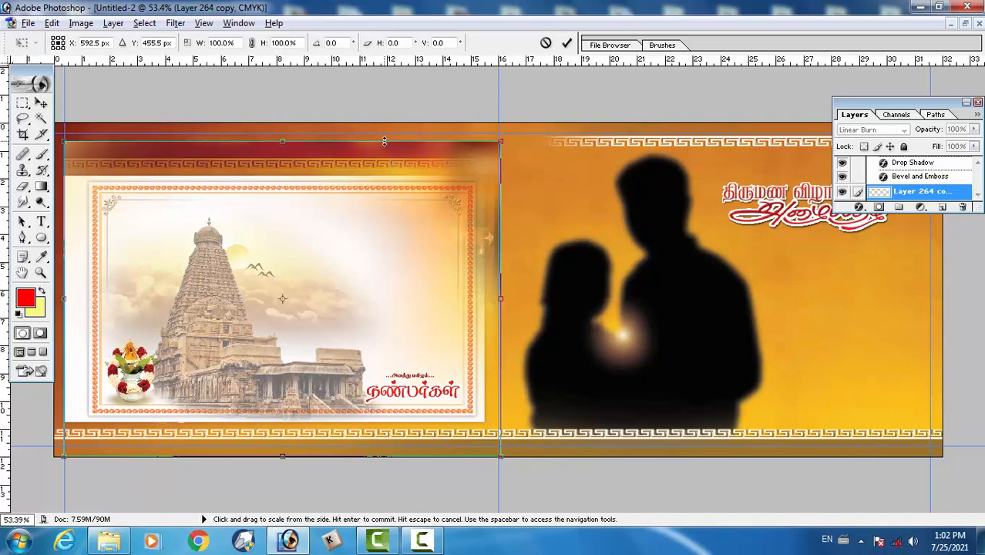
pyautogui.moveTo(384, 136); pyautogui.dragTo(384, 132)
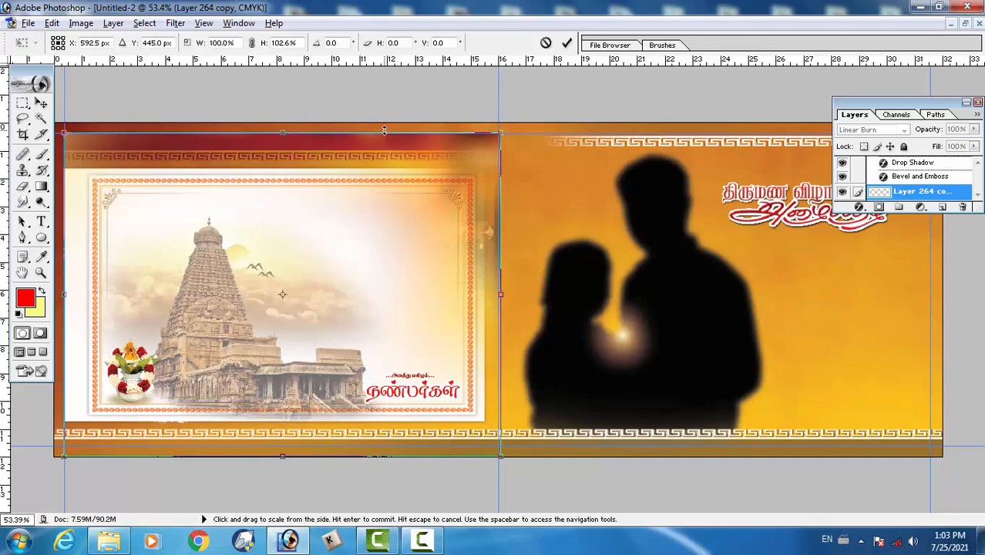
pyautogui.press('Return')
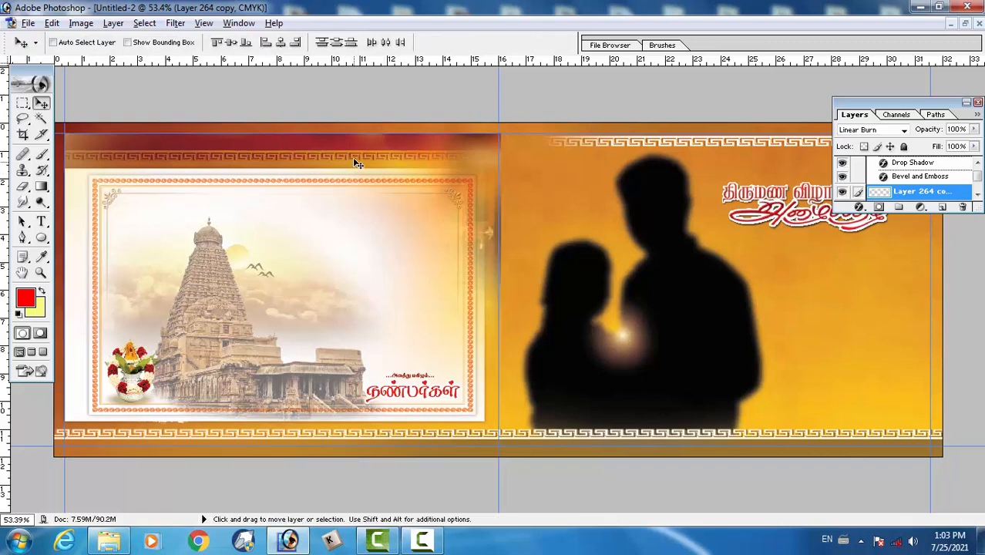
# Select the dark patterned band, Layer 264 copy, above the temple frame and hide it.
pyautogui.rightClick(354, 162)
pyautogui.click(378, 167)
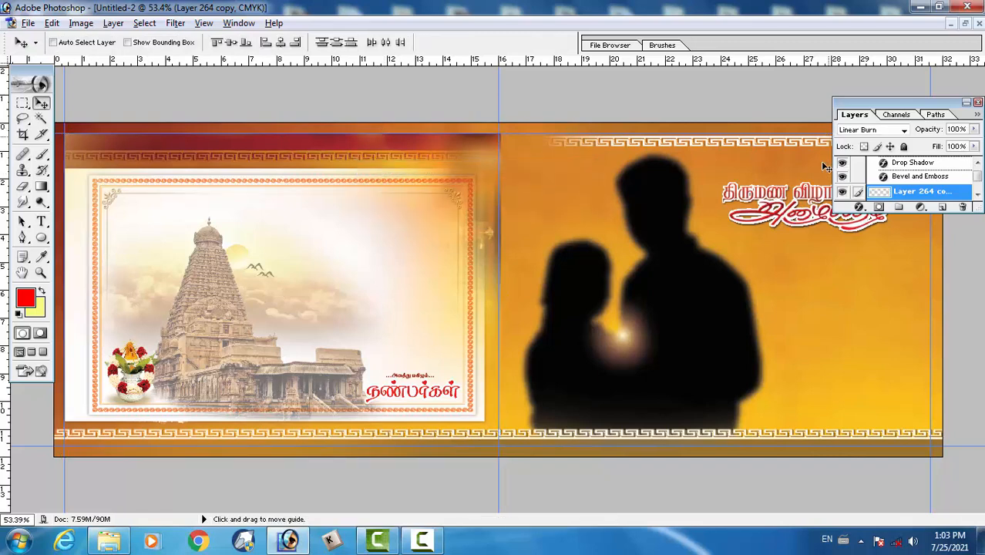
pyautogui.click(846, 195)
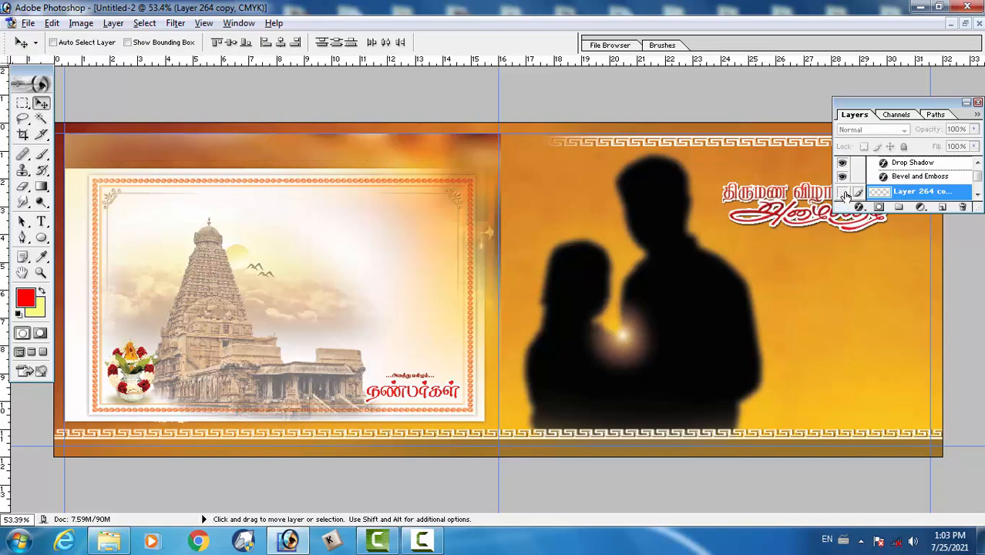
# Duplicate the upper Greek-key border from the right half and place the copy along the top of the left half.
pyautogui.rightClick(675, 146)
pyautogui.click(694, 152)
pyautogui.moveTo(685, 147); pyautogui.dragTo(237, 146)
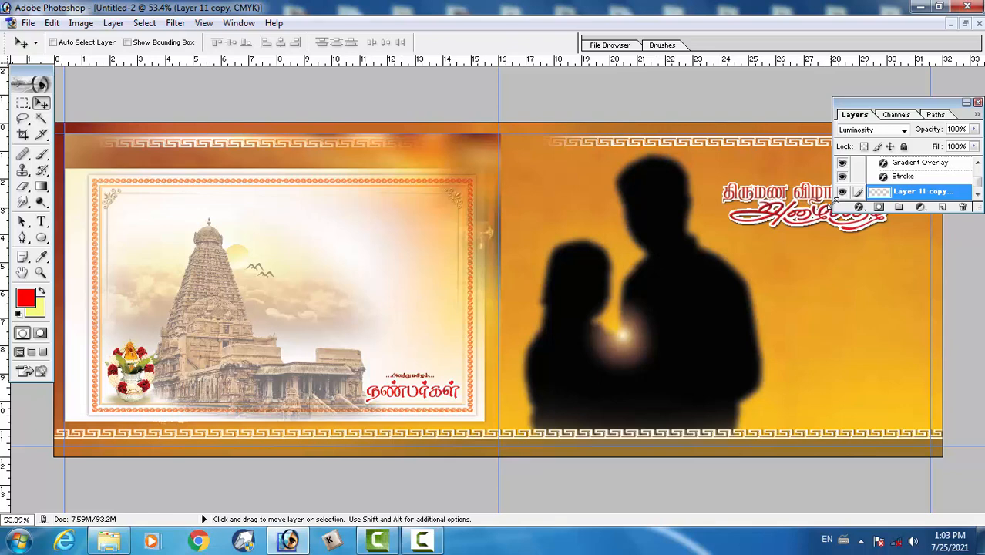
pyautogui.press('F7')
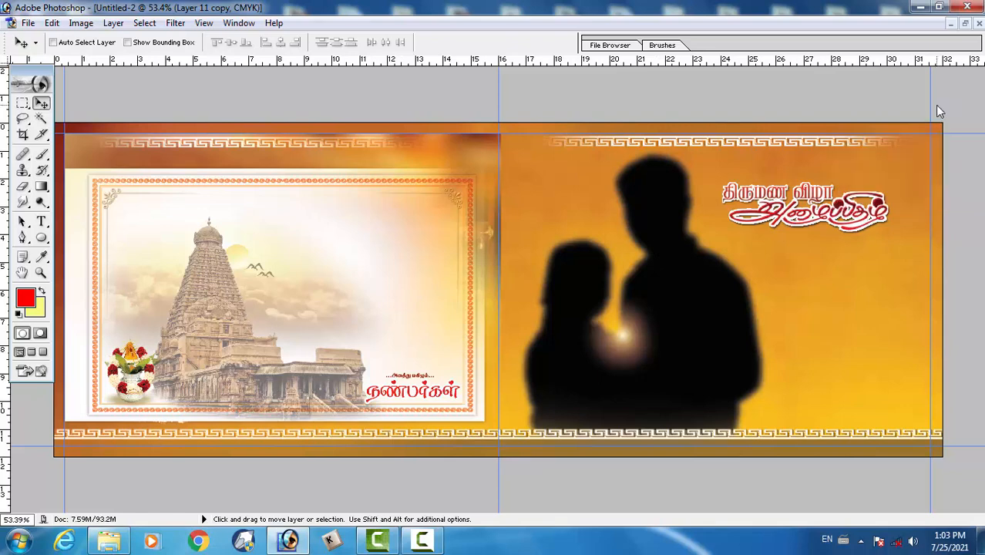
# Copy the linked bride-and-groom details text block from Untitled-1 into Untitled-2.
pyautogui.click(965, 23)
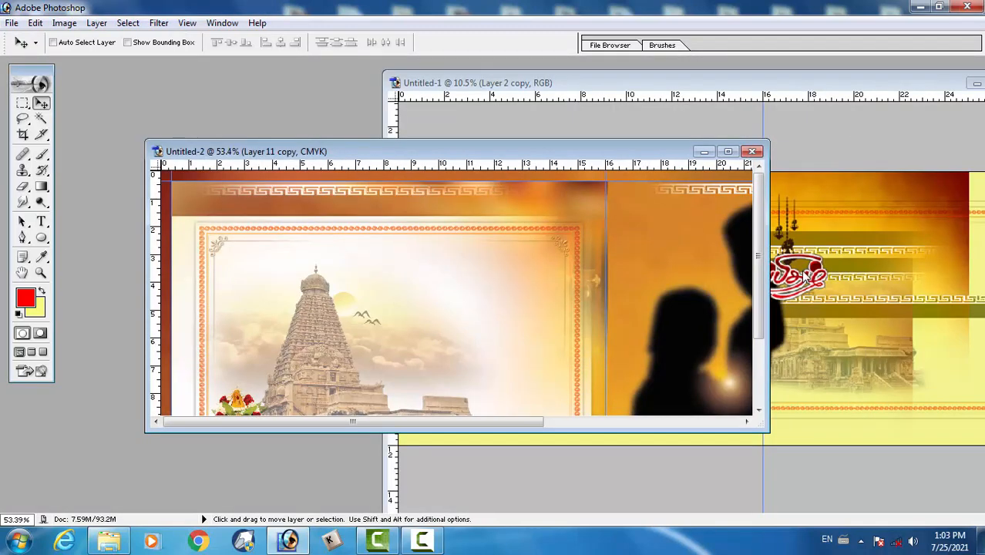
pyautogui.click(801, 278)
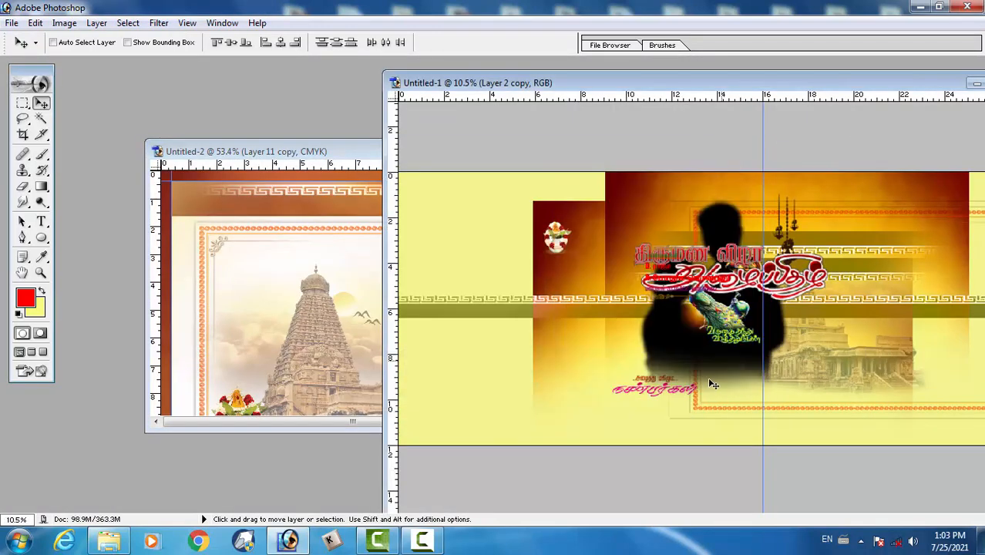
pyautogui.rightClick(663, 270)
pyautogui.click(682, 279)
pyautogui.moveTo(682, 279); pyautogui.dragTo(310, 263)
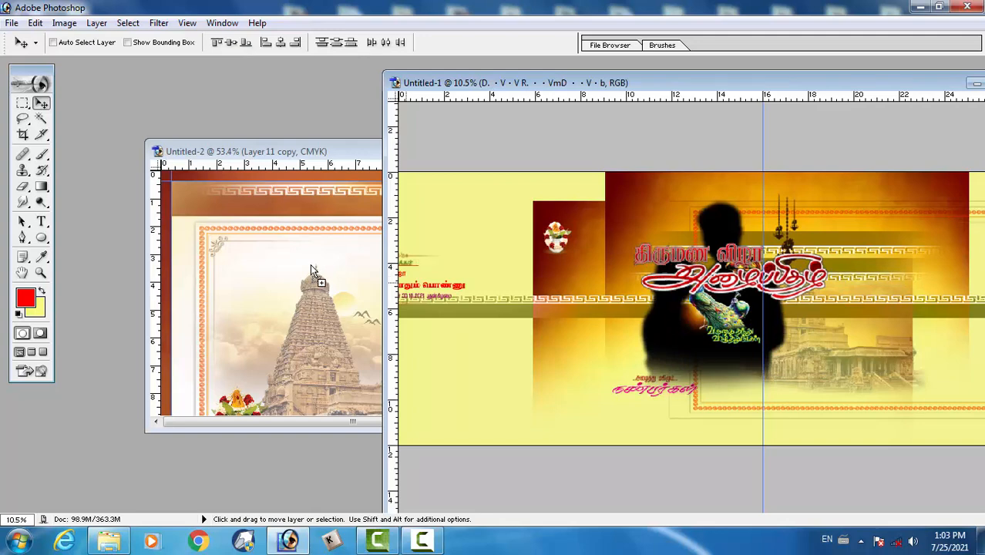
pyautogui.moveTo(310, 264); pyautogui.dragTo(310, 263)
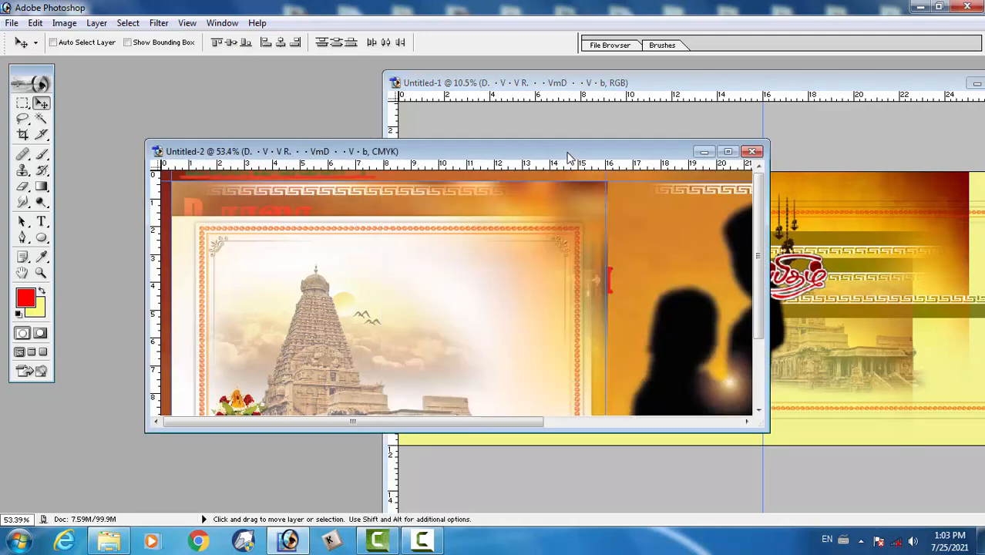
pyautogui.doubleClick(569, 152)
# Move the bride-and-groom details toward the right half and scale them down proportionally, accepting all missing fonts.
pyautogui.moveTo(509, 249); pyautogui.dragTo(865, 312)
pyautogui.hotkey('ctrl', 't')
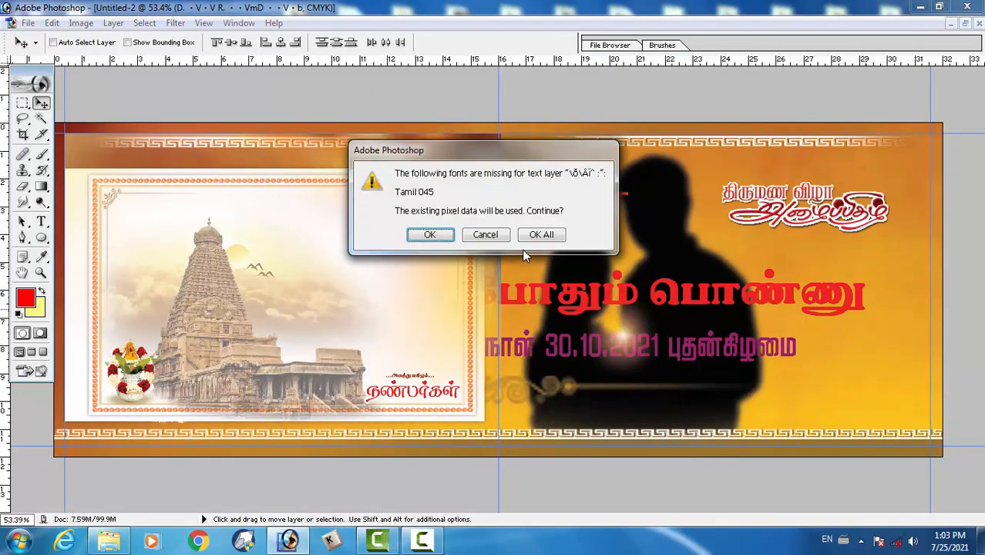
pyautogui.click(540, 234)
pyautogui.moveTo(865, 122); pyautogui.dragTo(632, 251)
pyautogui.press('Return')
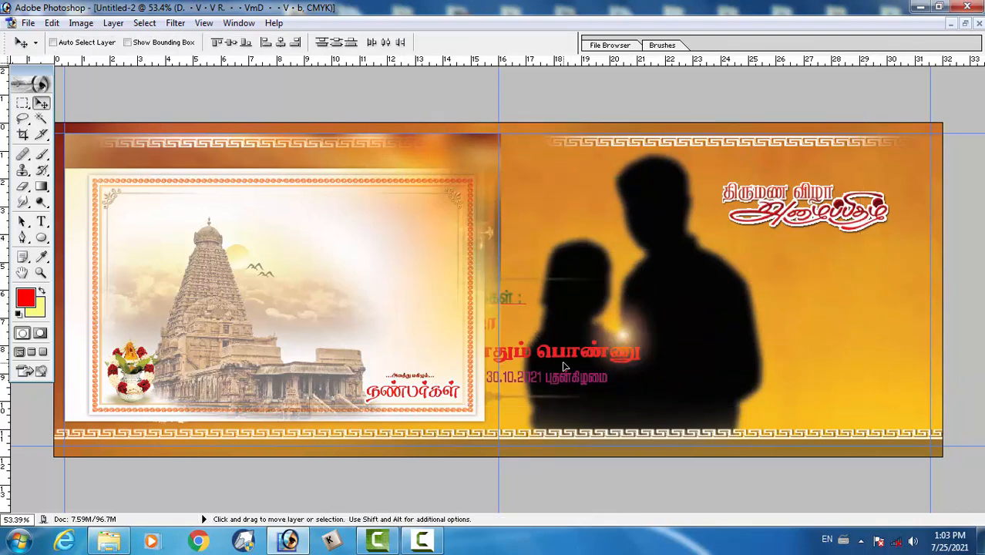
# Place the bride-and-groom details beside the couple silhouette and scale them down further to fit below the title.
pyautogui.moveTo(536, 365); pyautogui.dragTo(827, 328)
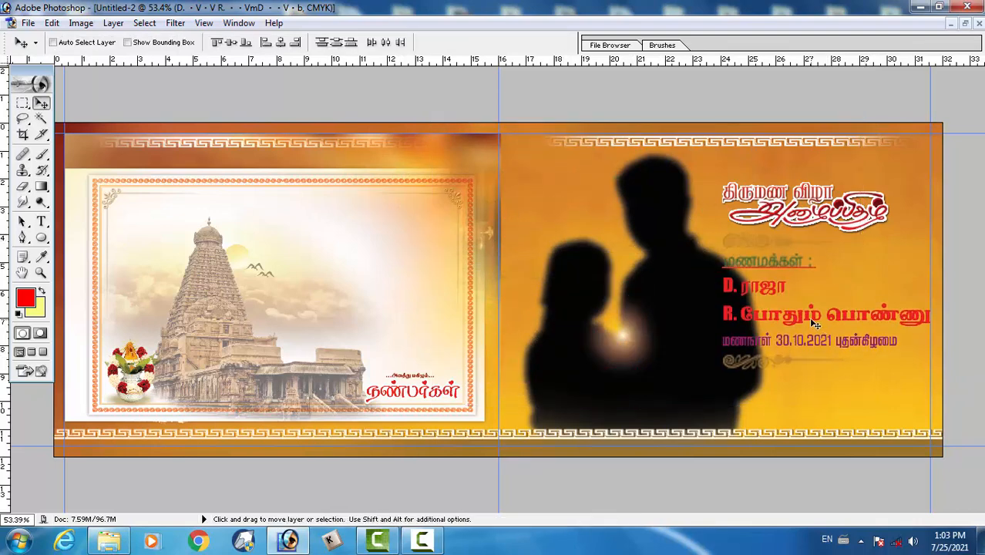
pyautogui.hotkey('ctrl', 't')
pyautogui.click(544, 235)
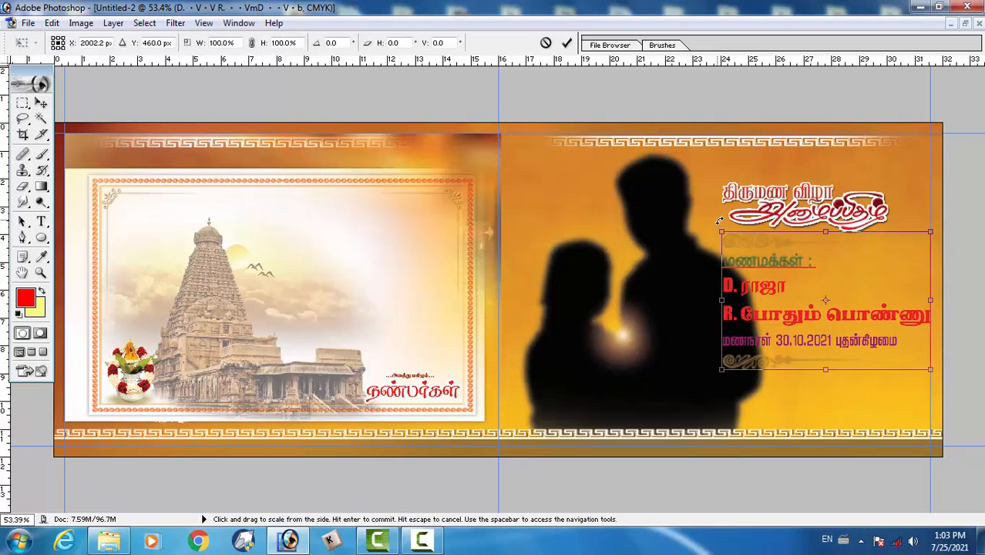
pyautogui.moveTo(721, 232); pyautogui.dragTo(792, 278)
pyautogui.press('Return')
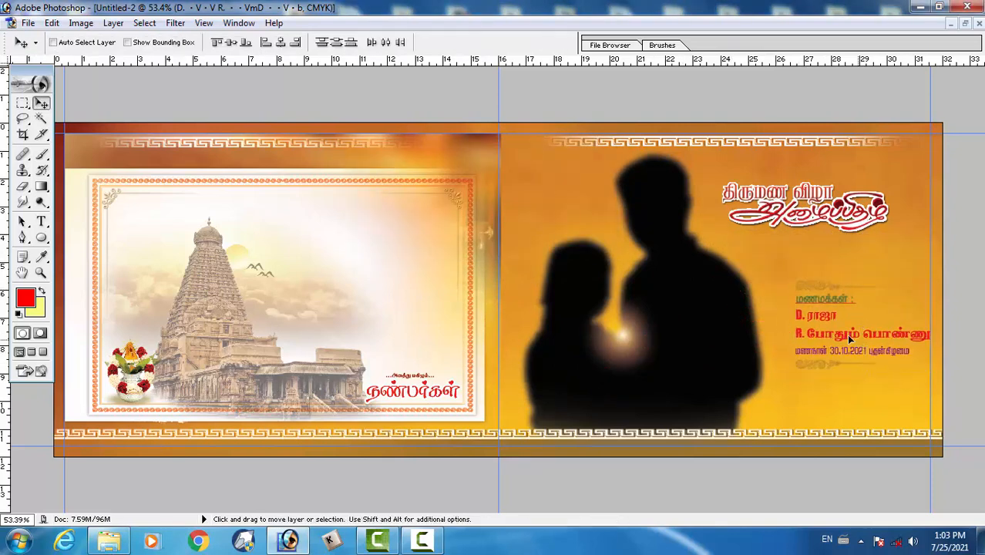
pyautogui.moveTo(849, 338); pyautogui.dragTo(836, 330)
# Scale the couple silhouette, Layer 3, to 78% and move it slightly down.
pyautogui.rightClick(726, 346)
pyautogui.click(752, 349)
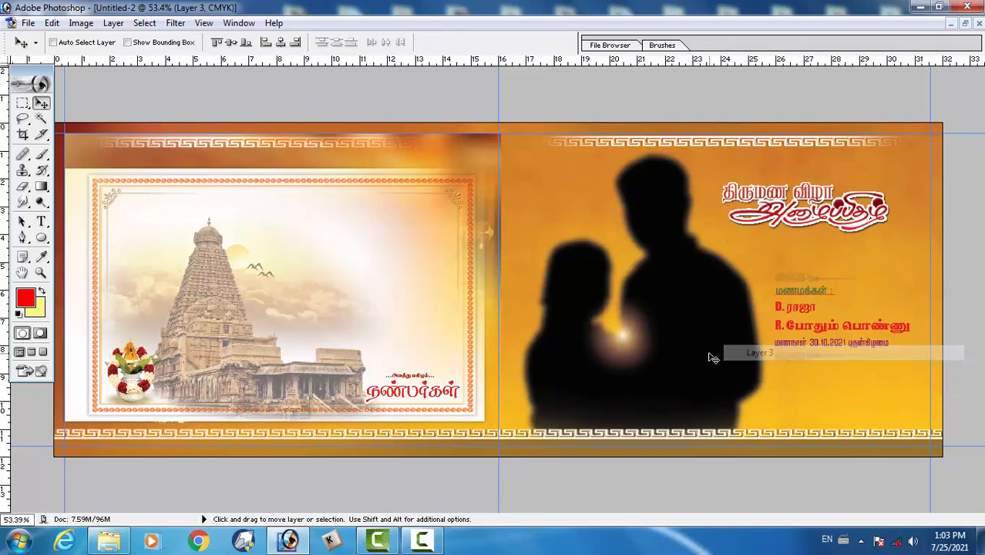
pyautogui.hotkey('ctrl', 't')
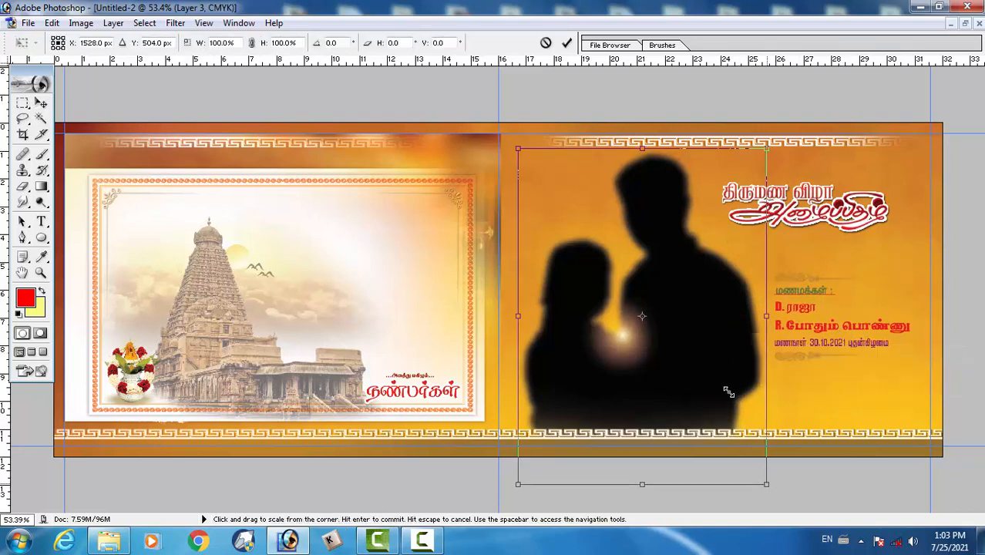
pyautogui.moveTo(728, 393)
pyautogui.mouseDown()
pyautogui.moveTo(707, 360)
pyautogui.moveTo(734, 396)
pyautogui.mouseUp()
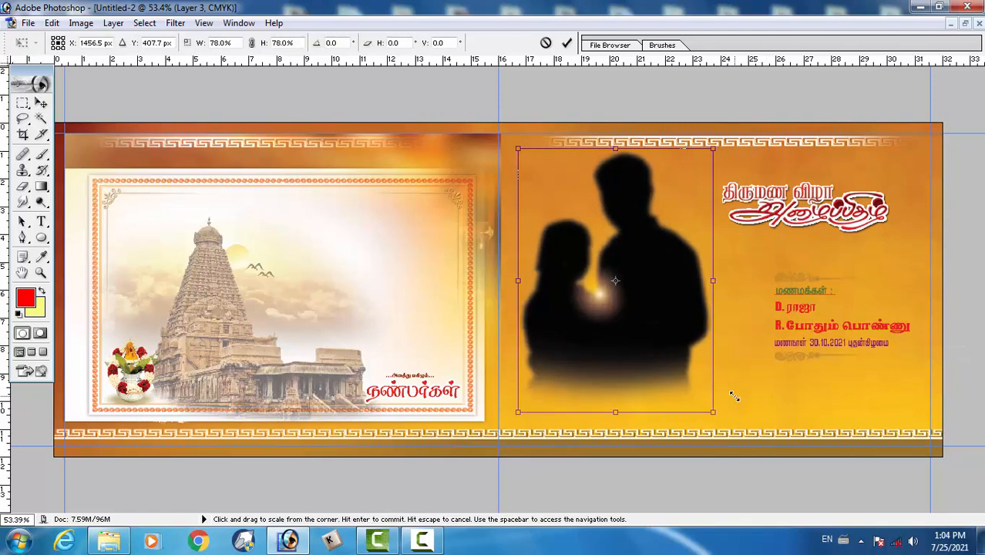
pyautogui.press('Return')
pyautogui.moveTo(679, 336); pyautogui.dragTo(679, 341)
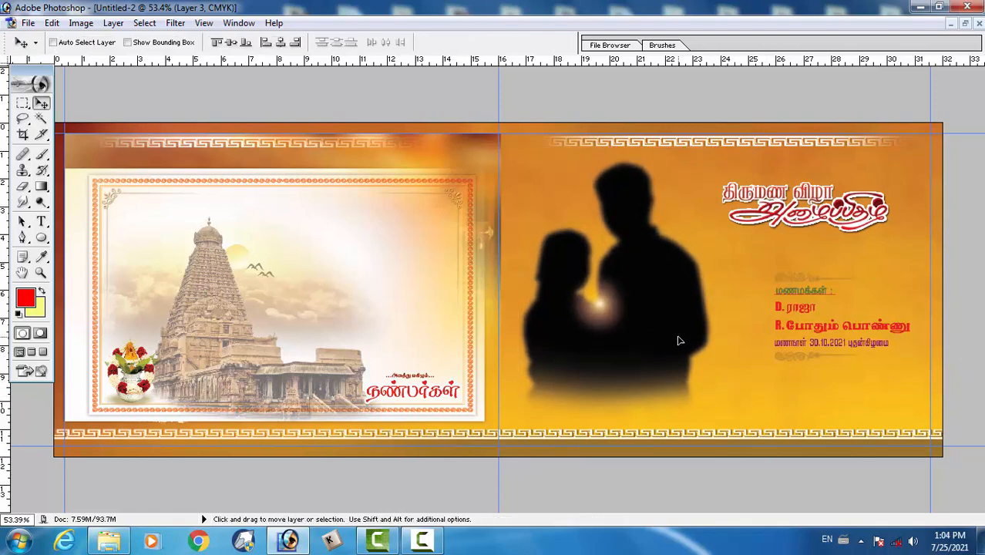
# Select the bride-and-groom details block and move it slightly up and left under the title.
pyautogui.rightClick(804, 296)
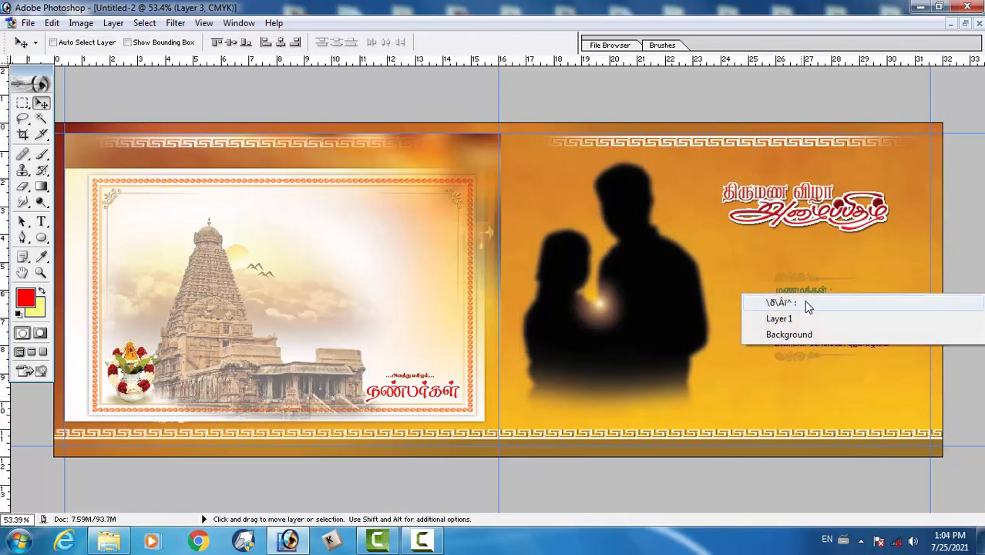
pyautogui.click(804, 300)
pyautogui.moveTo(804, 299)
pyautogui.mouseDown()
pyautogui.moveTo(779, 301)
pyautogui.moveTo(797, 290)
pyautogui.mouseUp()
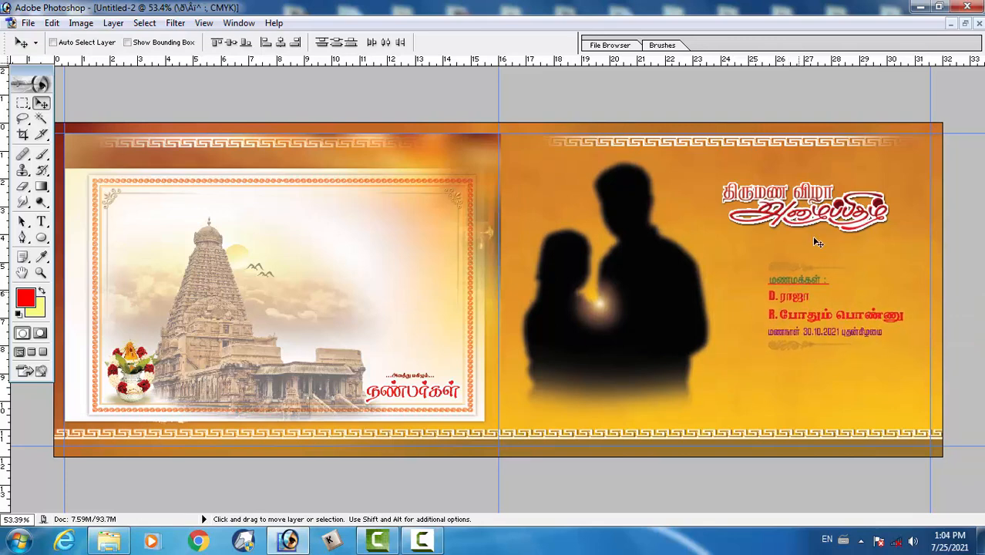
# Copy the peacock artwork with its Tamil caption, Layer 4, from Untitled-1 into the Untitled-2 banner.
pyautogui.click(964, 24)
pyautogui.click(824, 309)
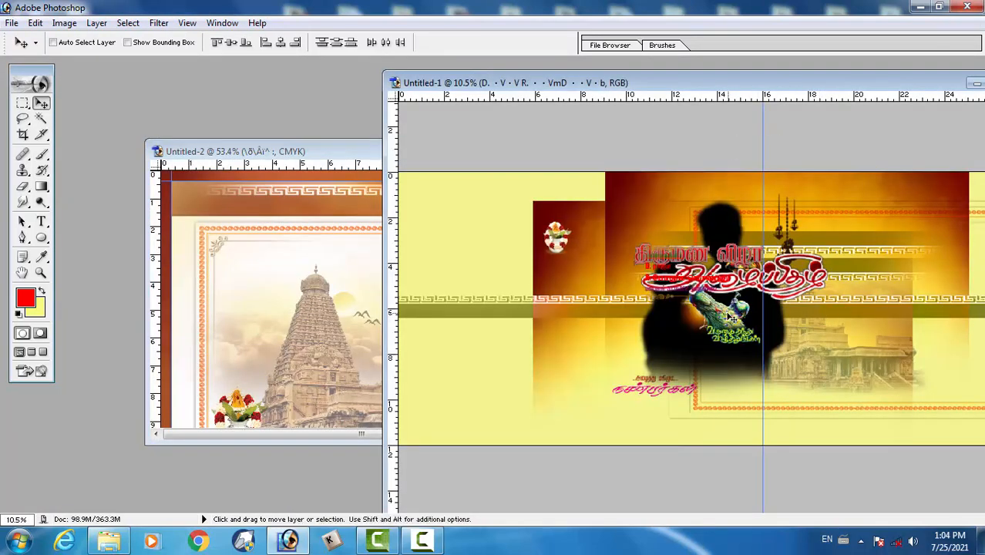
pyautogui.rightClick(728, 319)
pyautogui.click(744, 324)
pyautogui.moveTo(744, 324); pyautogui.dragTo(368, 310)
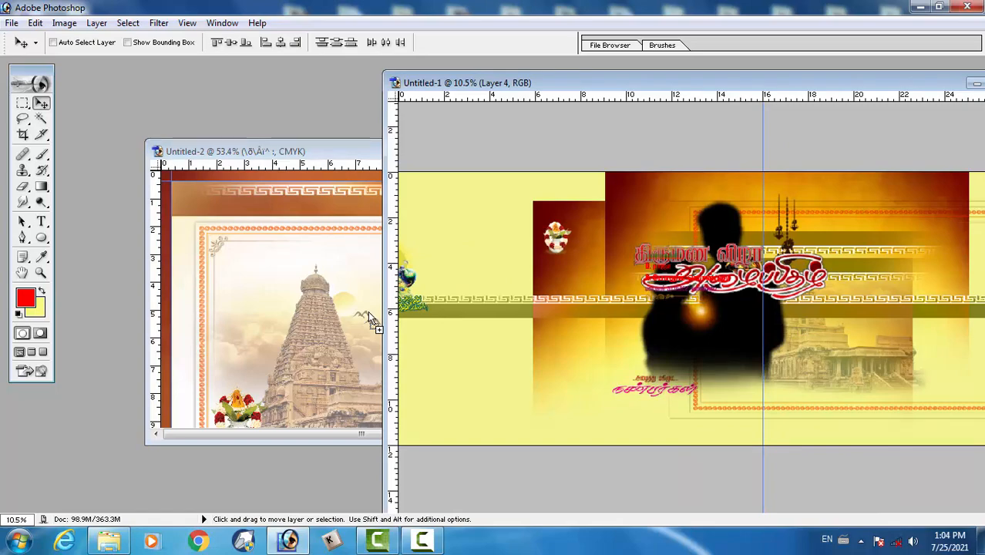
pyautogui.doubleClick(571, 154)
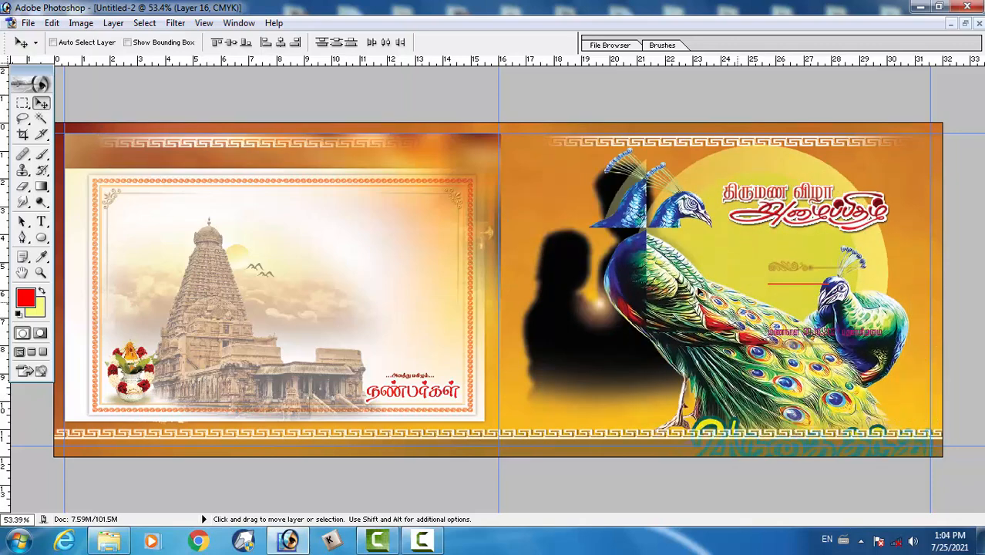
# Scale the peacock artwork down proportionally to a small emblem and move it below the bride-and-groom details.
pyautogui.hotkey('ctrl', 't')
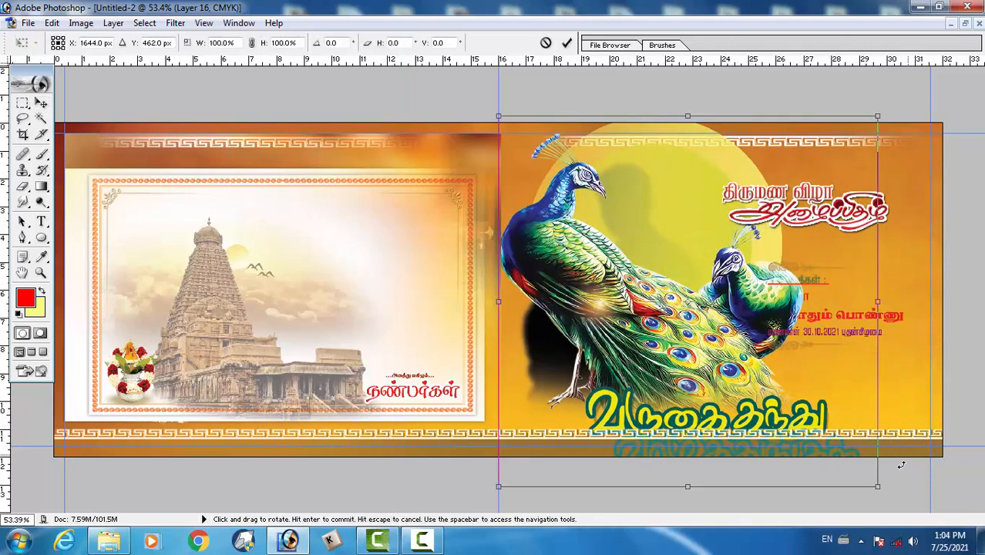
pyautogui.moveTo(872, 479); pyautogui.dragTo(611, 206)
pyautogui.press('Return')
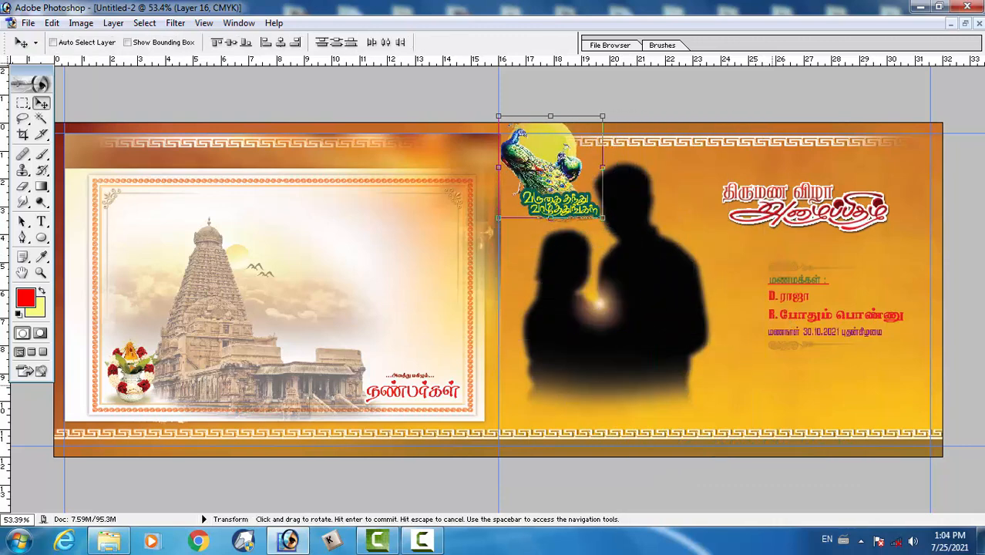
pyautogui.moveTo(548, 172); pyautogui.dragTo(742, 380)
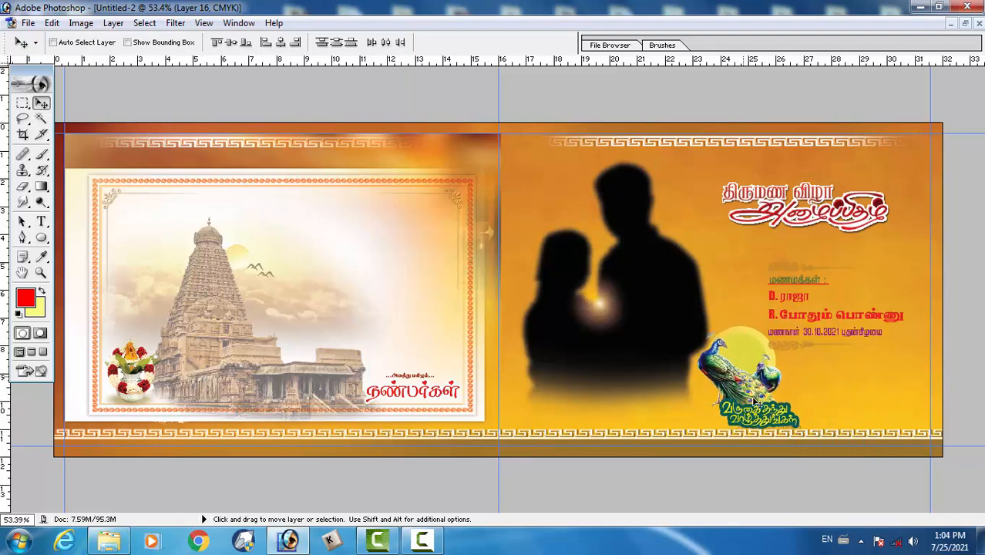
# Scale the peacock emblem to 77.6% and place it in the lower-right corner of the banner, above the border strip.
pyautogui.hotkey('ctrl', 't')
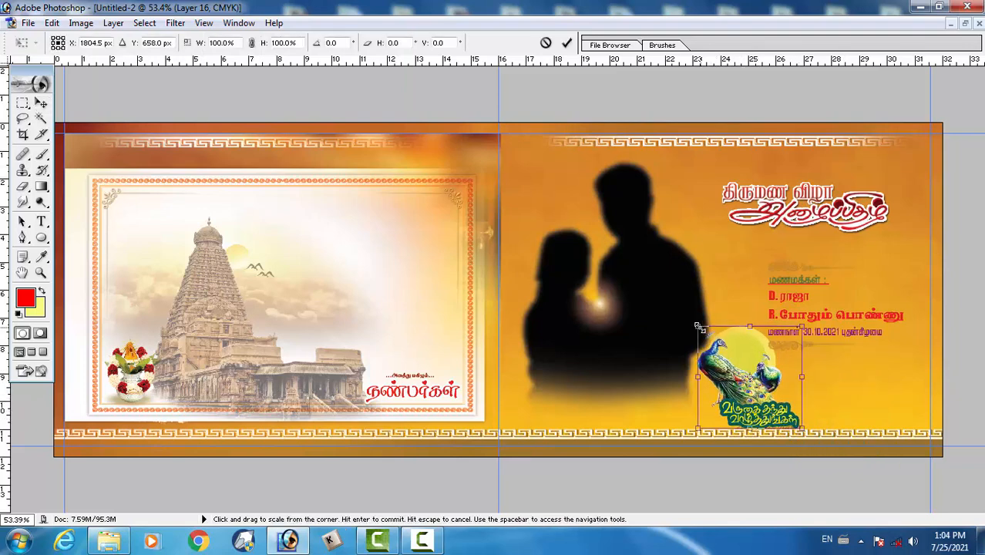
pyautogui.moveTo(696, 324); pyautogui.dragTo(720, 350)
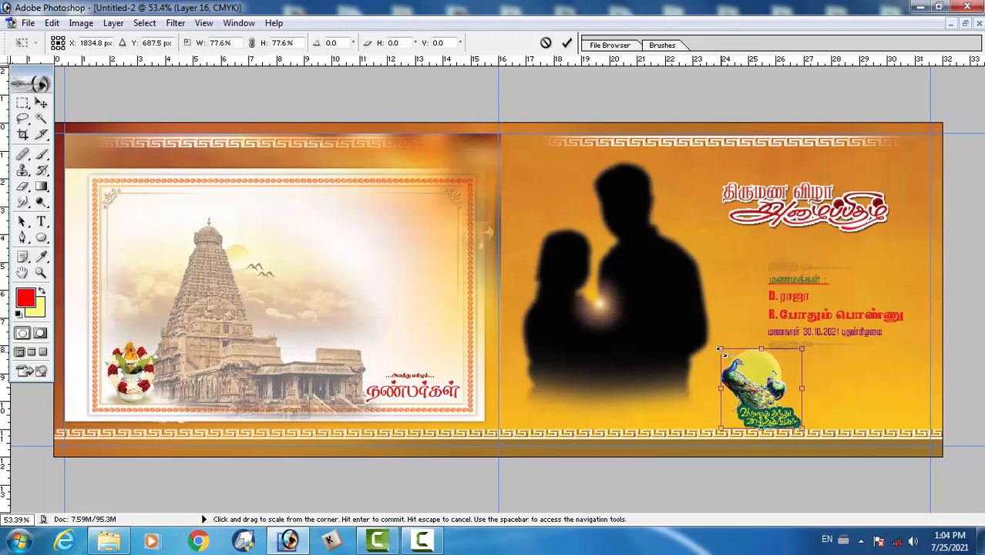
pyautogui.press('Return')
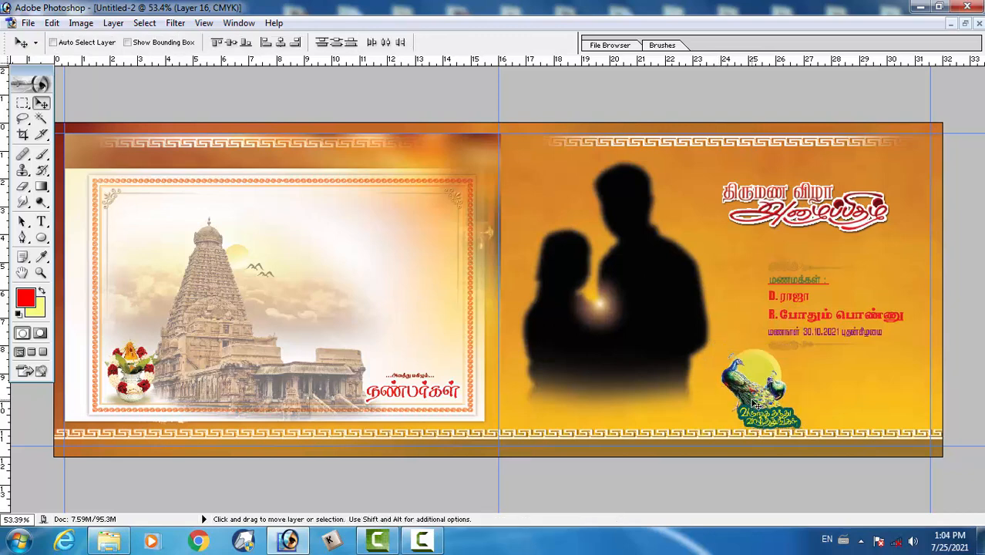
pyautogui.moveTo(752, 405); pyautogui.dragTo(878, 397)
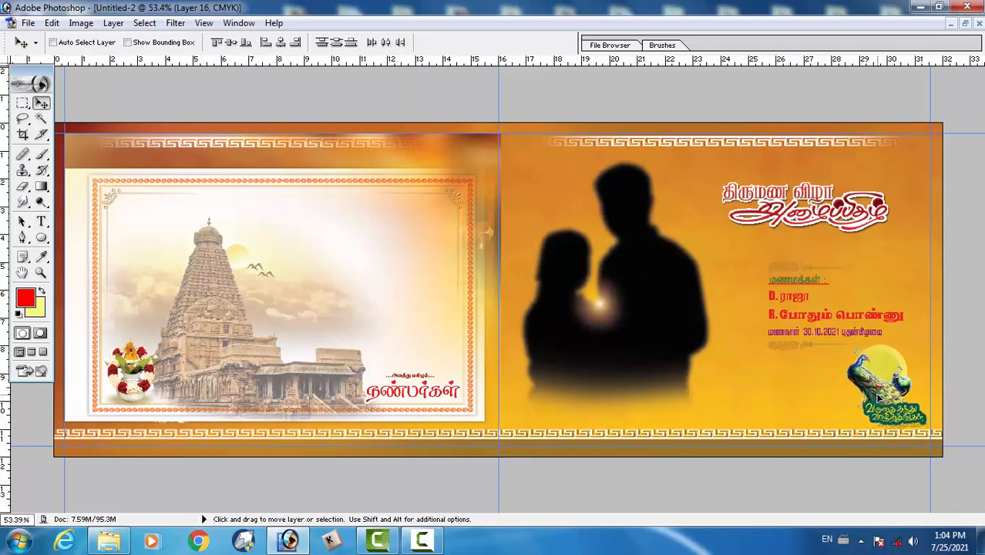
# In Untitled-1, select the food image, Layer 8, and move it out from behind the title to below the WEDDING text.
pyautogui.click(965, 23)
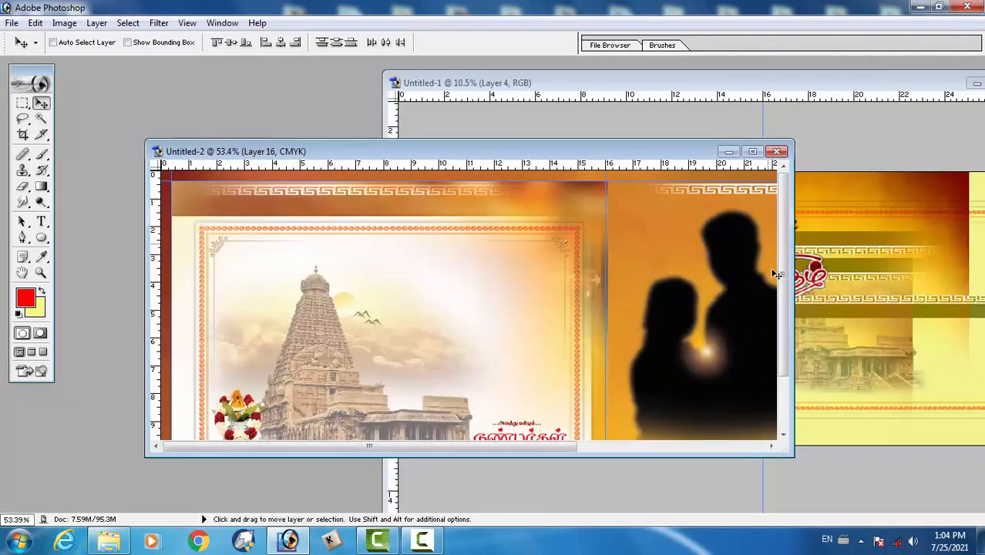
pyautogui.click(769, 87)
pyautogui.doubleClick(769, 85)
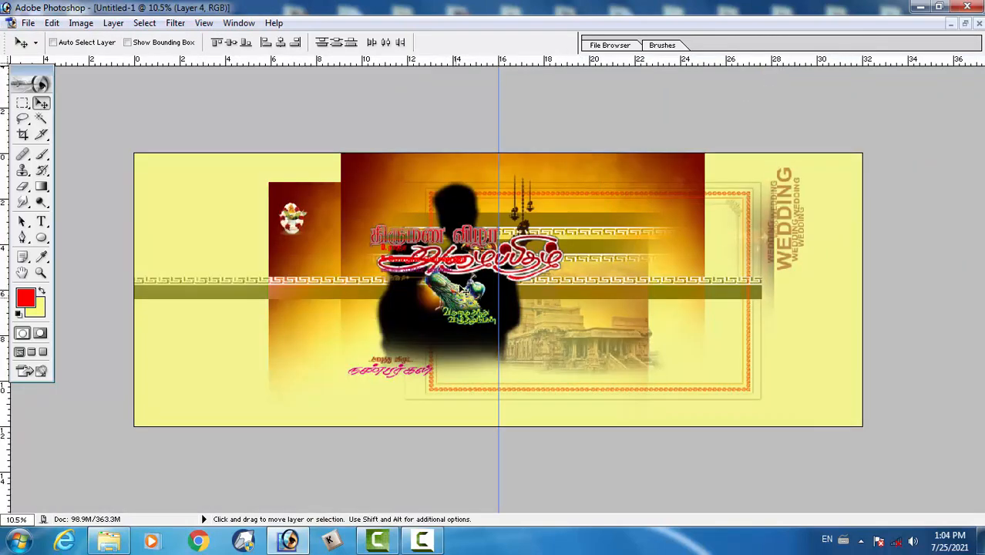
pyautogui.rightClick(476, 255)
pyautogui.click(506, 259)
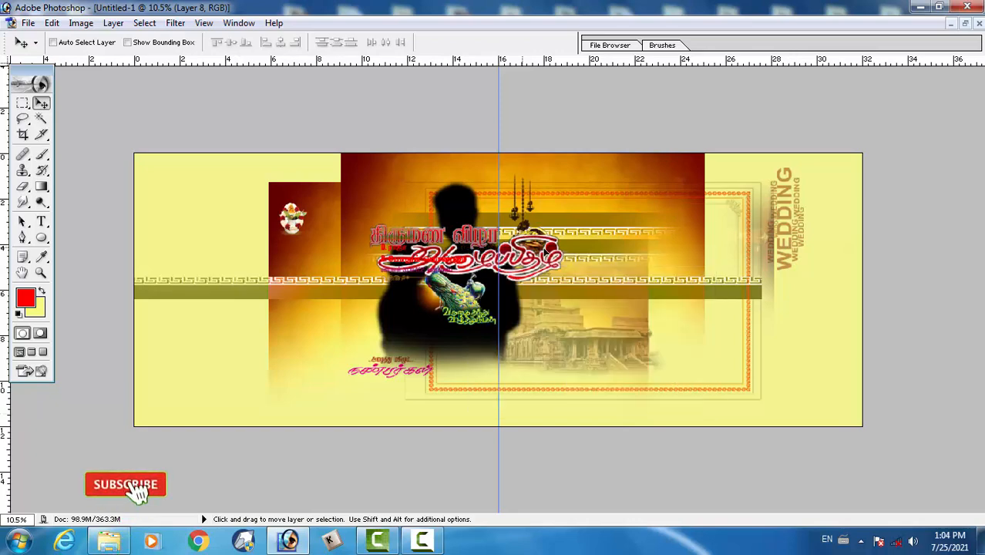
pyautogui.moveTo(505, 259); pyautogui.dragTo(762, 289)
# Copy the food image, Layer 8, from Untitled-1 into the Untitled-2 banner.
pyautogui.click(964, 24)
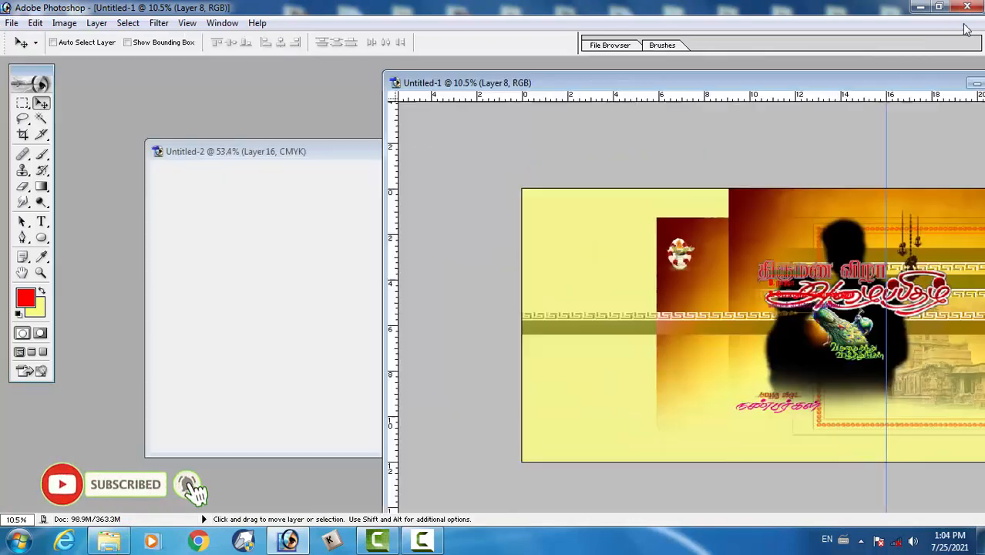
pyautogui.moveTo(920, 351); pyautogui.dragTo(270, 322)
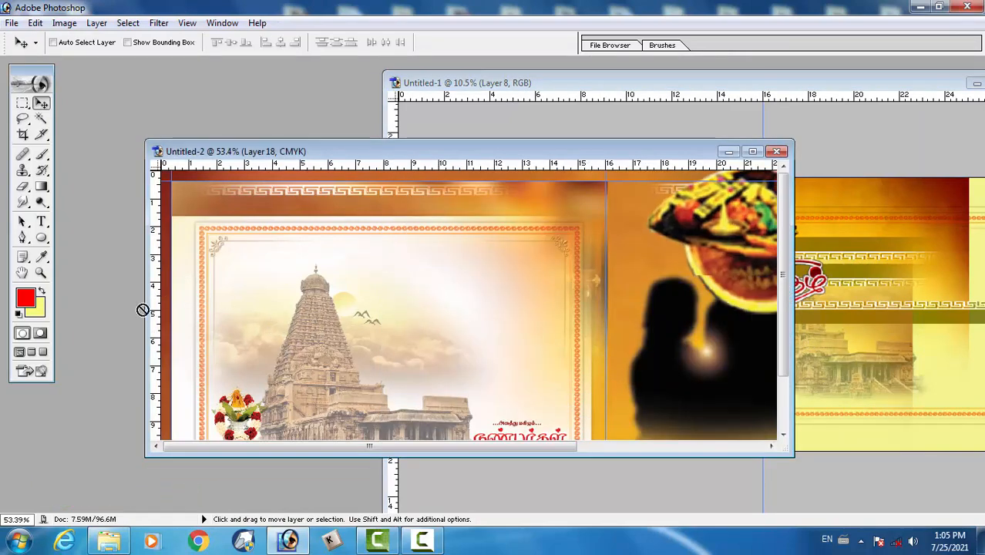
pyautogui.doubleClick(676, 151)
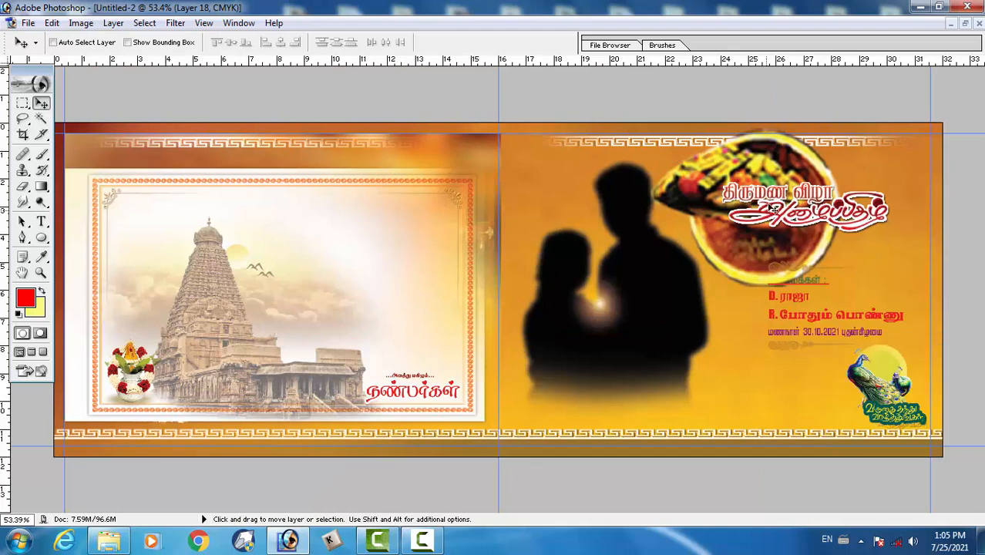
# Scale the food image down proportionally and place it between the couple silhouette and the bride-and-groom details.
pyautogui.moveTo(766, 243); pyautogui.dragTo(738, 328)
pyautogui.hotkey('ctrl', 't')
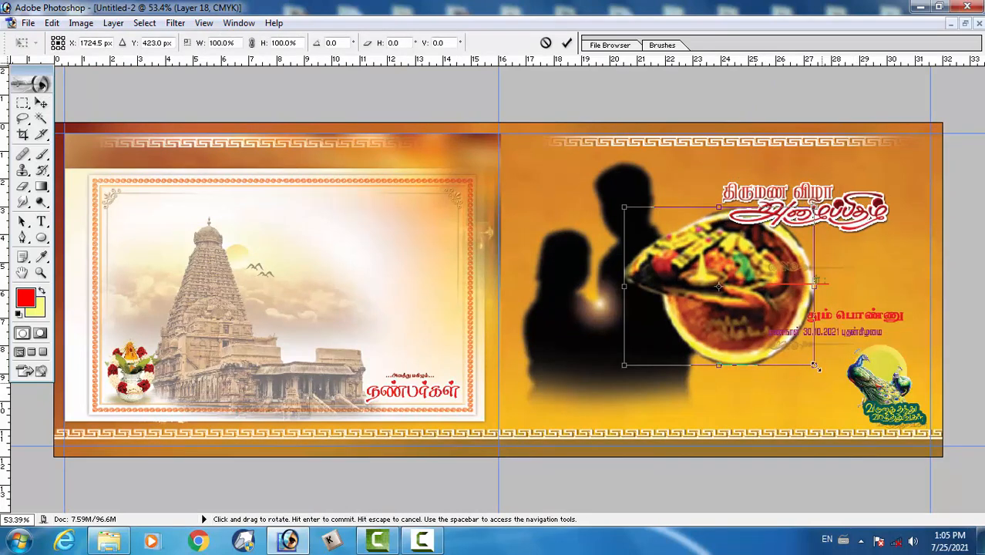
pyautogui.moveTo(813, 365); pyautogui.dragTo(763, 315)
pyautogui.press('Return')
# Select the couple silhouette, Layer 3, and move it slightly left and down to make room for the food image.
pyautogui.rightClick(664, 309)
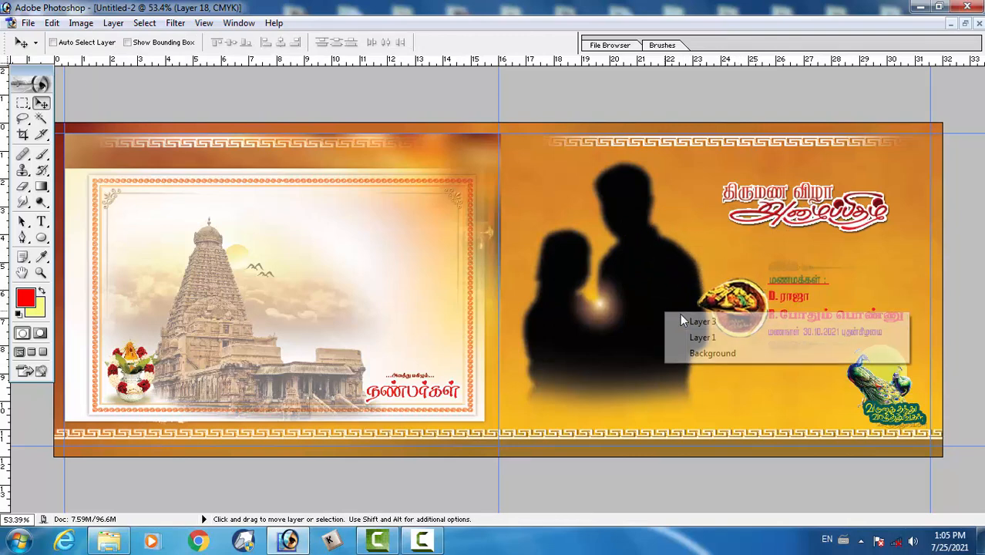
pyautogui.click(681, 318)
pyautogui.moveTo(682, 314); pyautogui.dragTo(671, 317)
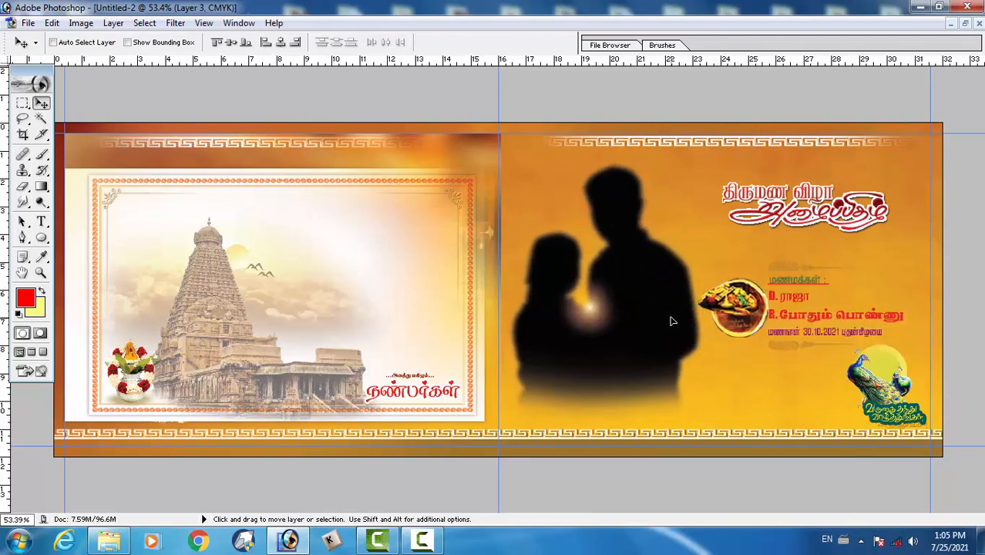
# Select the food image, Layer 18, scale it down slightly and position it just left of the bride-and-groom names.
pyautogui.rightClick(738, 315)
pyautogui.click(767, 319)
pyautogui.moveTo(743, 317)
pyautogui.mouseDown()
pyautogui.moveTo(758, 333)
pyautogui.moveTo(751, 316)
pyautogui.mouseUp()
pyautogui.hotkey('ctrl', 't')
pyautogui.press('Return')
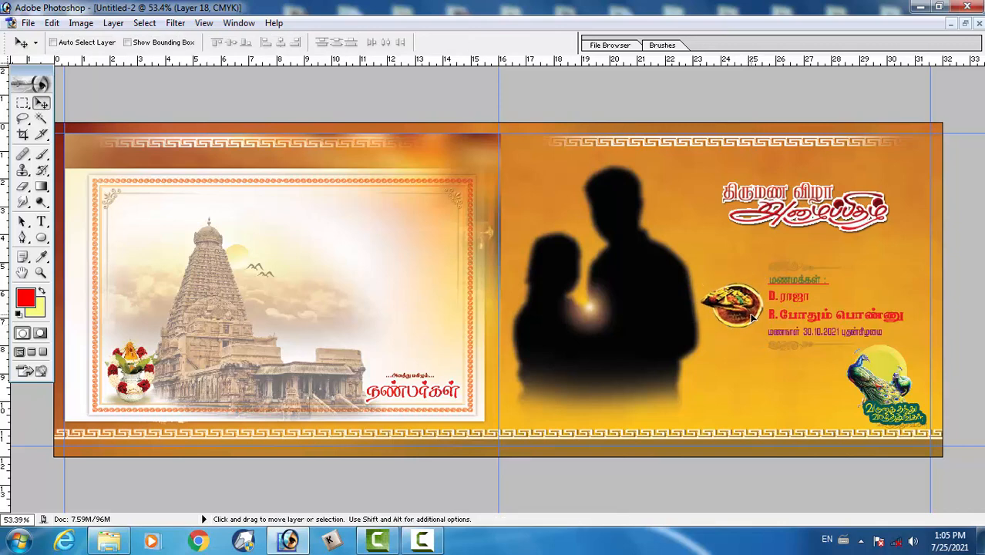
pyautogui.moveTo(752, 314); pyautogui.dragTo(749, 310)
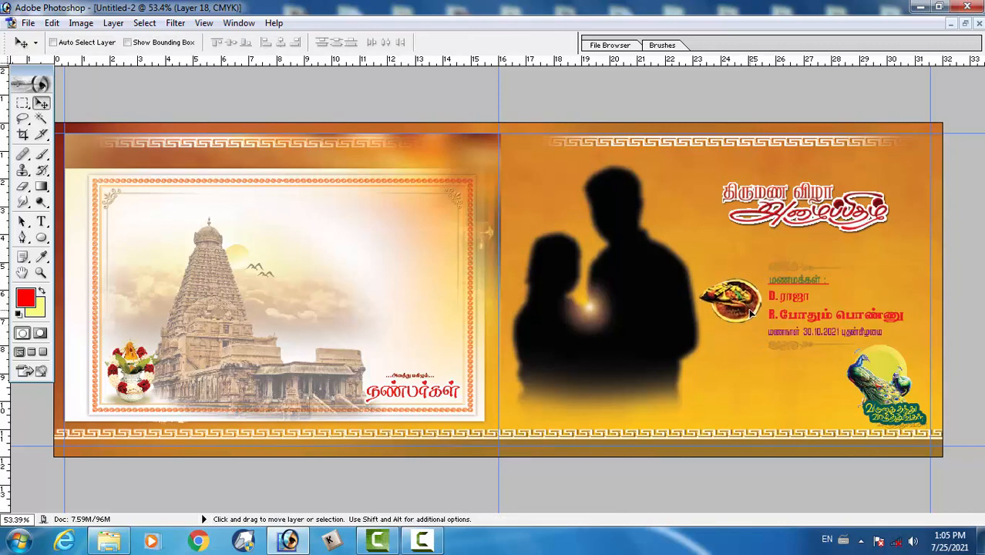
# Copy the vertical WEDDING text artwork, layer WEDDING copy 9, from Untitled-1 into the Untitled-2 banner.
pyautogui.click(966, 24)
pyautogui.click(845, 254)
pyautogui.doubleClick(847, 84)
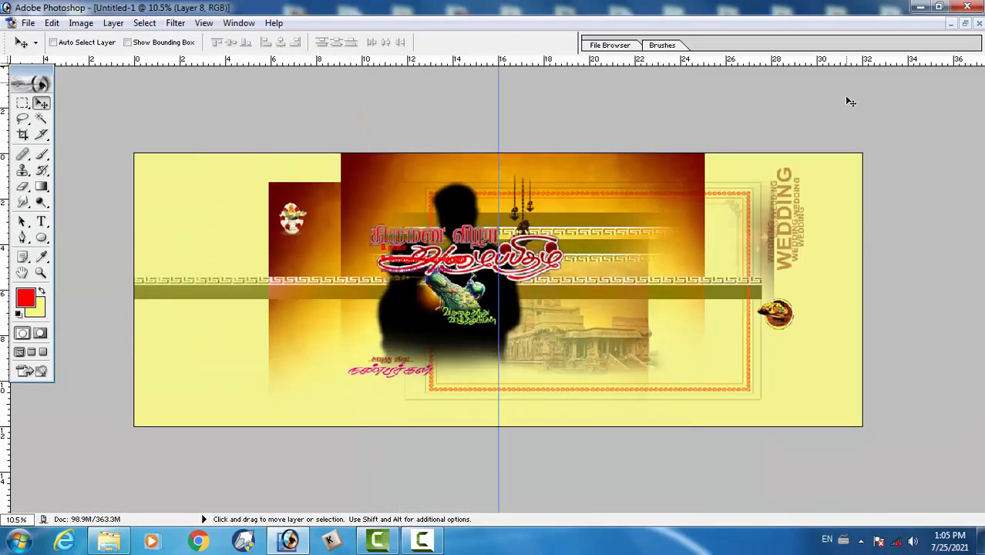
pyautogui.rightClick(789, 242)
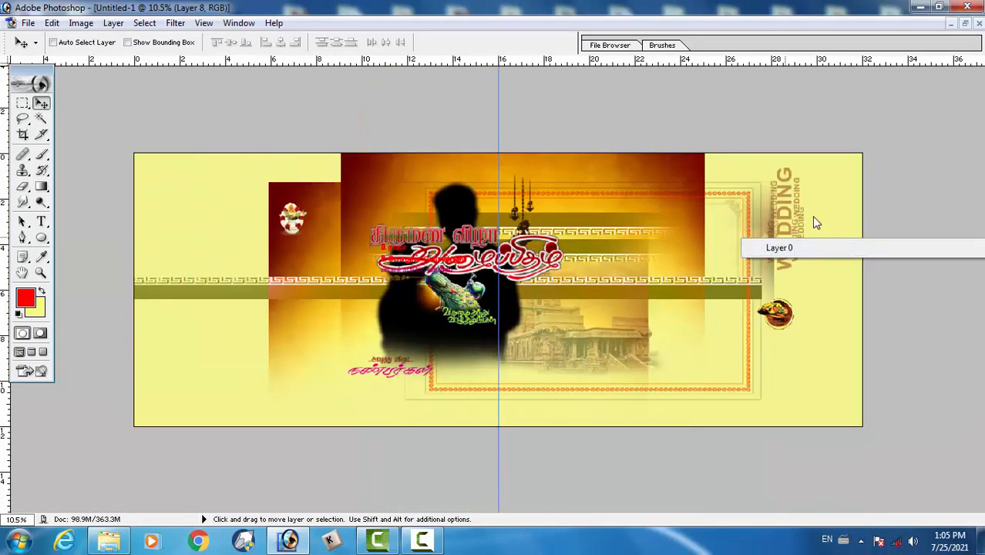
pyautogui.click(800, 216)
pyautogui.rightClick(788, 216)
pyautogui.click(794, 225)
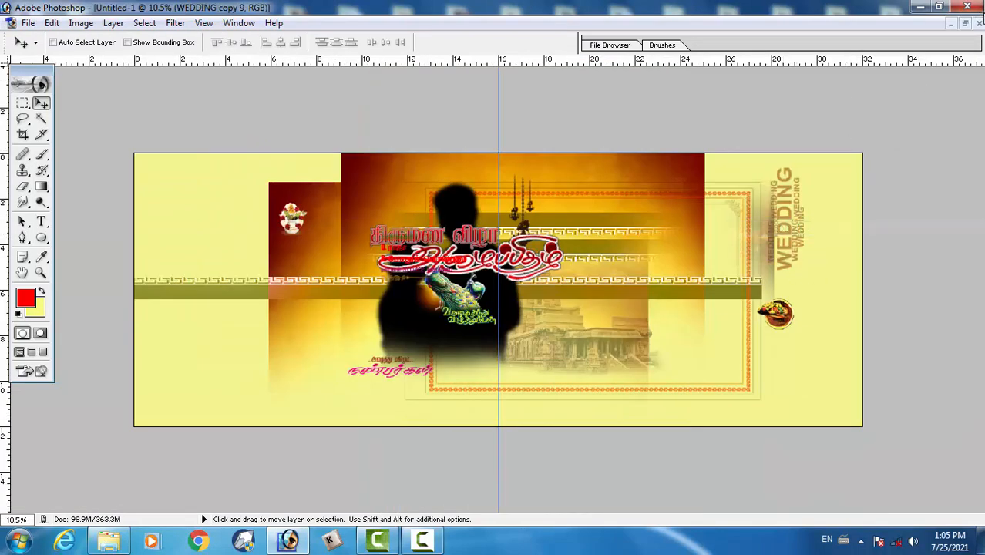
pyautogui.click(967, 24)
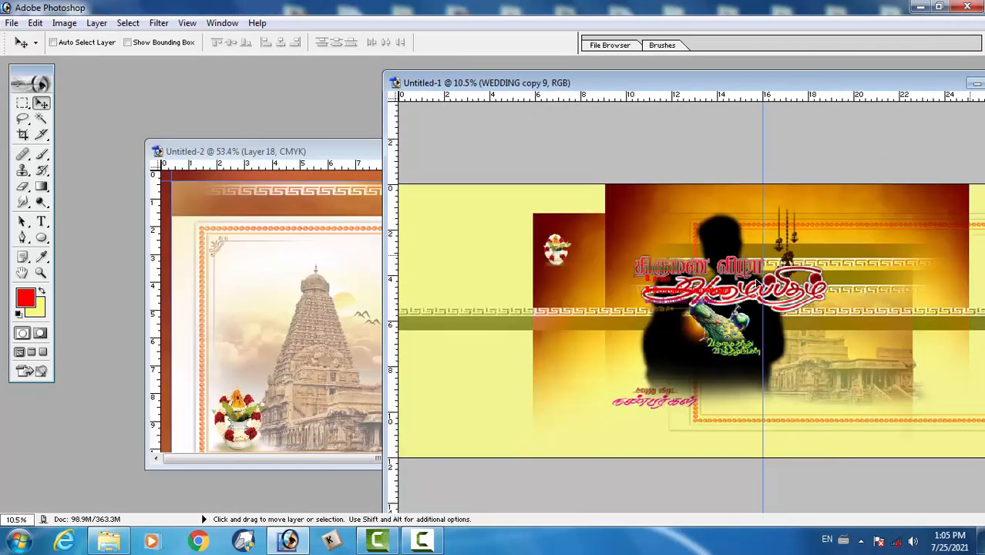
pyautogui.moveTo(759, 283); pyautogui.dragTo(346, 269)
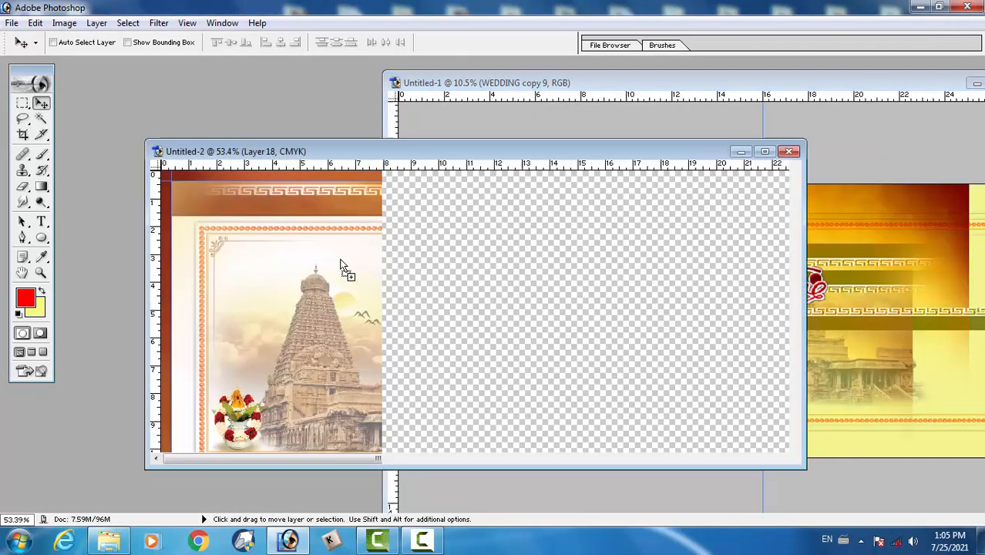
pyautogui.doubleClick(660, 152)
# Scale the WEDDING artwork down proportionally, move it over the temple panel and bring it in front of the panel layers.
pyautogui.hotkey('ctrl', 't')
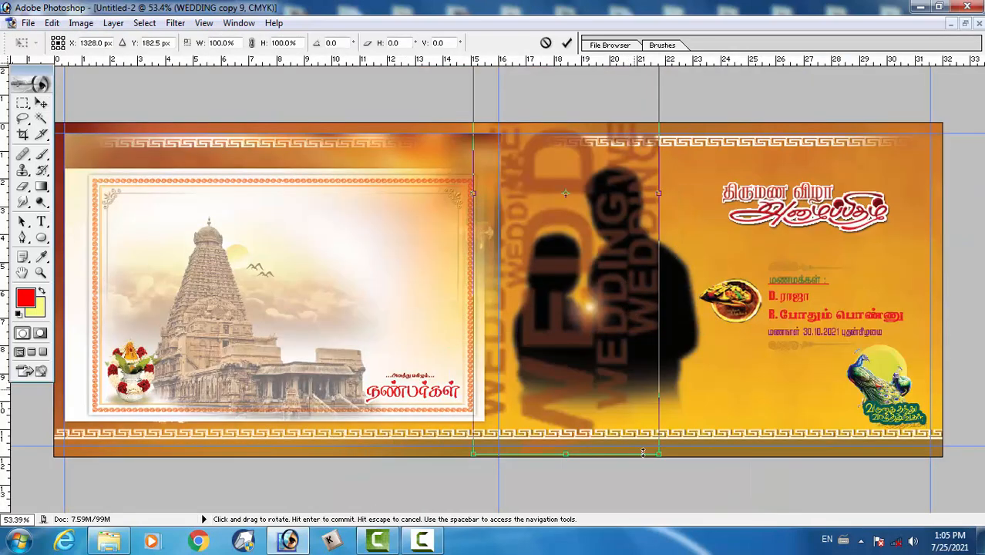
pyautogui.moveTo(660, 454); pyautogui.dragTo(572, 233)
pyautogui.press('Return')
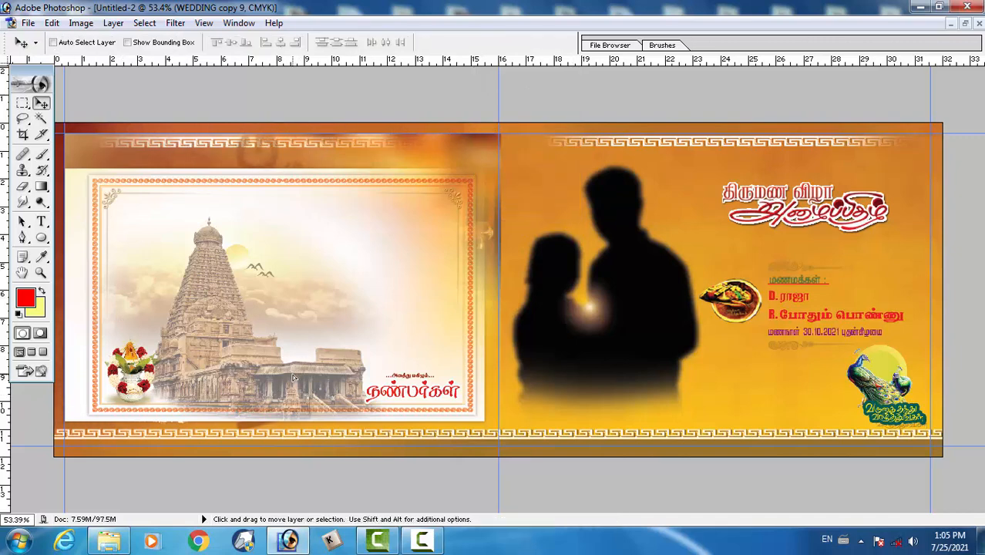
pyautogui.press('alt')
pyautogui.hotkey('ctrl', ']')
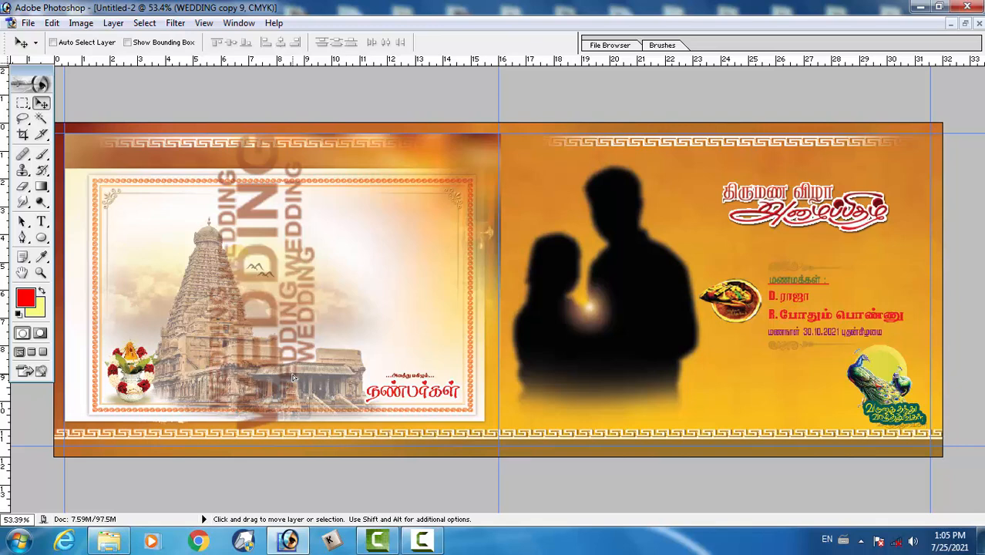
# Scale the WEDDING artwork down further and place it along the left edge of the temple frame, above the flower pot.
pyautogui.hotkey('ctrl', 't')
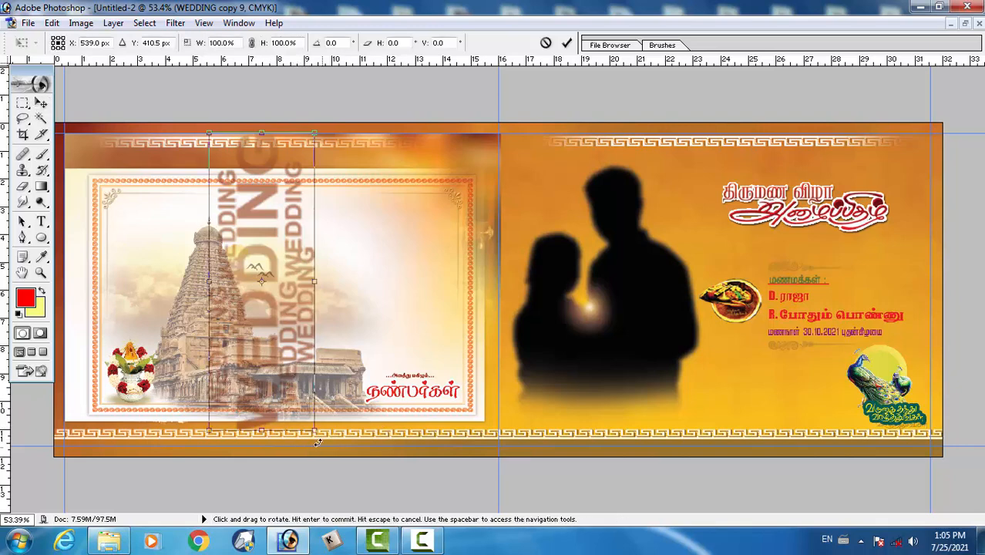
pyautogui.moveTo(316, 434); pyautogui.dragTo(261, 330)
pyautogui.press('Return')
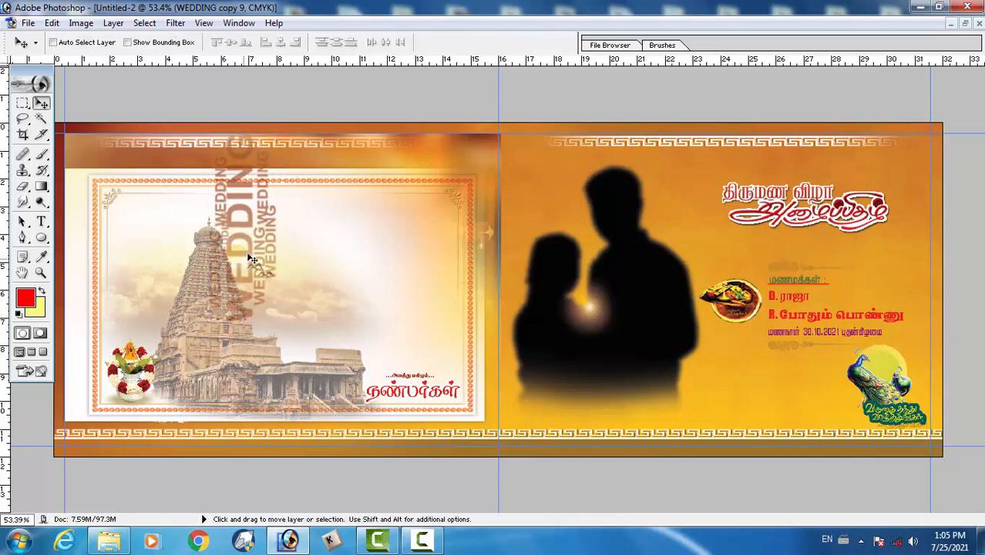
pyautogui.moveTo(252, 257); pyautogui.dragTo(109, 332)
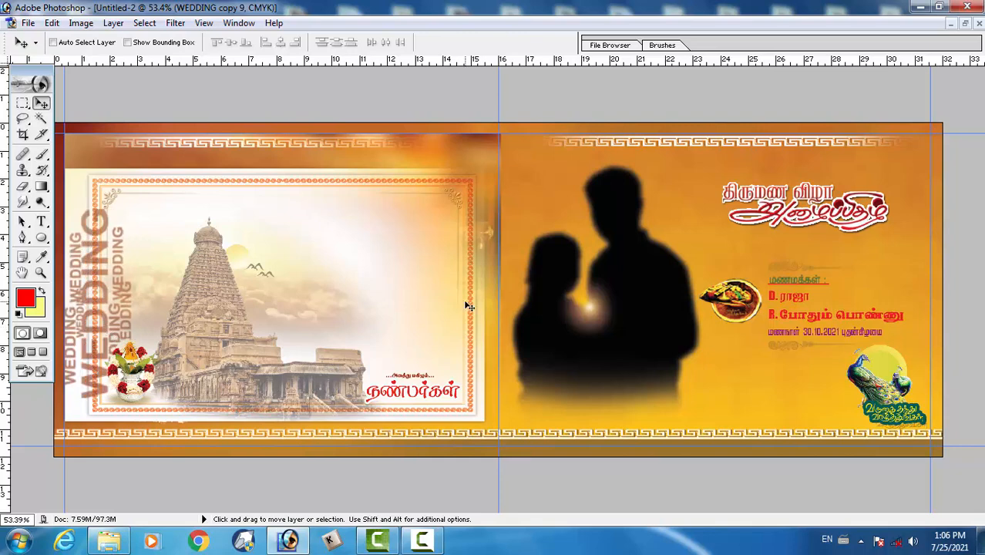
# Try several blend modes on the WEDDING artwork over the temple panel and leave it on Color Dodge.
pyautogui.press('F7')
pyautogui.click(903, 130)
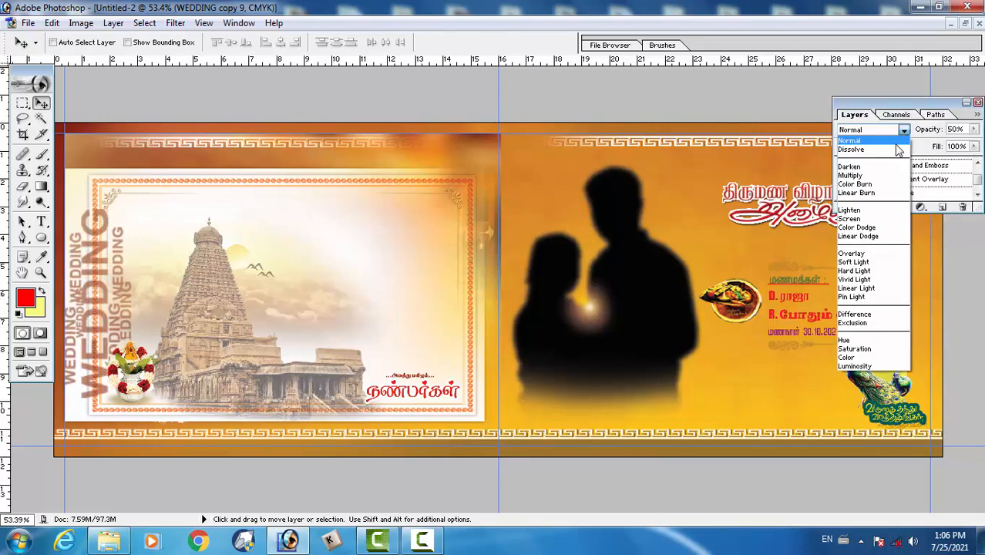
pyautogui.click(877, 228)
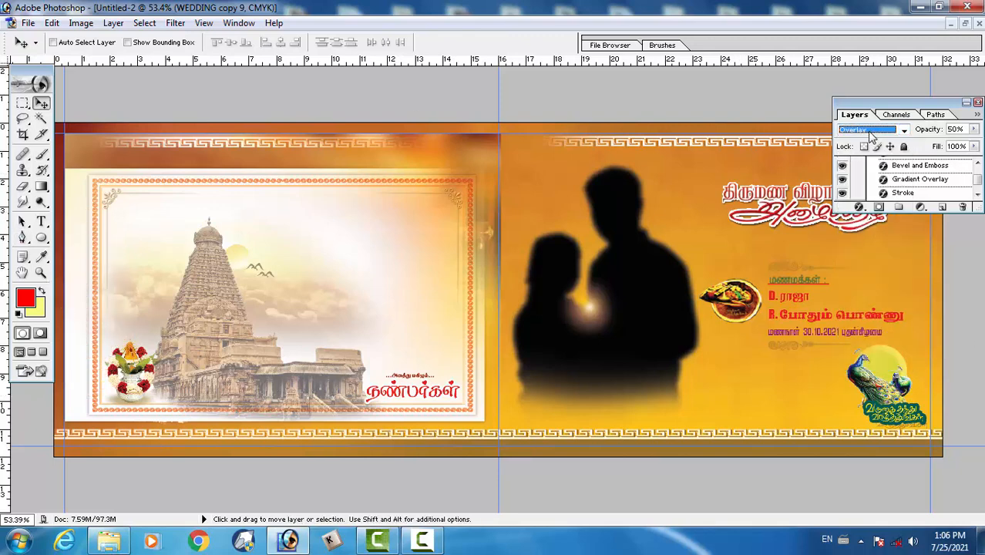
pyautogui.press('Down')
pyautogui.press('Down')
pyautogui.press('Down')
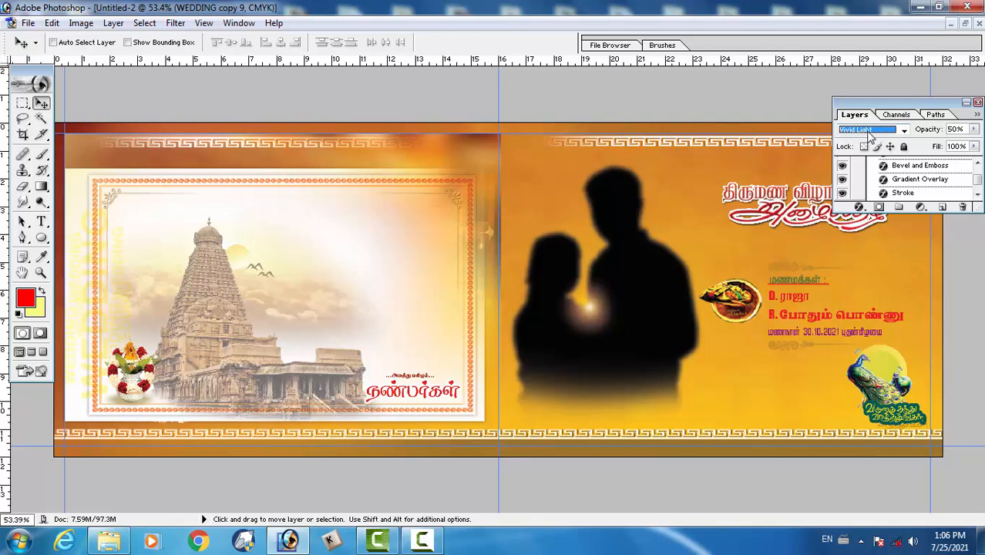
pyautogui.press('Down')
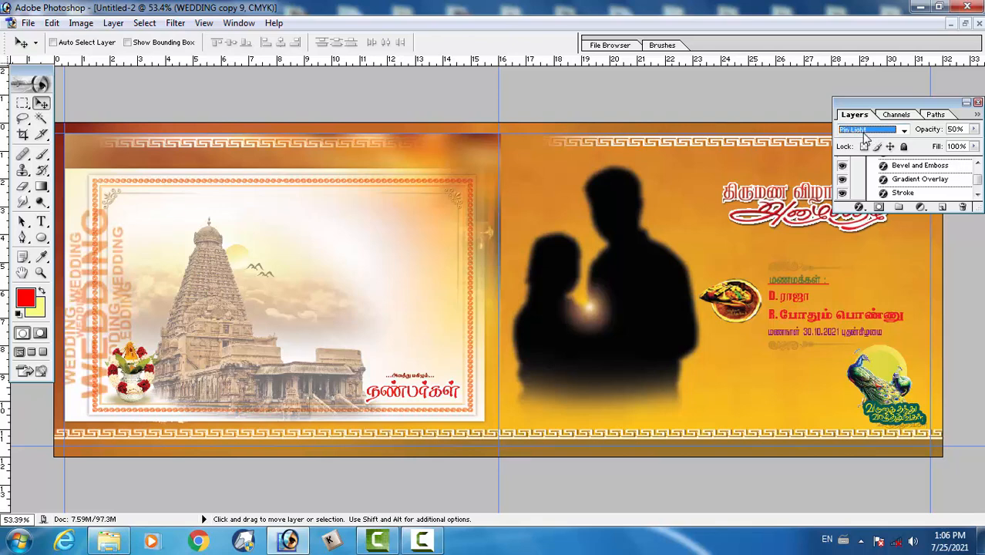
pyautogui.press('Down')
pyautogui.press('Down')
pyautogui.press('Down')
pyautogui.press('Down')
pyautogui.press('Down')
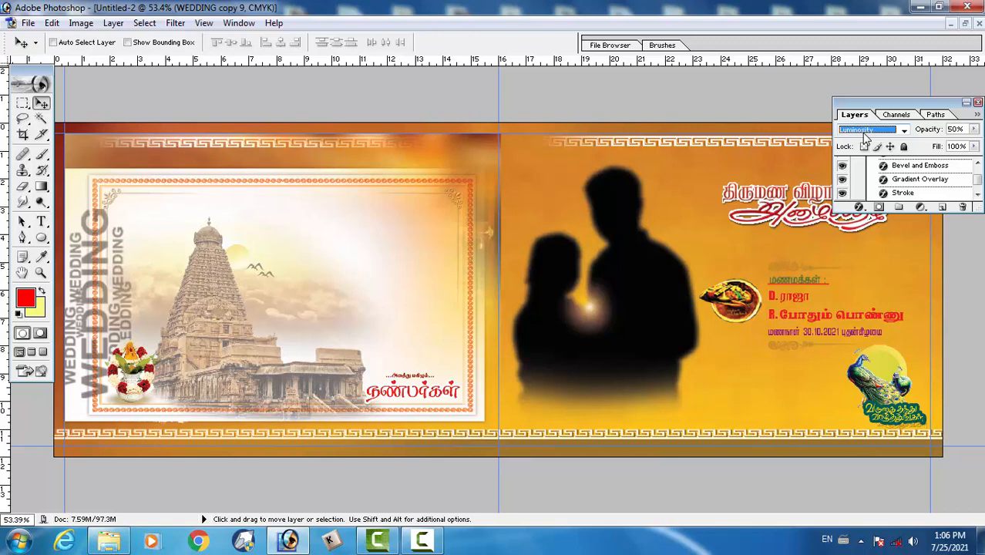
pyautogui.press('Up')
pyautogui.press('Up')
pyautogui.press('Up')
pyautogui.press('Up')
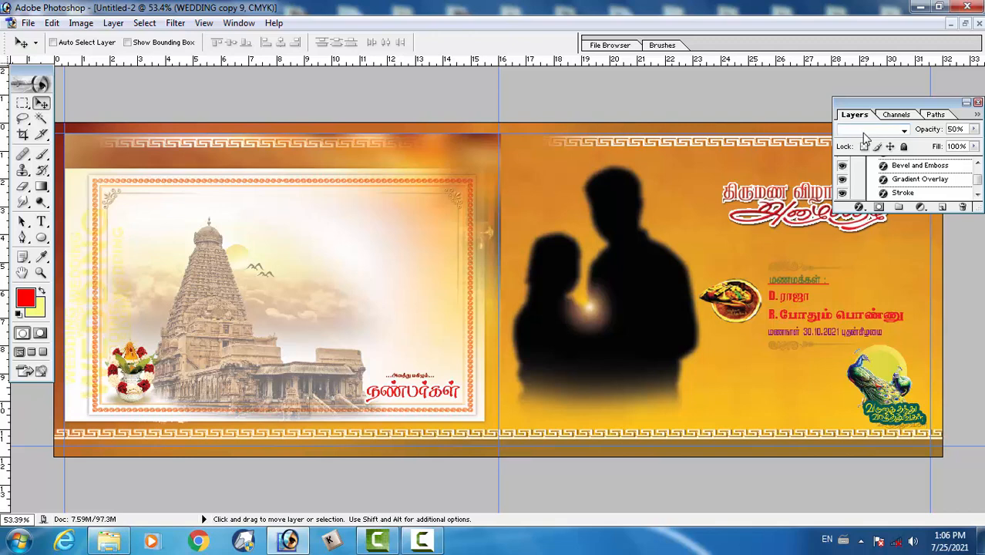
pyautogui.press('Up')
pyautogui.press('Up')
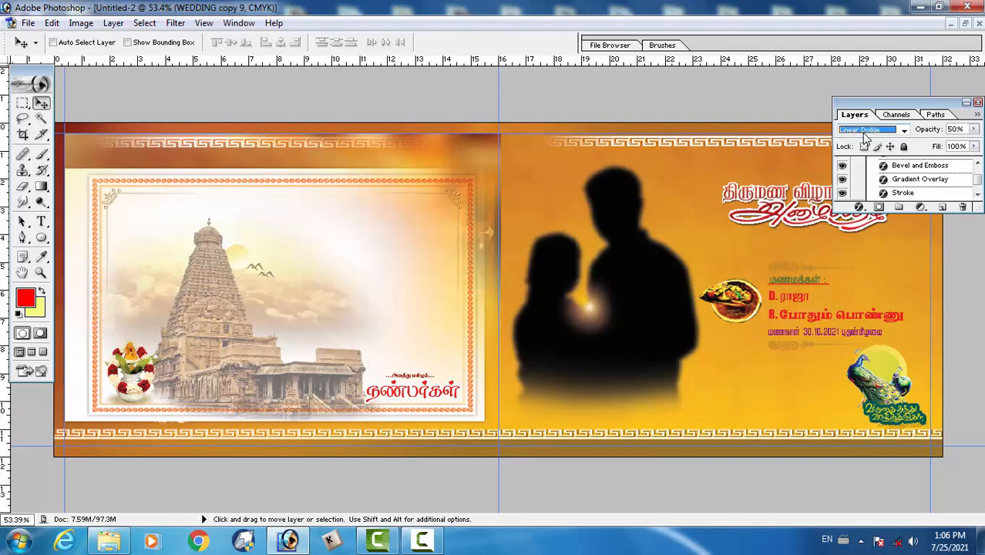
pyautogui.press('Down')
# Move the WEDDING artwork to the right half of the banner and rotate it about 90 degrees clockwise so it reads horizontally.
pyautogui.moveTo(101, 297)
pyautogui.mouseDown()
pyautogui.moveTo(352, 299)
pyautogui.moveTo(687, 324)
pyautogui.moveTo(666, 366)
pyautogui.moveTo(736, 349)
pyautogui.mouseUp()
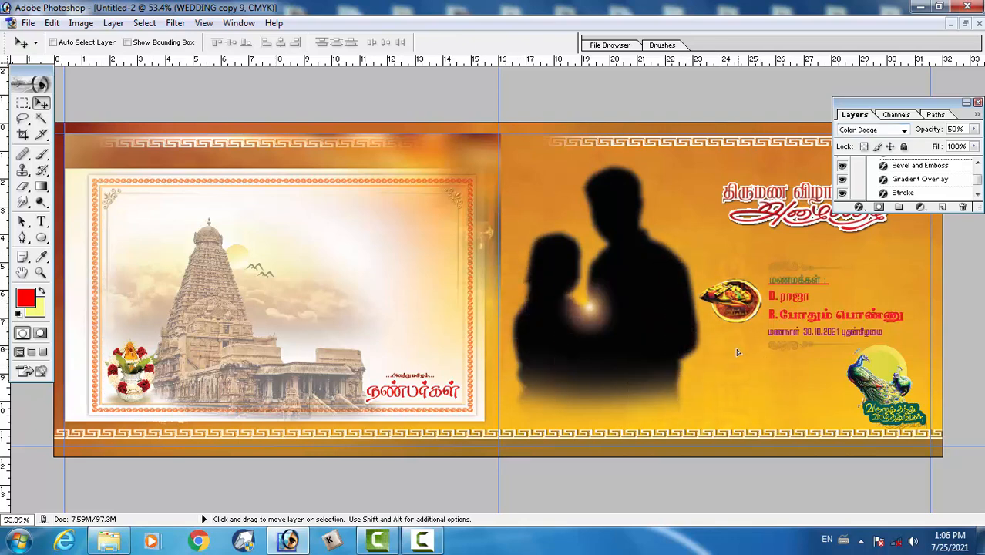
pyautogui.hotkey('ctrl', 't')
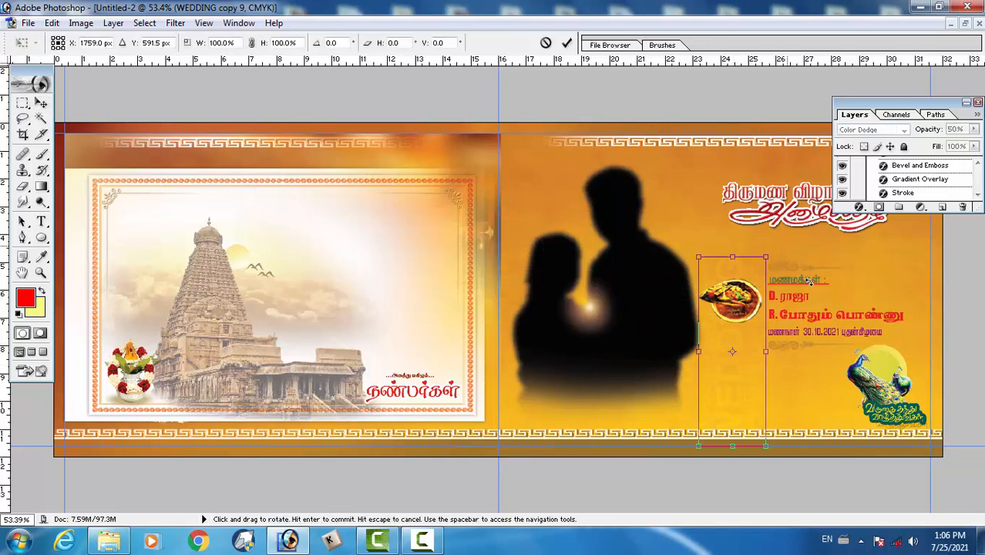
pyautogui.moveTo(782, 245); pyautogui.dragTo(851, 422)
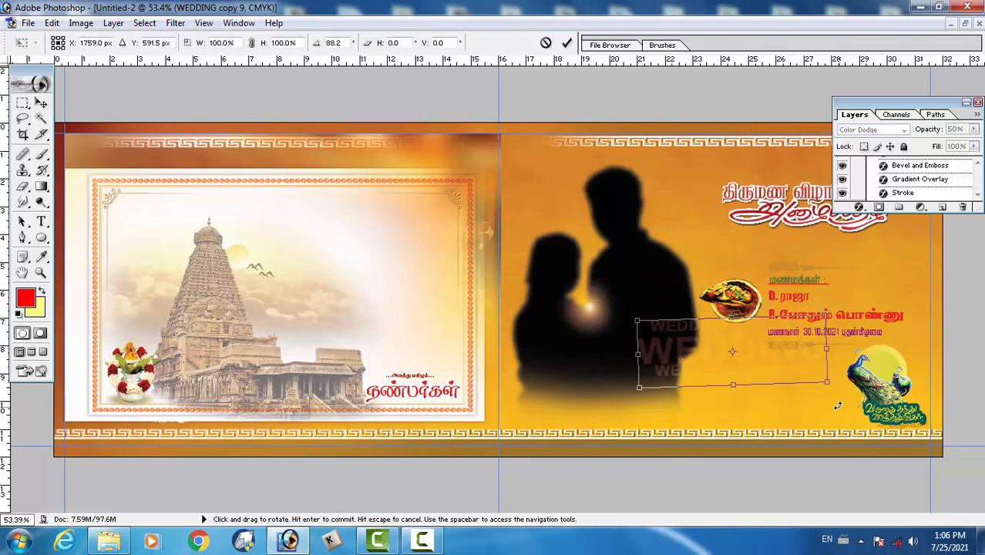
pyautogui.moveTo(836, 407); pyautogui.dragTo(840, 416)
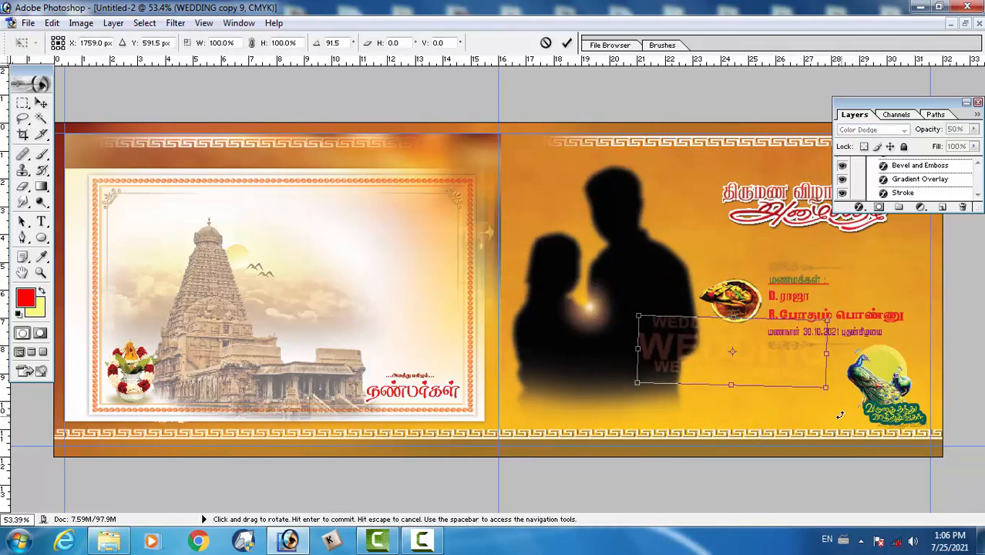
pyautogui.press('Return')
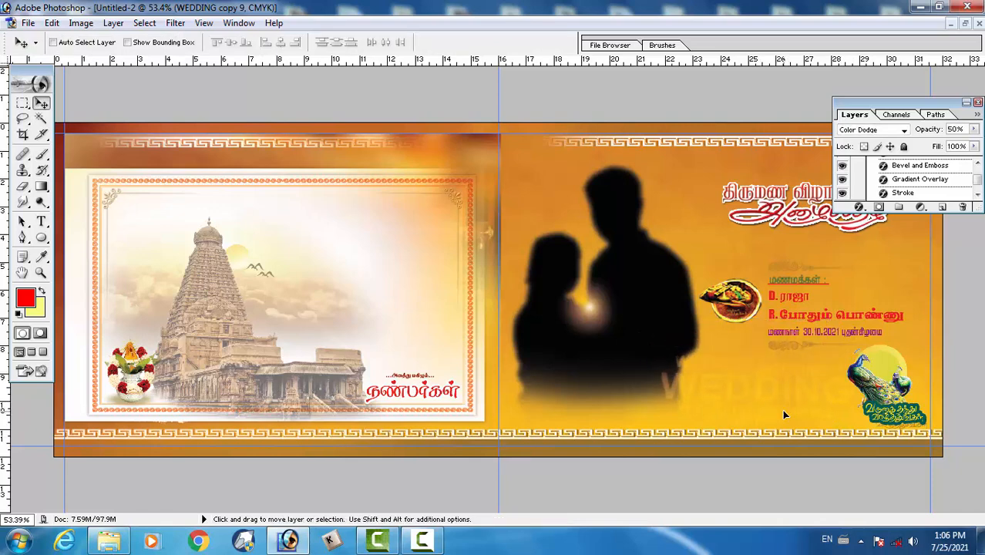
# Move the horizontal WEDDING artwork back onto the temple panel, into the empty sky area at its upper right.
pyautogui.moveTo(782, 409); pyautogui.dragTo(280, 194)
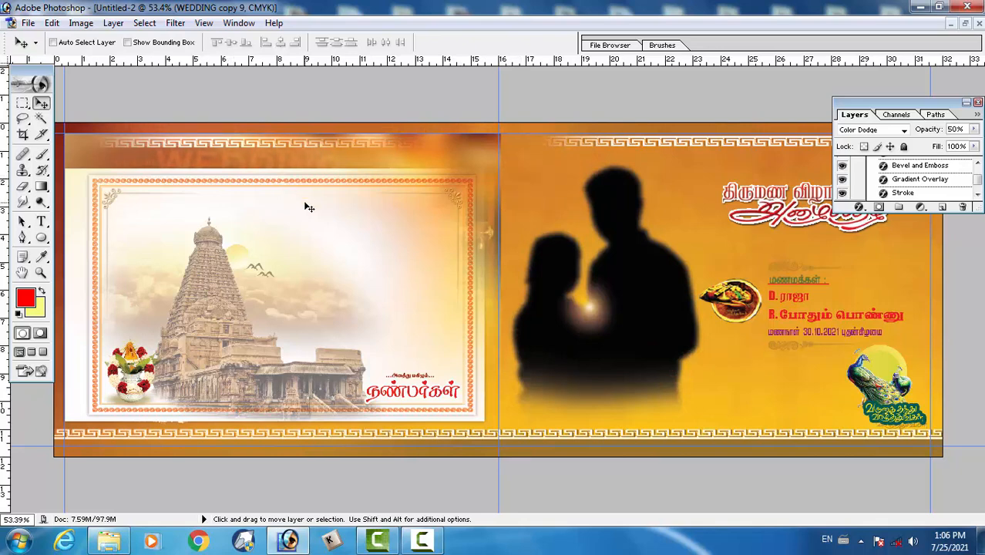
pyautogui.press('alt')
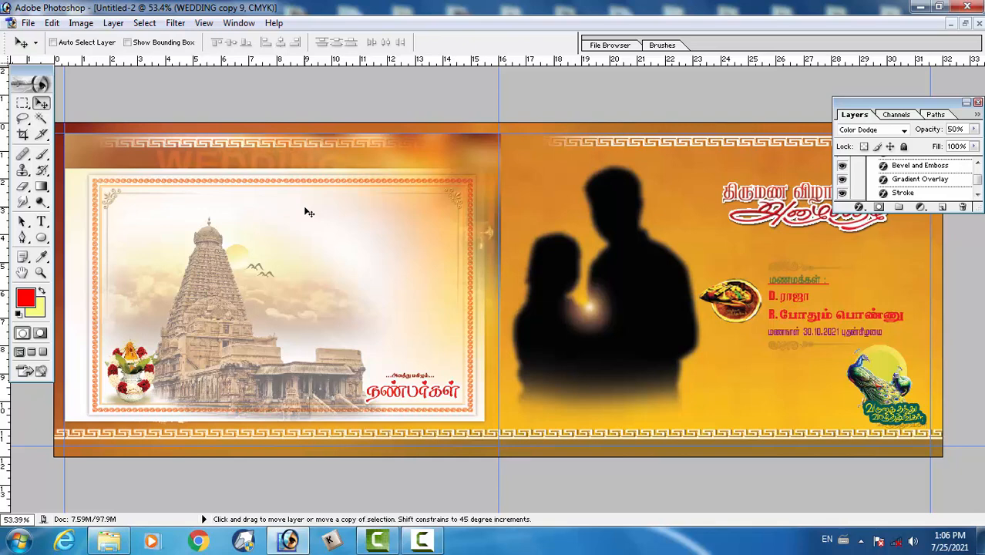
pyautogui.keyDown('alt'); pyautogui.rightClick(307, 211); pyautogui.keyUp('alt')
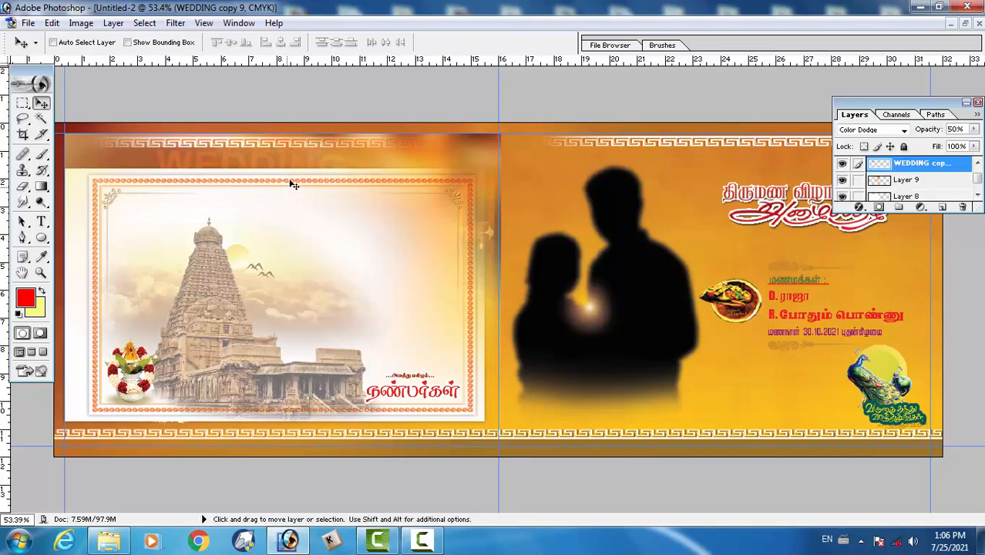
pyautogui.moveTo(286, 182); pyautogui.dragTo(422, 248)
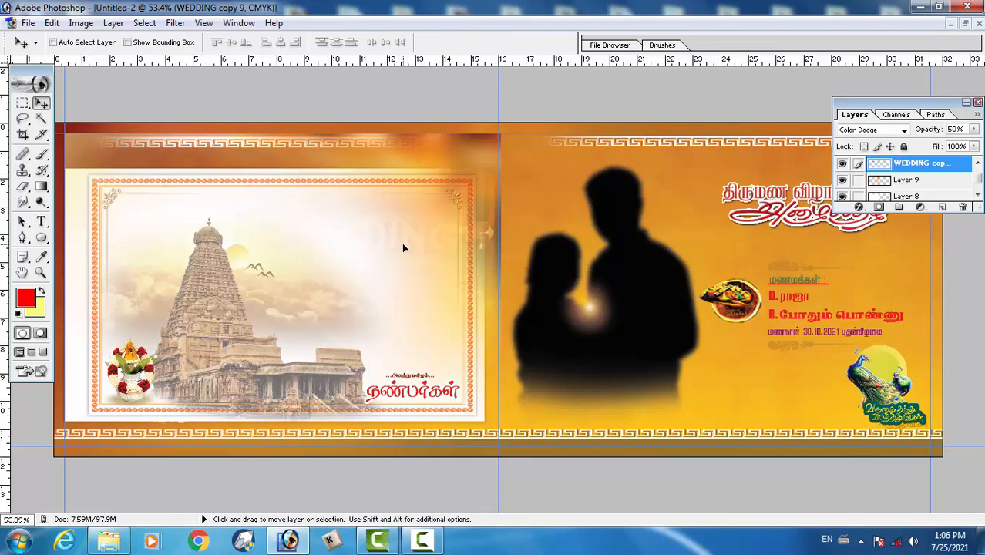
# Compare blend modes on the WEDDING copy 9 layer and set it to Soft Light.
pyautogui.click(877, 129)
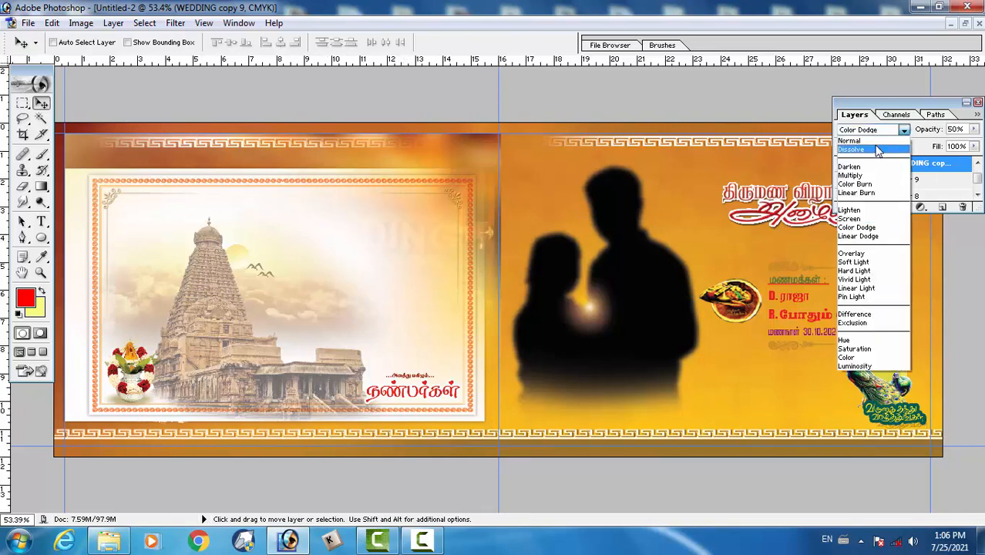
pyautogui.click(878, 150)
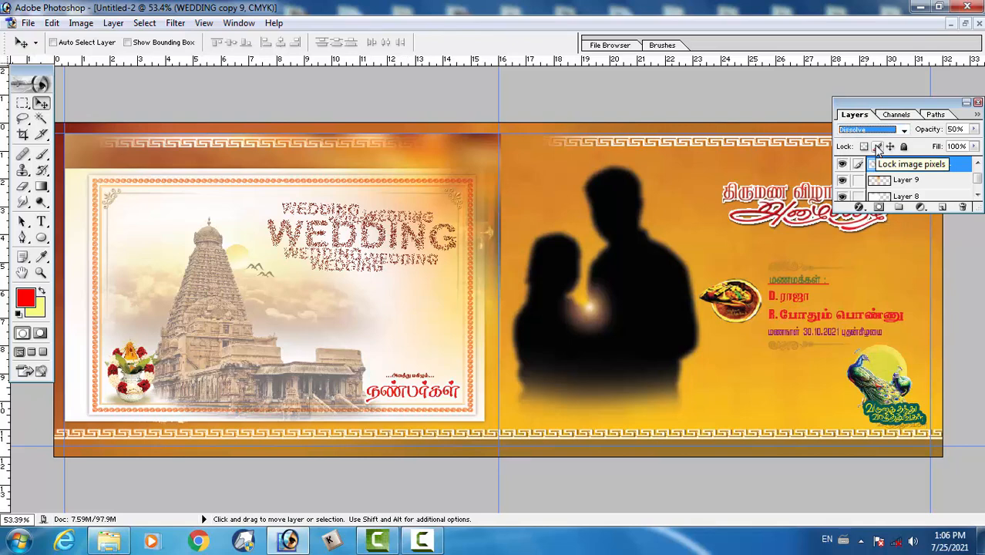
pyautogui.press('Down')
pyautogui.press('Down')
pyautogui.press('Down')
pyautogui.press('Down')
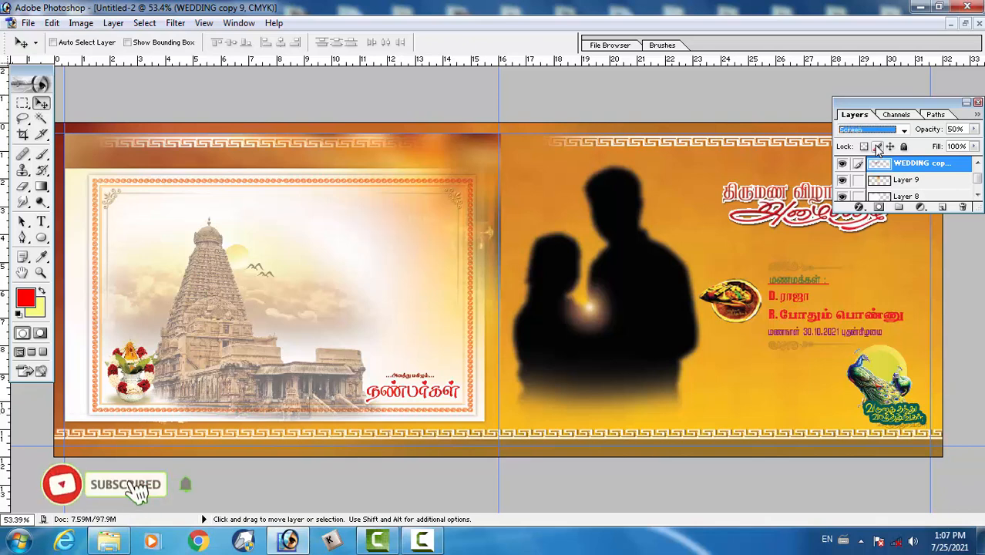
pyautogui.press('Down')
pyautogui.press('Down')
pyautogui.press('Down')
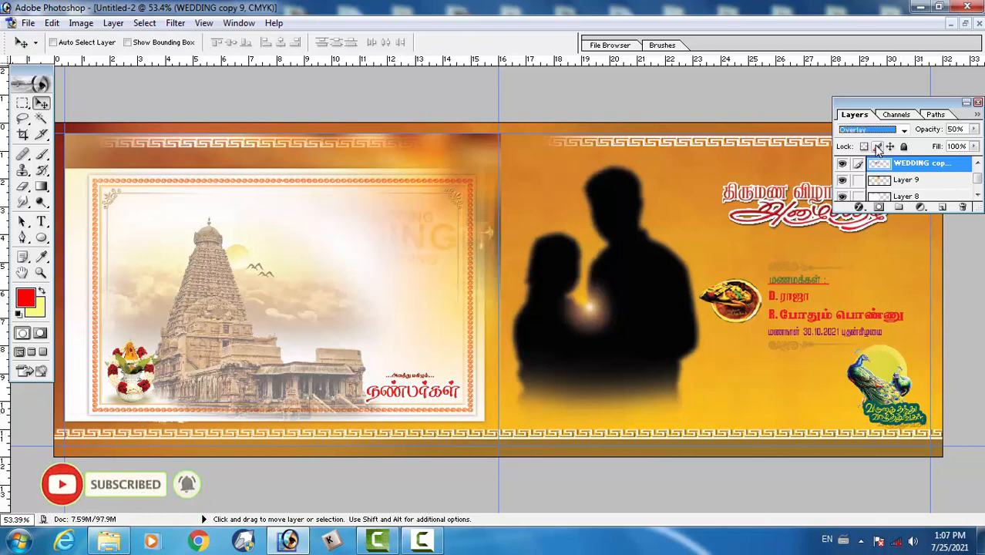
pyautogui.press('Down')
# Nudge the WEDDING artwork slightly upward near the temple frame's right edge and scale it down a little.
pyautogui.moveTo(417, 241)
pyautogui.mouseDown()
pyautogui.moveTo(434, 241)
pyautogui.moveTo(425, 227)
pyautogui.mouseUp()
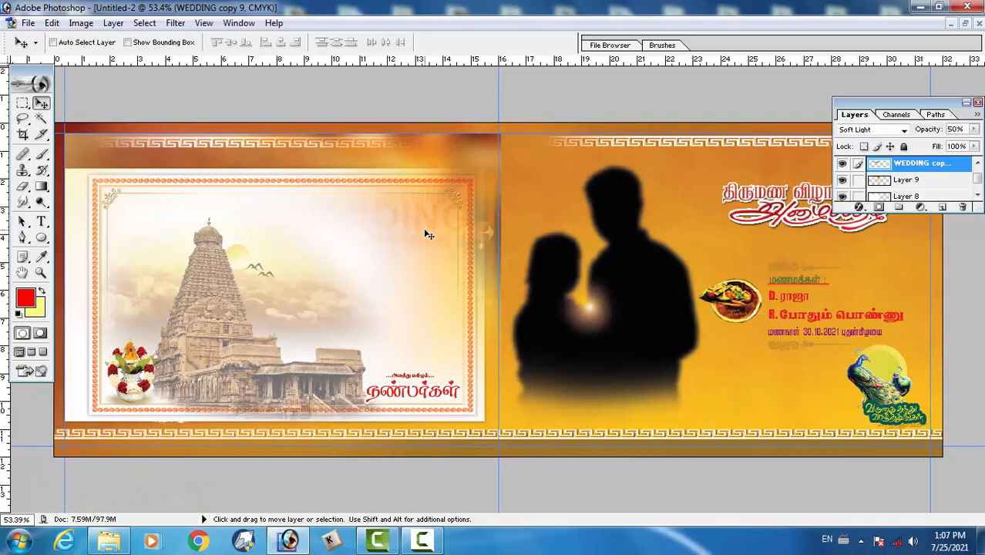
pyautogui.hotkey('ctrl', 't')
pyautogui.moveTo(474, 262); pyautogui.dragTo(470, 257)
pyautogui.press('Return')
# Select the Tamil invitation title, Layer 5, move it left toward the couple silhouette and scale it up.
pyautogui.rightClick(770, 218)
pyautogui.click(778, 223)
pyautogui.moveTo(779, 221); pyautogui.dragTo(748, 223)
pyautogui.hotkey('ctrl', 'shift', 'e')
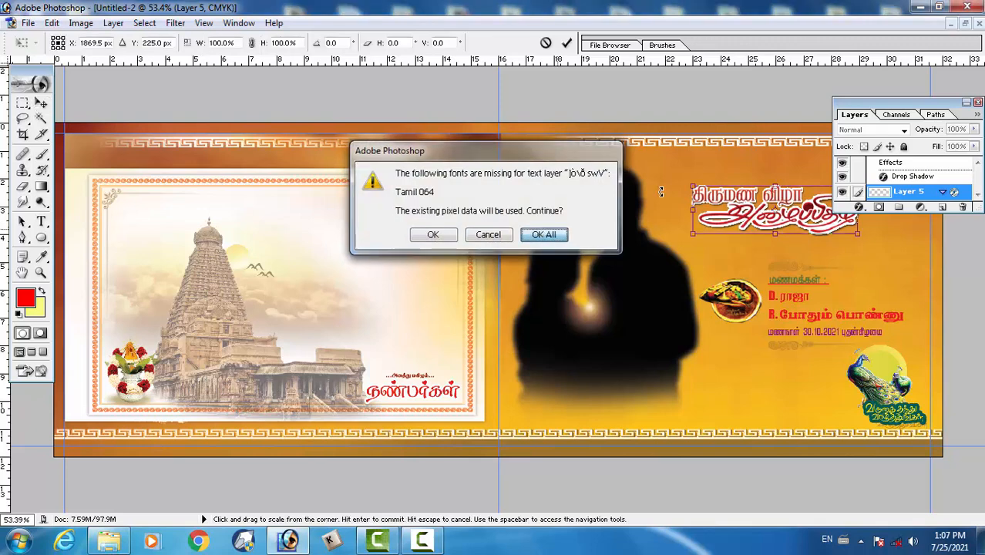
pyautogui.click(544, 235)
pyautogui.moveTo(678, 169); pyautogui.dragTo(663, 162)
pyautogui.press('Return')
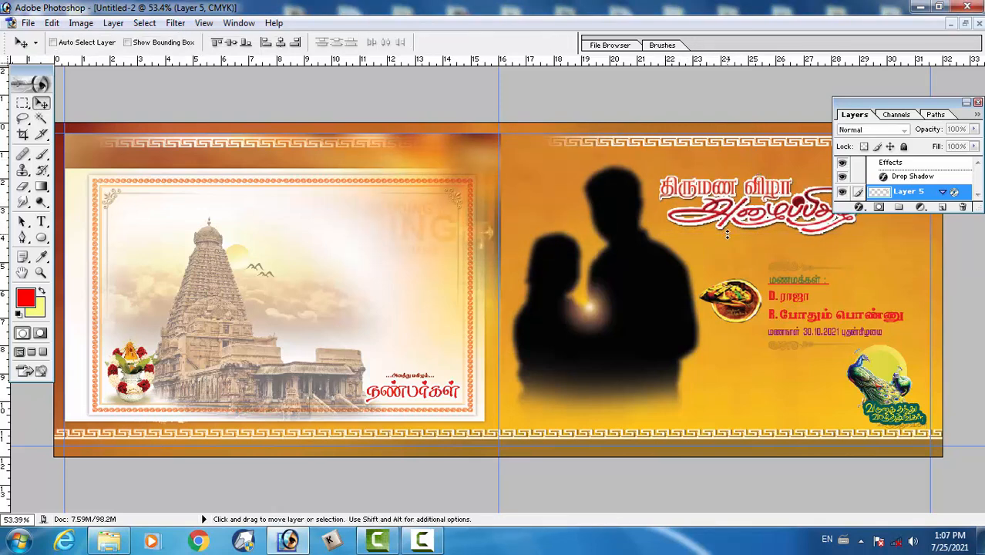
# Enlarge the Tamil invitation title further and place it beside the groom's head, above the bride-and-groom names.
pyautogui.moveTo(763, 220); pyautogui.dragTo(793, 227)
pyautogui.hotkey('ctrl', 't')
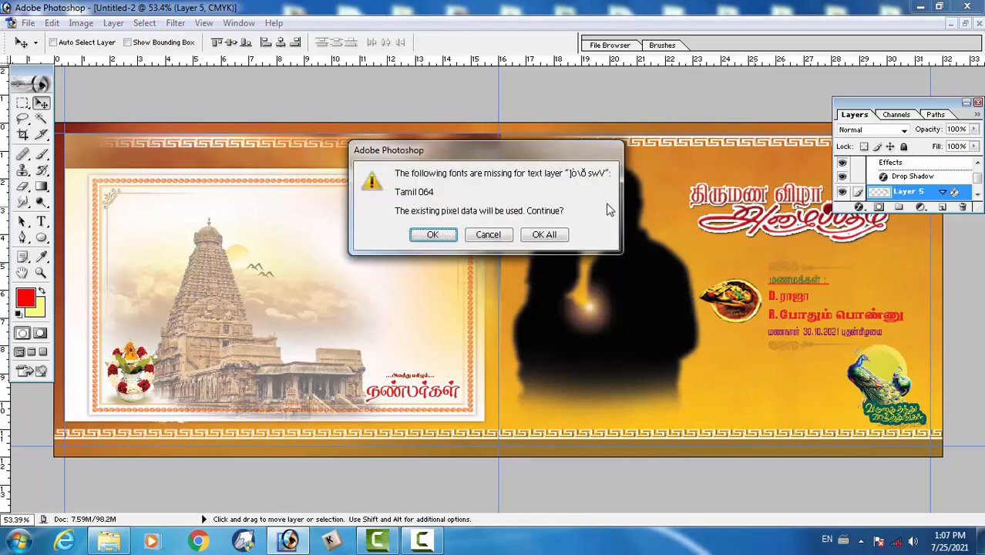
pyautogui.click(545, 234)
pyautogui.moveTo(691, 185); pyautogui.dragTo(653, 174)
pyautogui.press('Return')
pyautogui.moveTo(748, 219); pyautogui.dragTo(762, 219)
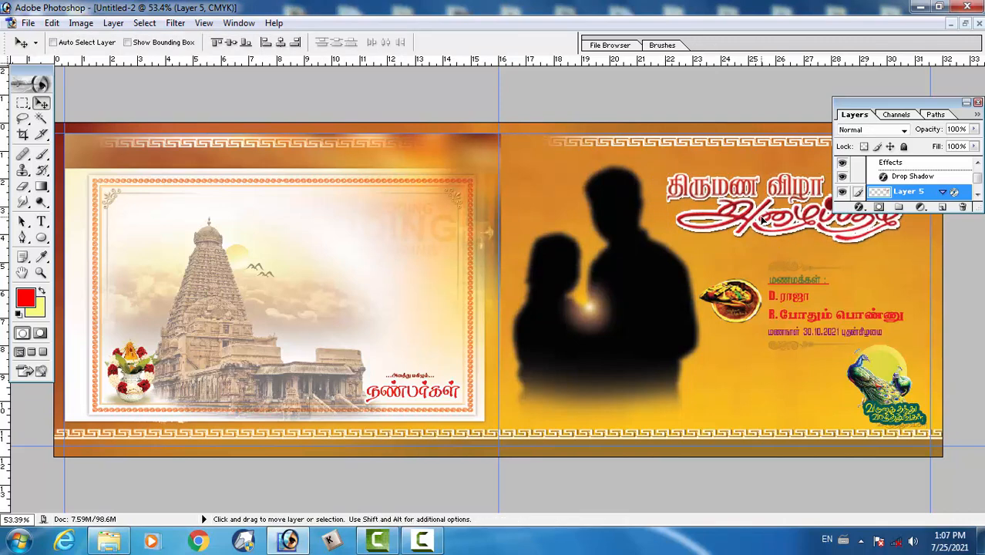
# Preview the whole banner full screen on black with the palettes, toolbox and rulers hidden.
pyautogui.press('F7')
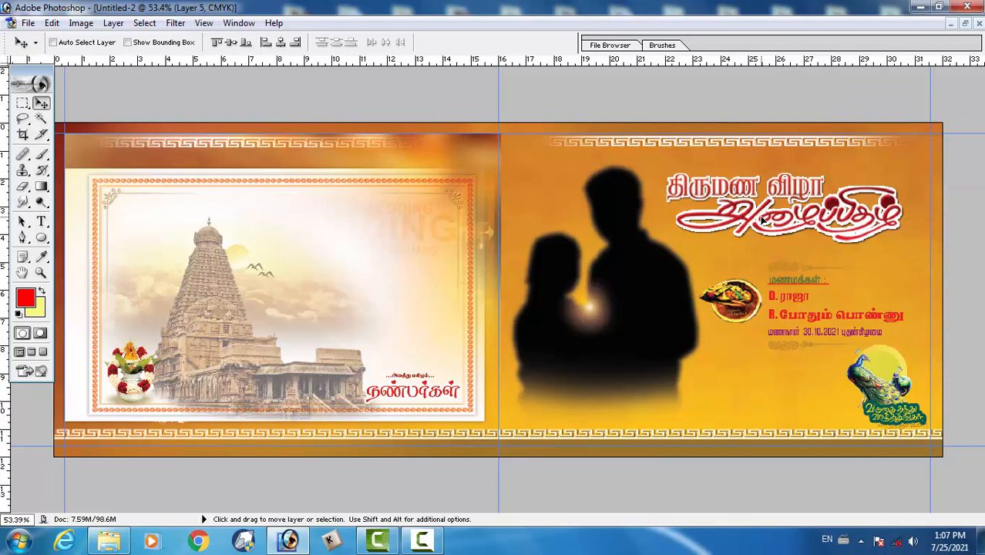
pyautogui.press('f')
pyautogui.press('f')
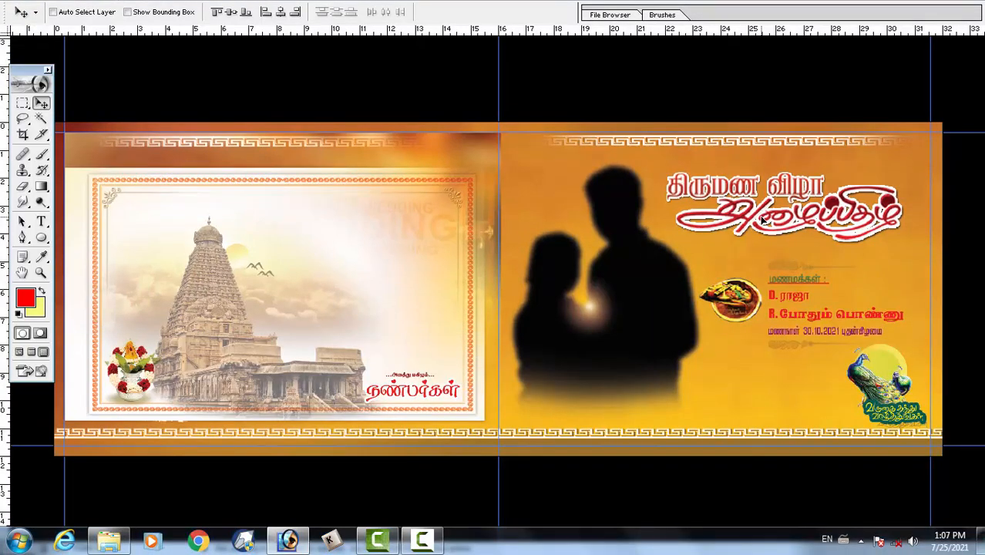
pyautogui.press('Tab')
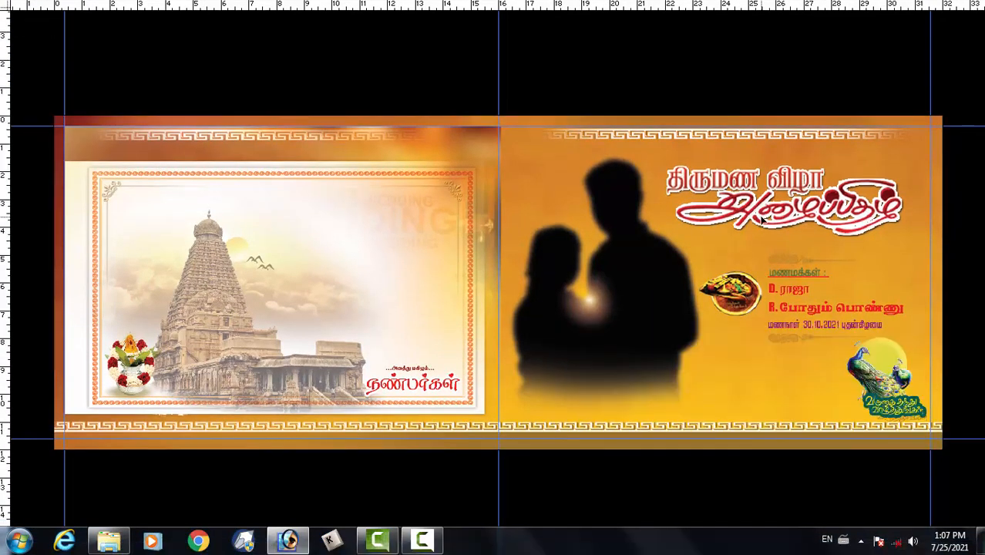
pyautogui.press('Tab')
pyautogui.press('Tab')
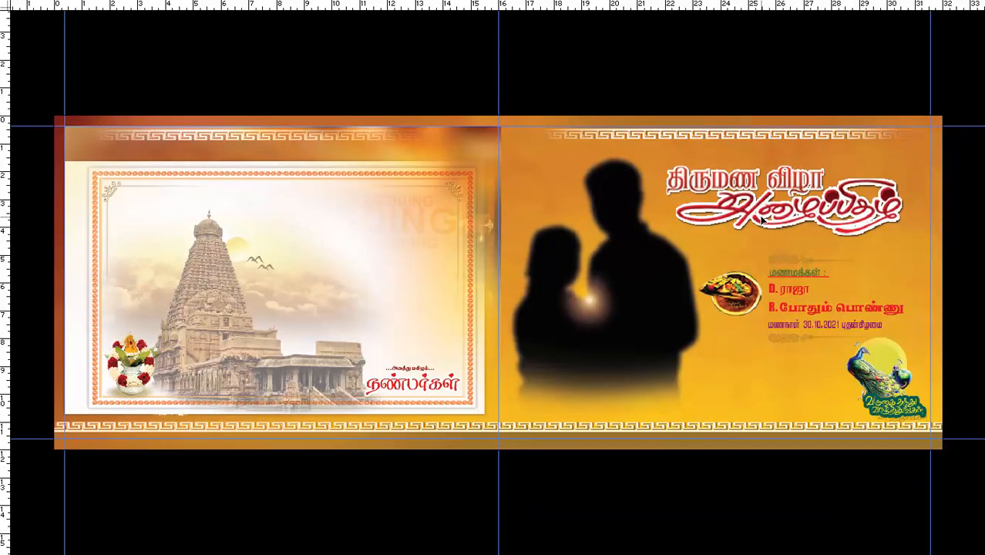
pyautogui.hotkey('ctrl', 'r')
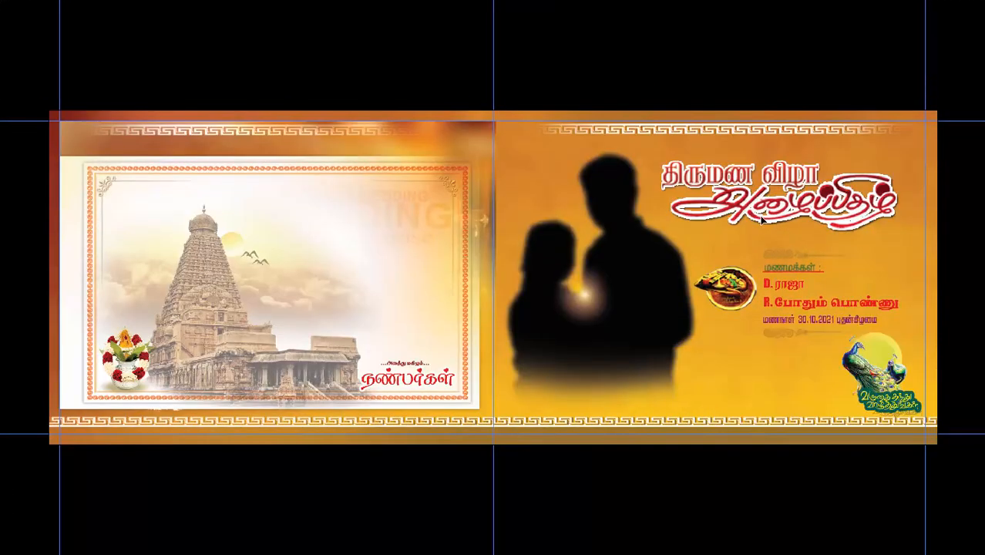